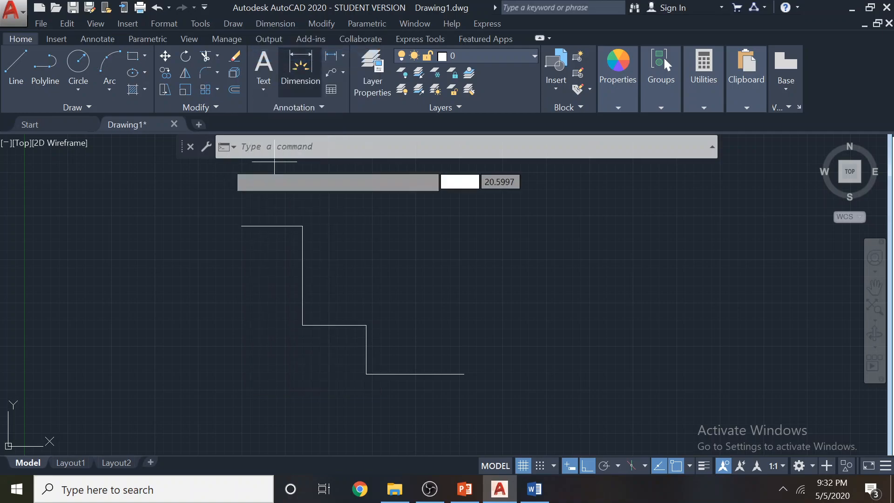
click(241, 226)
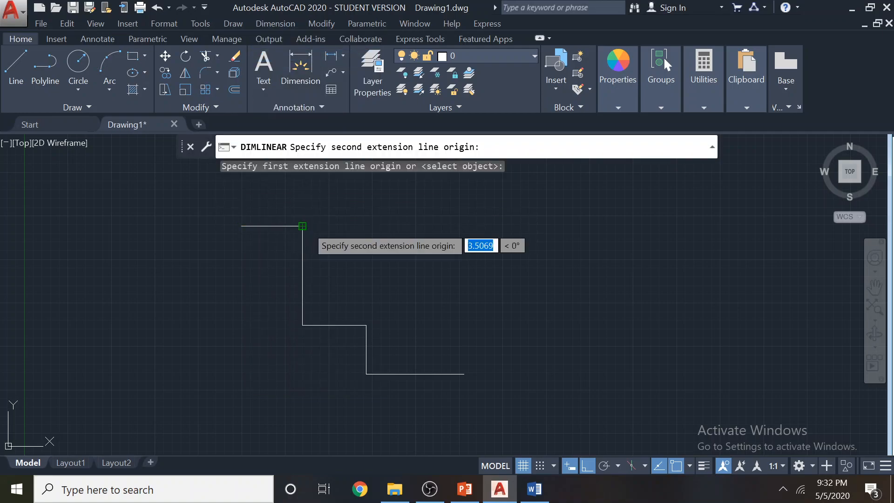
click(303, 226)
scroll(284, 226, up, 6)
key(Escape)
scroll(243, 238, down, 4)
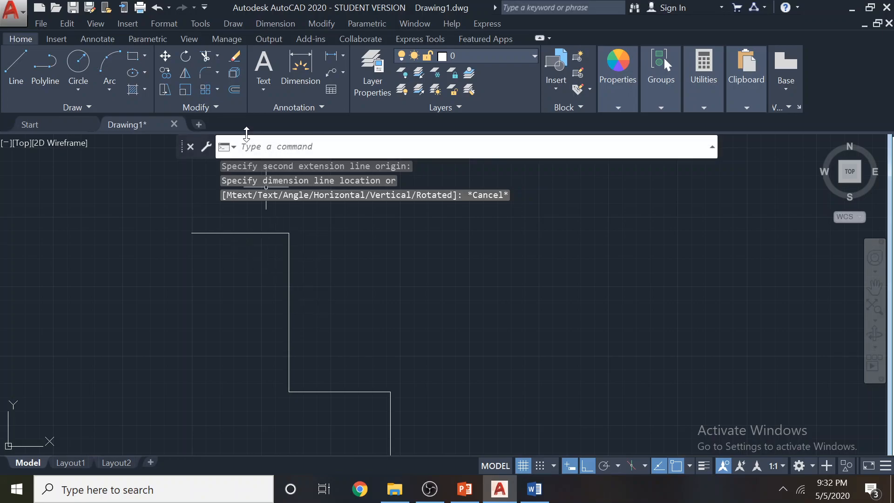
Fillet the uppermost corner of the stepped lines with a radius of 0
click(217, 72)
click(215, 91)
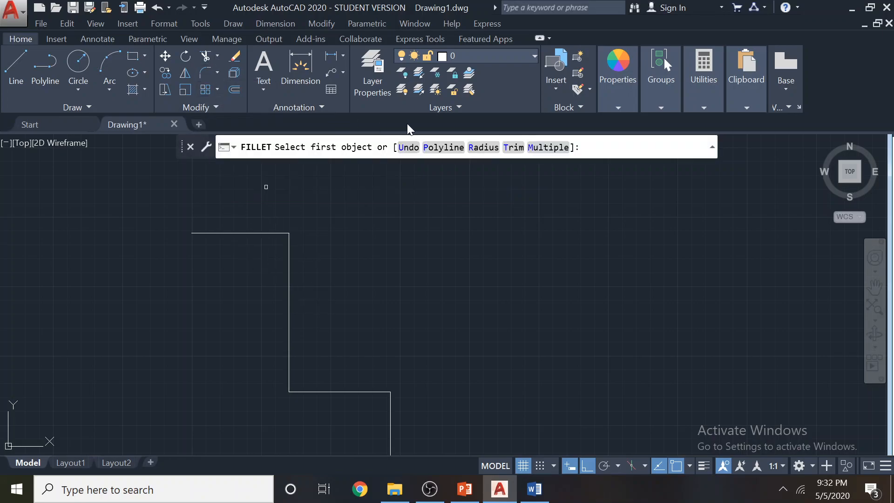
click(494, 146)
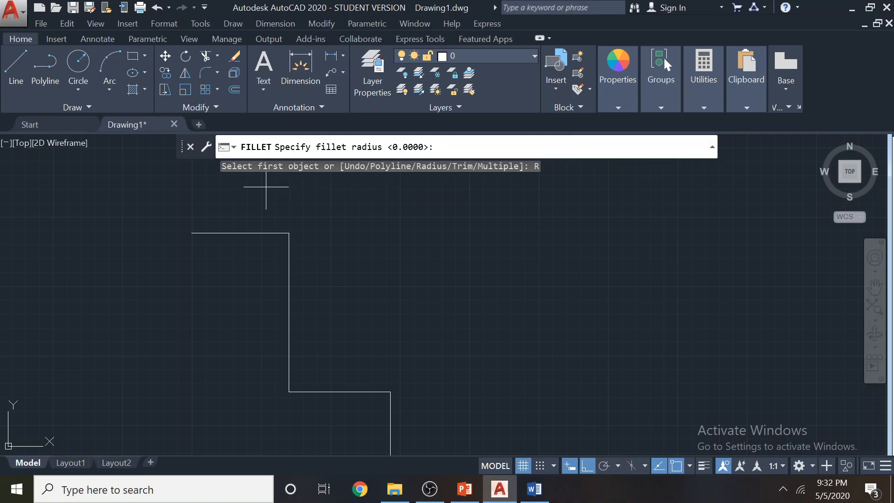
key(Return)
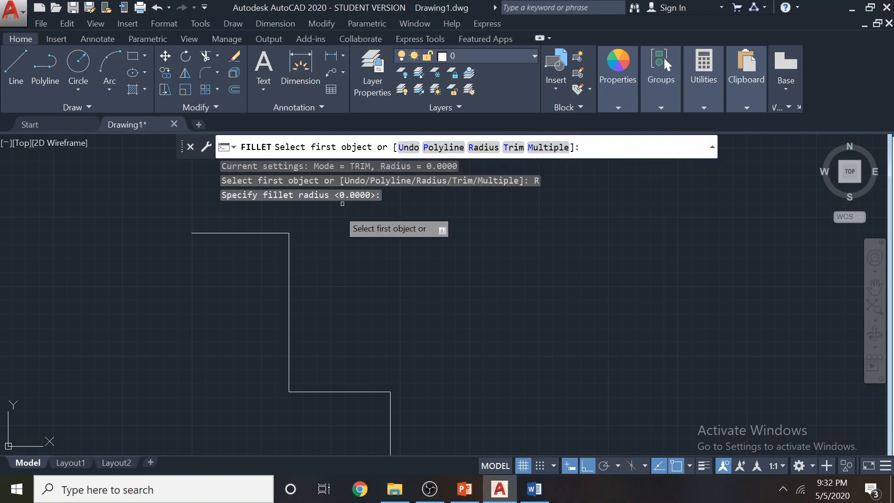
click(274, 233)
click(288, 258)
scroll(284, 219, up, 4)
scroll(276, 239, down, 5)
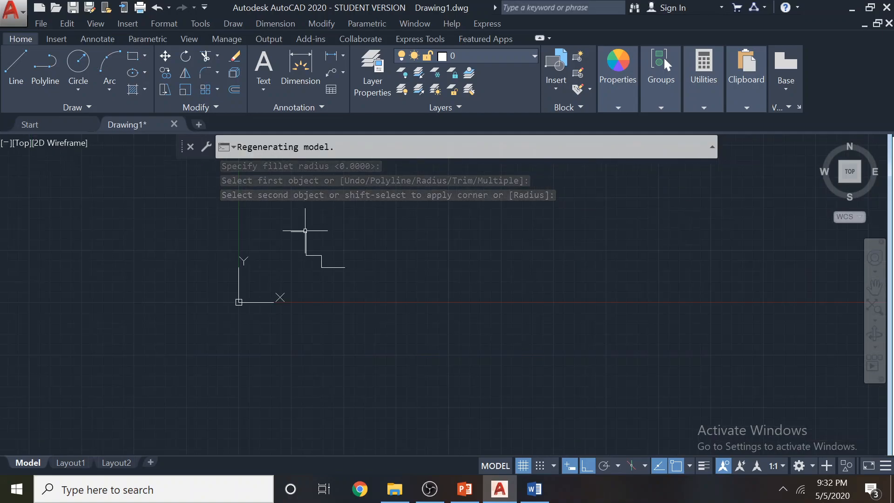
Draw a larger three-segment stepped line beside the existing steps, running horizontally, straight down, and horizontally again
scroll(308, 233, down, 2)
scroll(330, 247, up, 4)
middle_drag(332, 247, 231, 296)
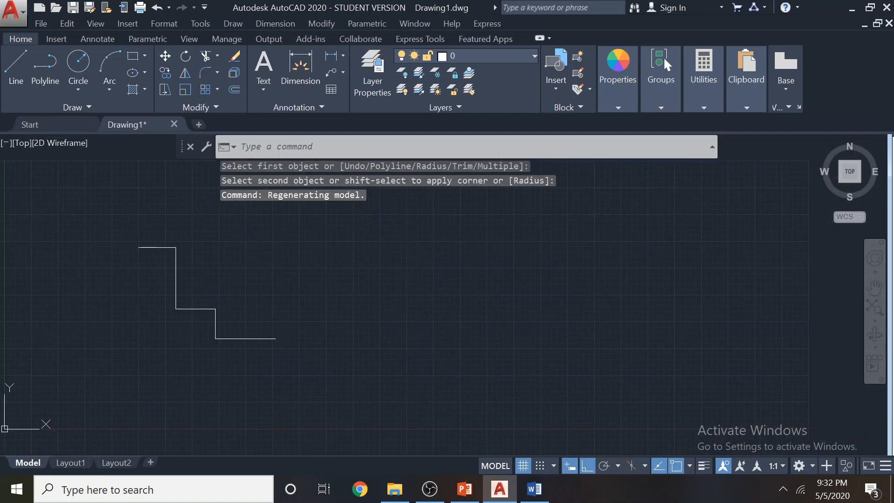
click(18, 84)
click(297, 220)
click(568, 221)
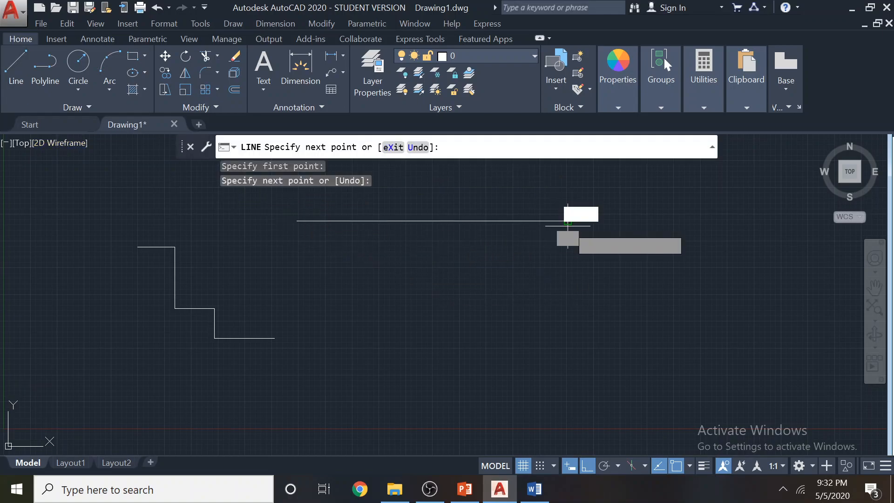
click(568, 409)
click(717, 409)
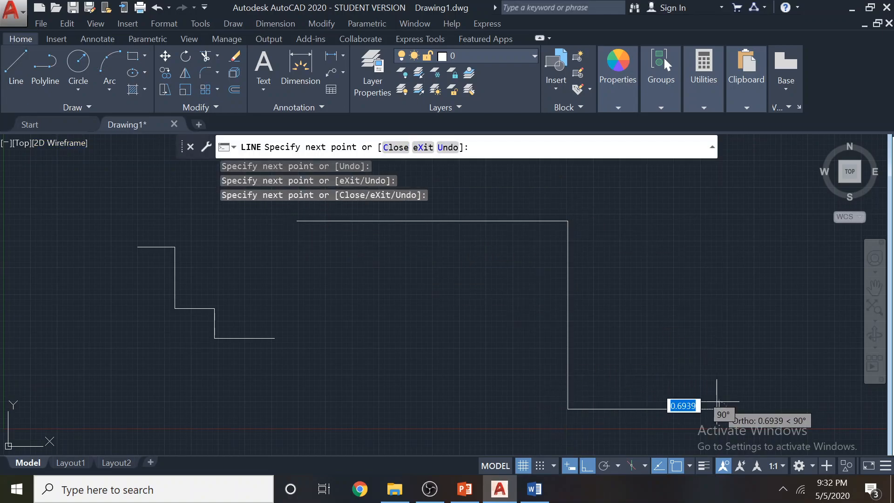
key(Escape)
key(Escape)
key(Escape)
Fillet the upper corner of the larger stepped line with a radius of 1
click(218, 72)
click(214, 89)
click(480, 146)
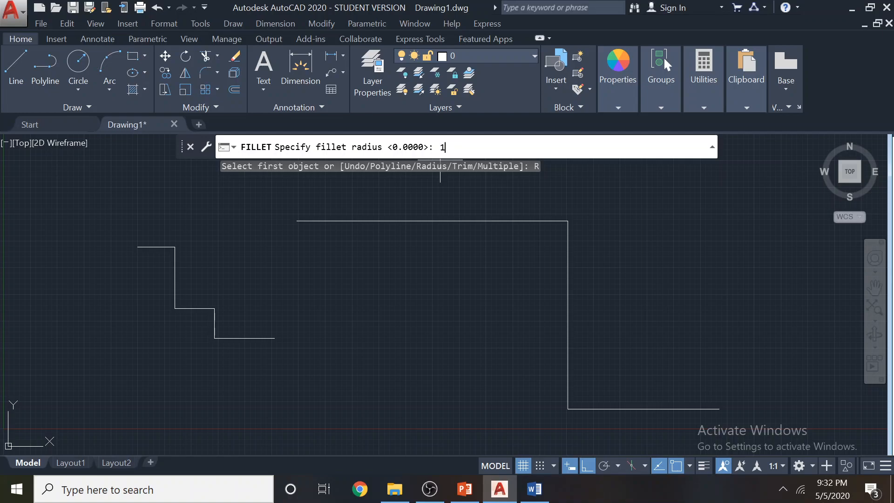
key(Return)
click(477, 221)
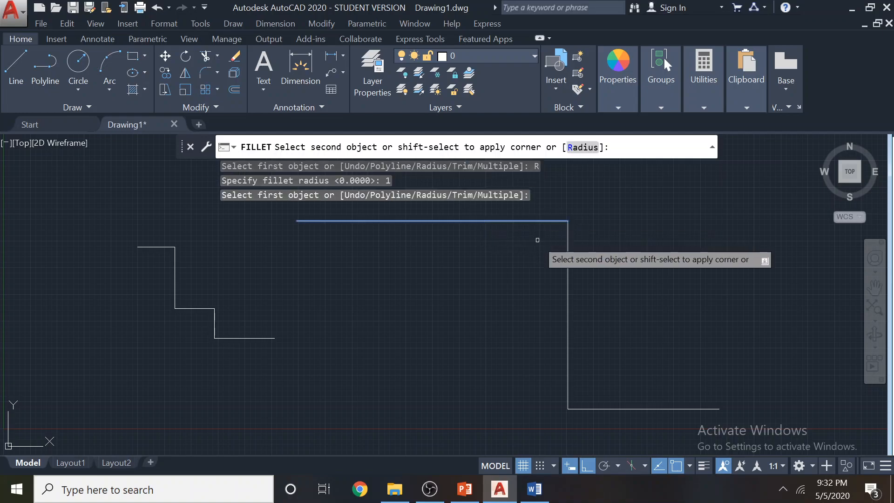
click(567, 267)
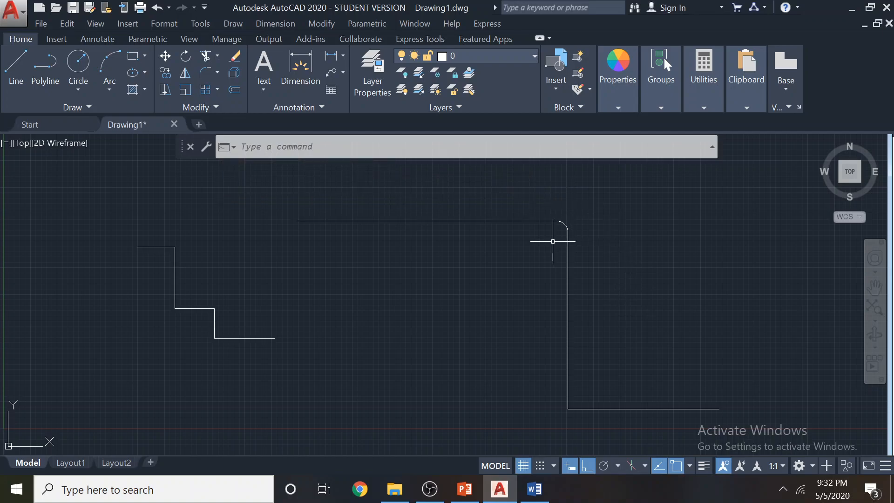
Using the Fillet command's Multiple option with radius 1, round the uppermost corner of the small stepped lines
middle_drag(409, 269, 578, 268)
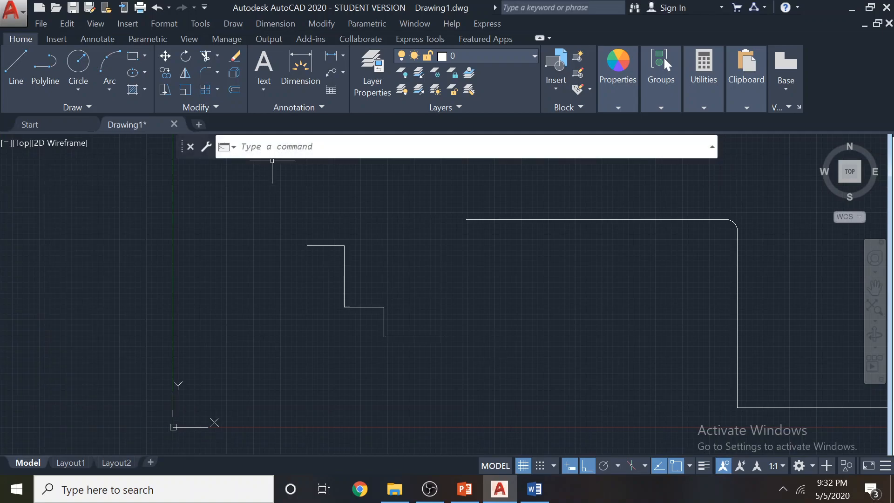
click(215, 73)
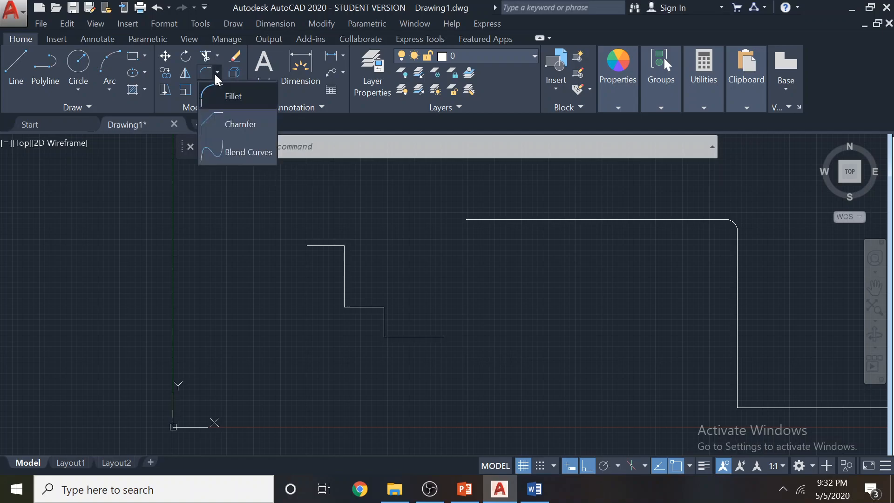
click(226, 96)
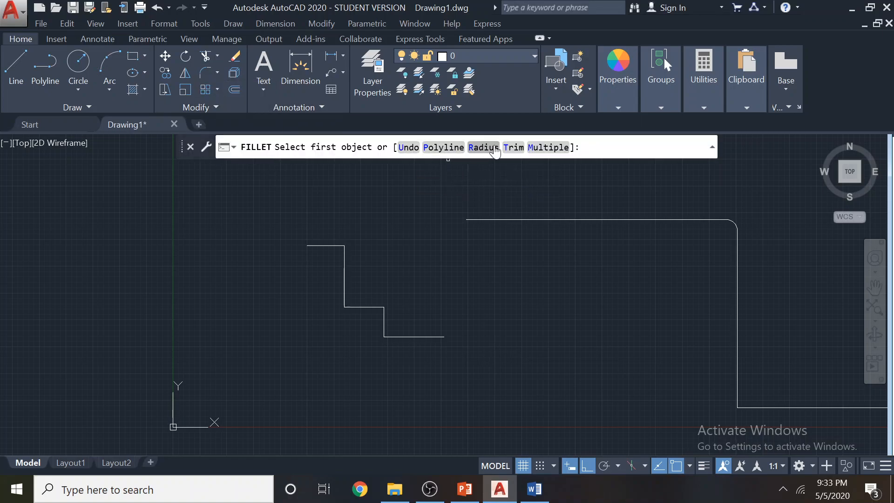
click(536, 148)
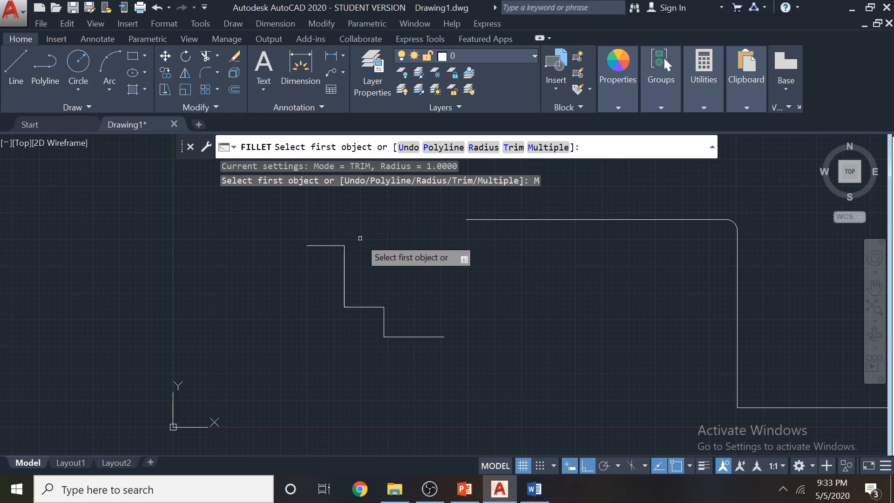
click(483, 148)
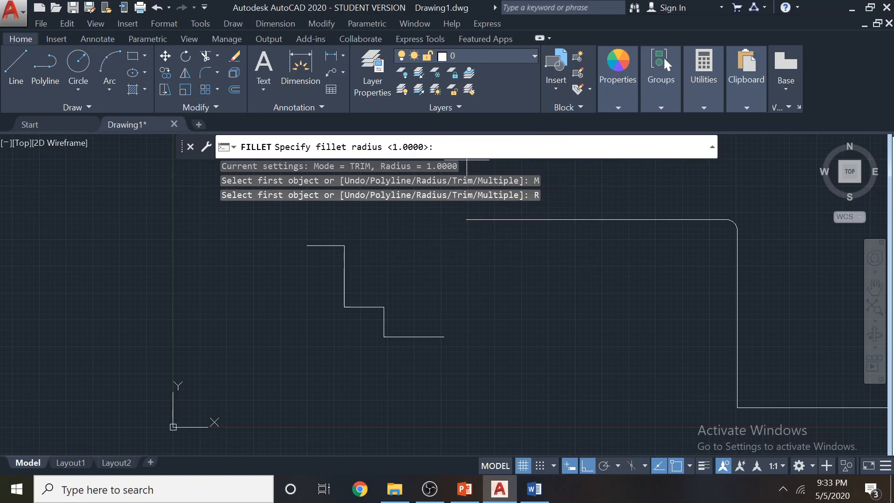
key(Return)
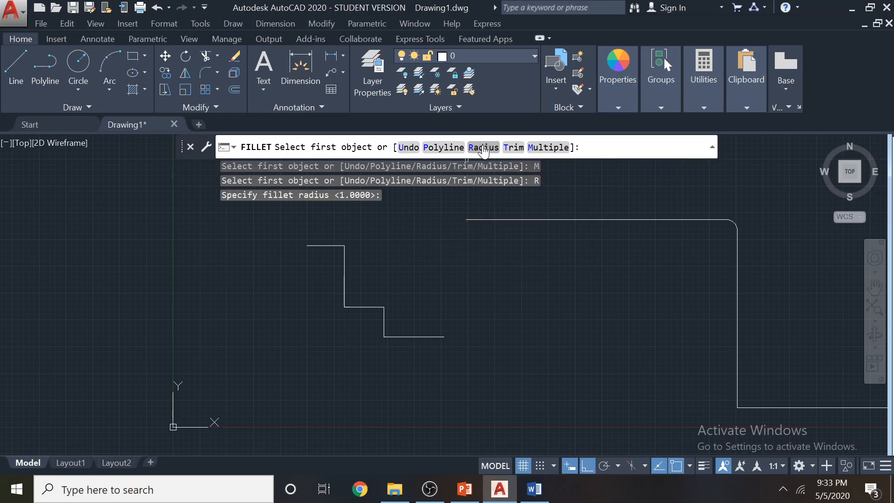
click(332, 246)
click(346, 280)
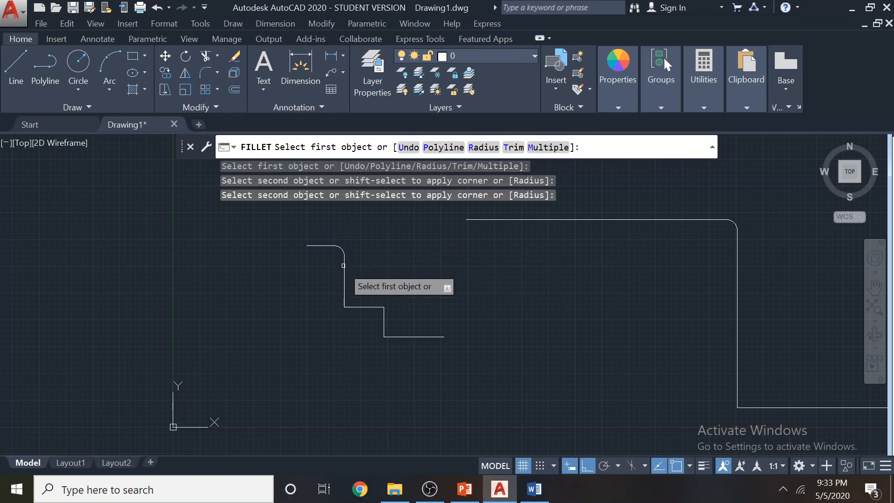
Round the remaining three corners of the small stepped lines with the same radius 1 fillet and end the command
click(345, 297)
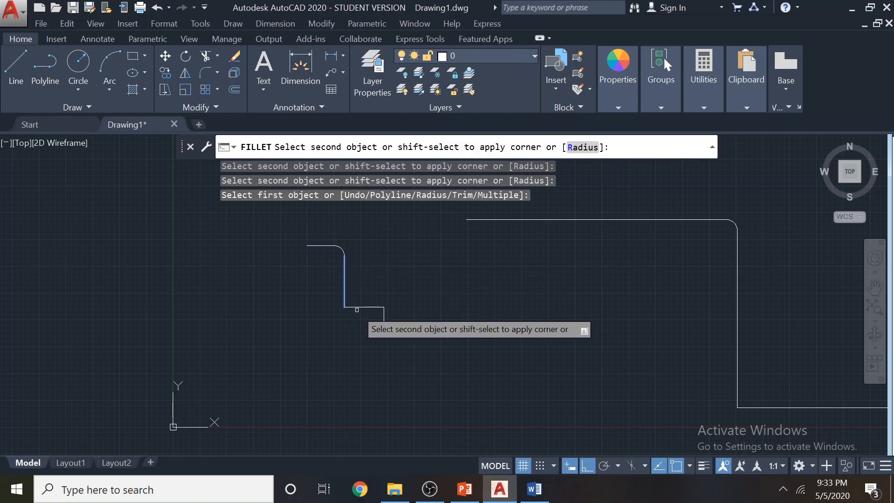
click(359, 308)
click(373, 307)
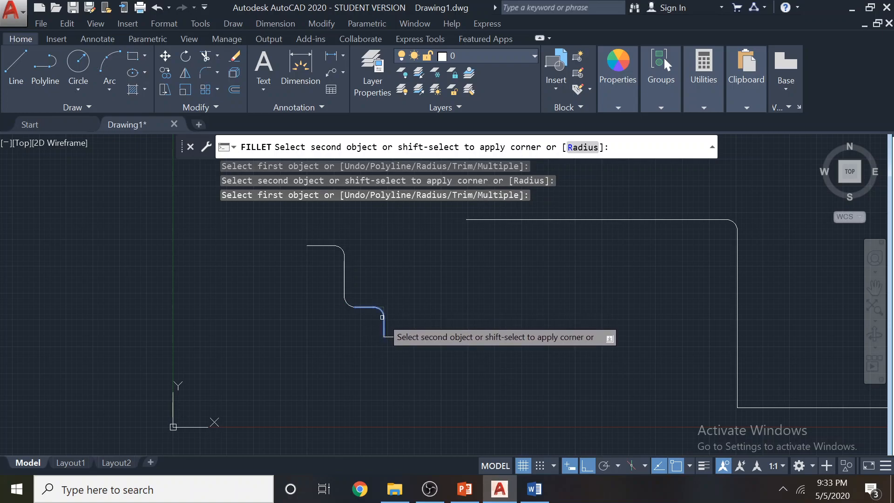
click(384, 319)
click(384, 329)
click(395, 336)
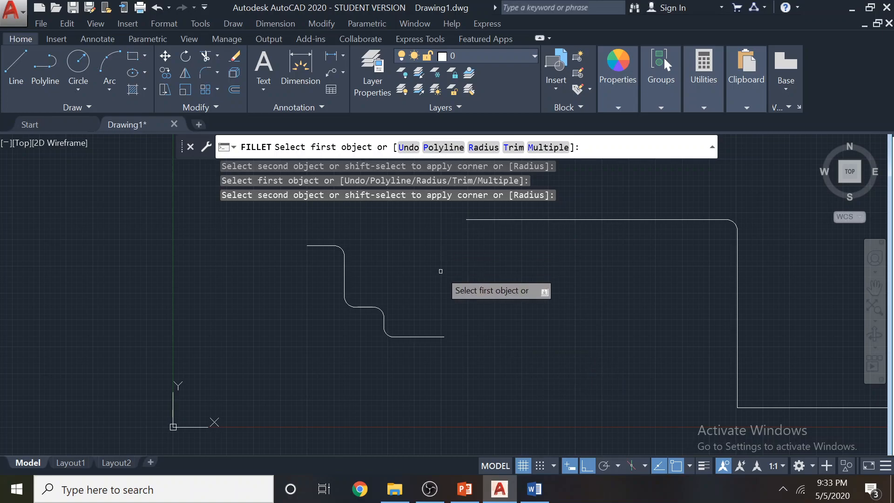
key(Escape)
Draw a five-segment descending stepped polyline on the empty side of the origin, starting with a horizontal segment
scroll(380, 280, down, 2)
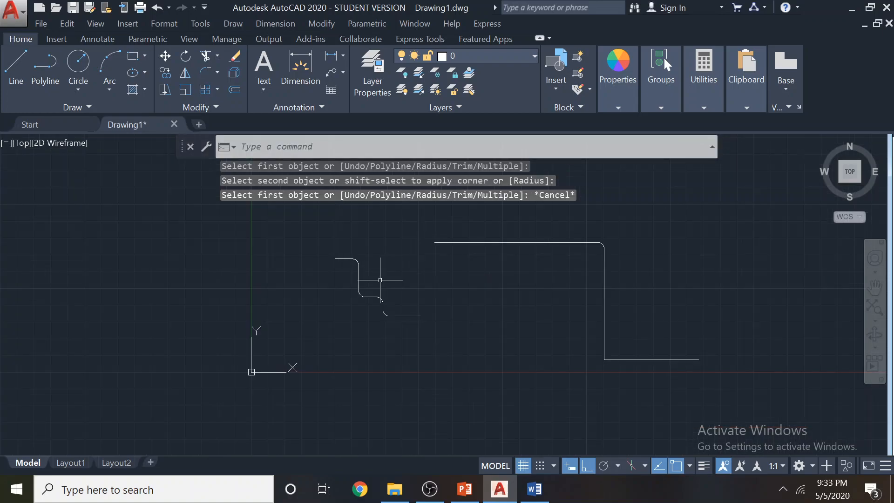
click(43, 77)
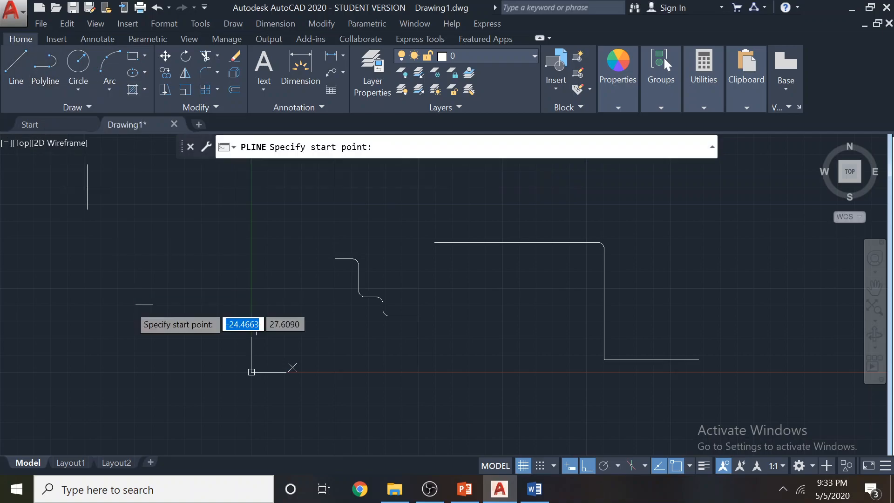
click(75, 292)
click(134, 292)
click(134, 351)
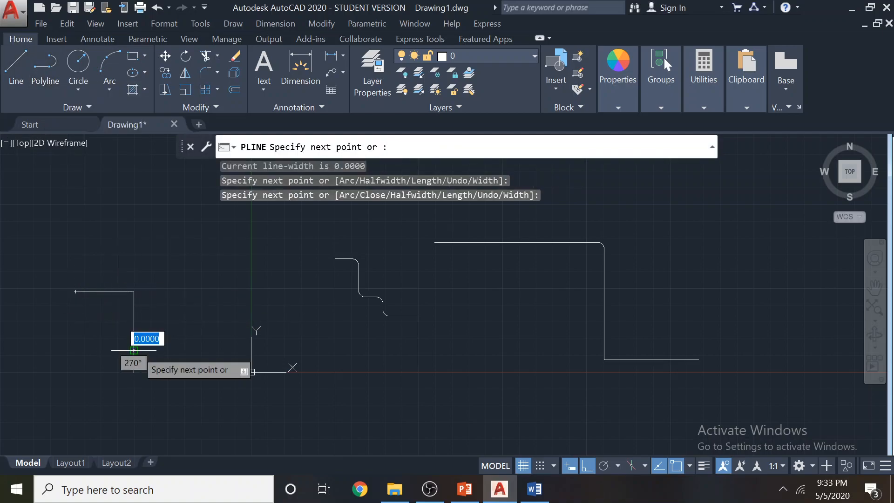
click(184, 350)
click(184, 397)
click(247, 397)
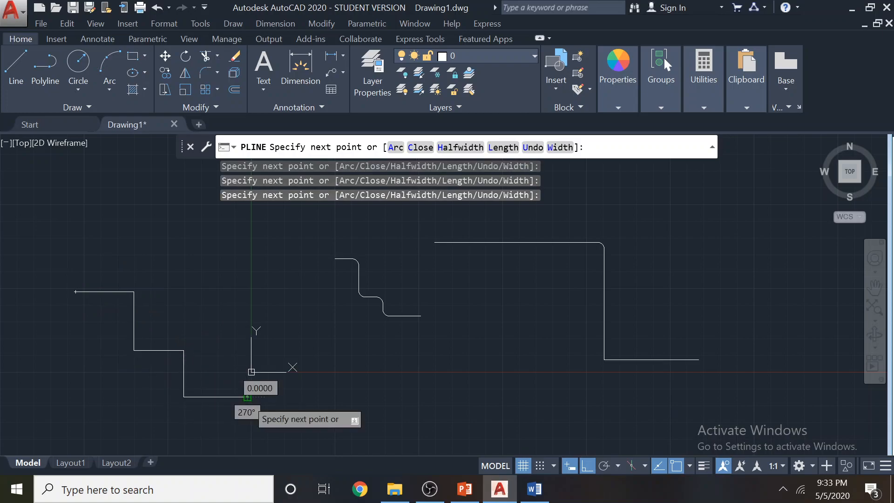
key(Escape)
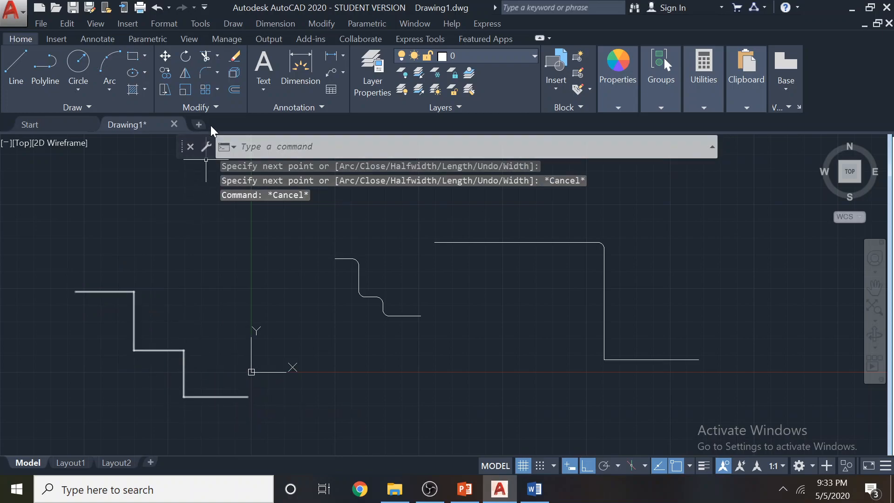
Fillet all corners of the new stepped polyline at once with the Polyline option and a radius of 1
click(217, 73)
click(219, 86)
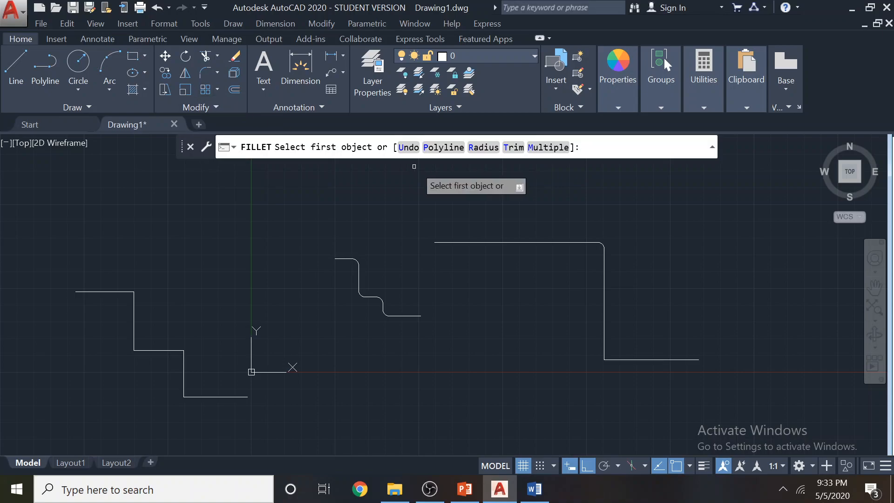
click(484, 148)
key(Return)
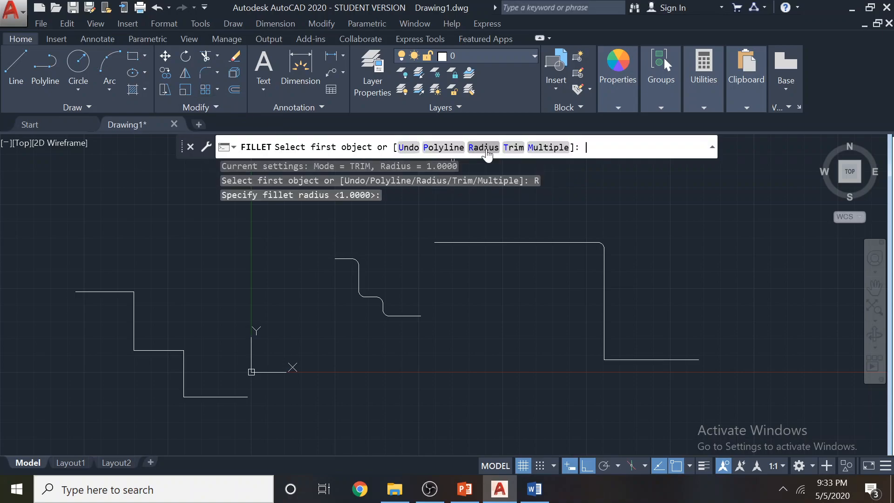
click(449, 150)
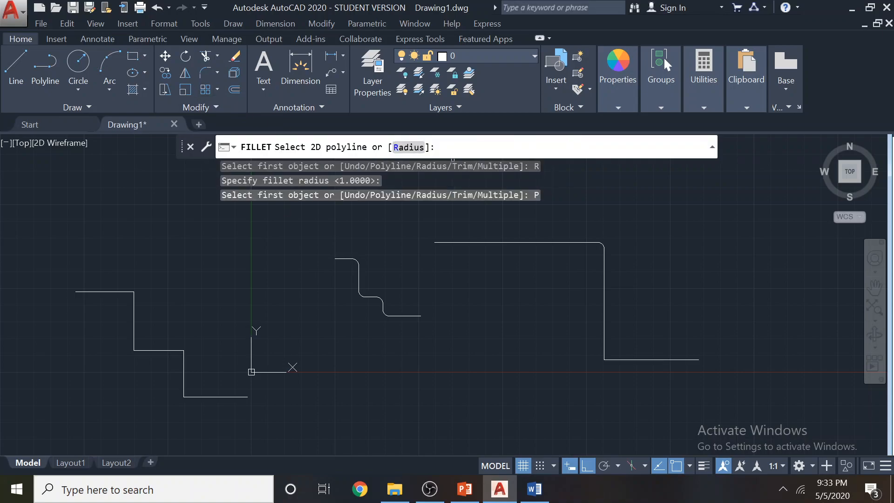
click(103, 293)
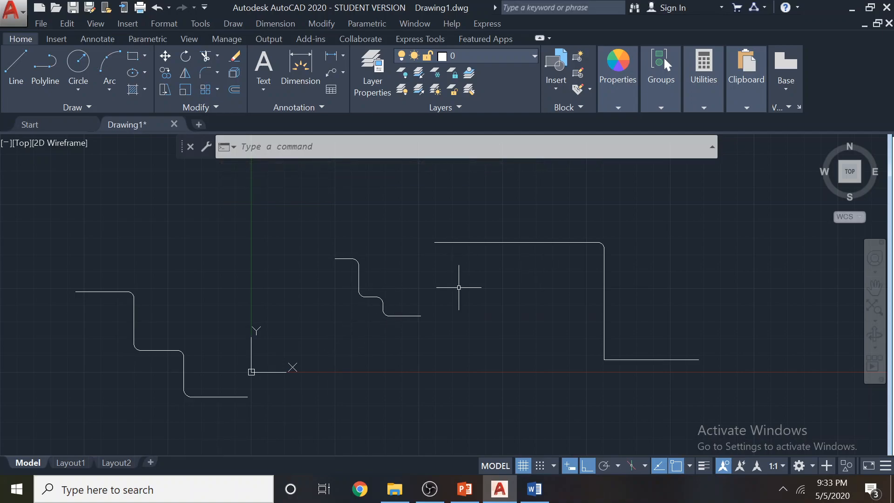
Draw five connected lines forming descending steps in the empty area beyond the large stepped line, with a second drop of about 10.8 units
middle_drag(619, 288, 160, 417)
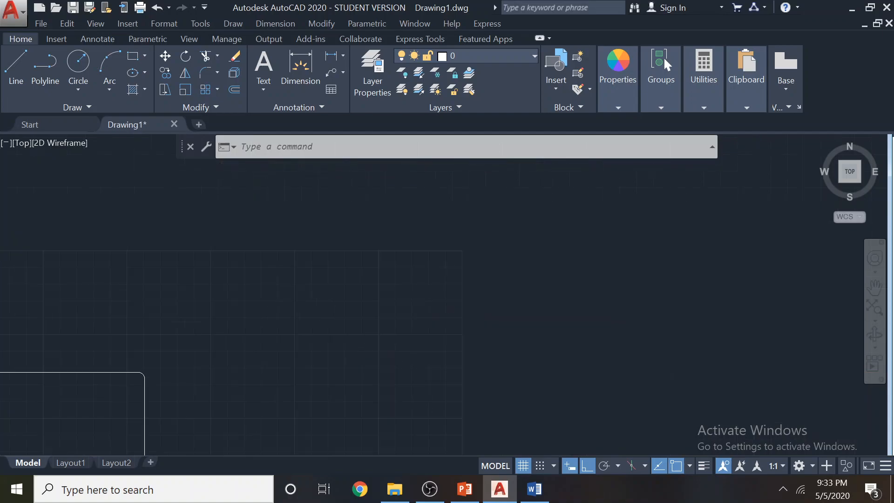
click(13, 70)
click(256, 194)
click(397, 194)
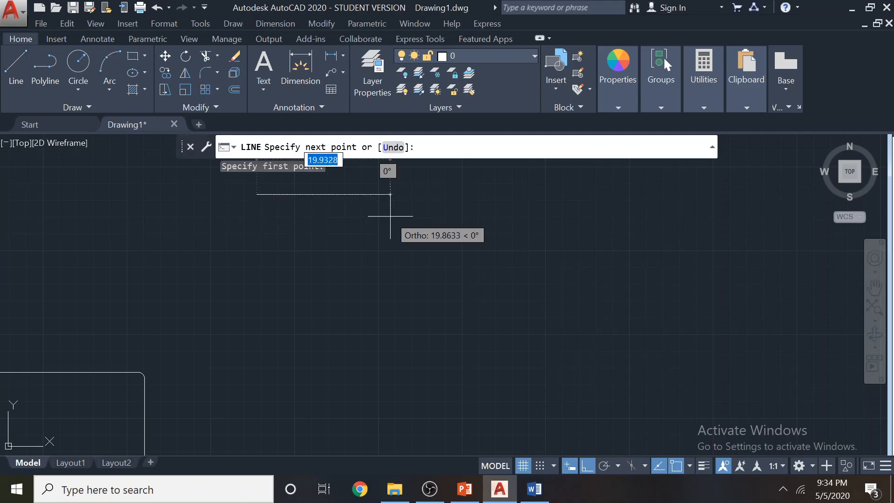
click(397, 324)
click(521, 324)
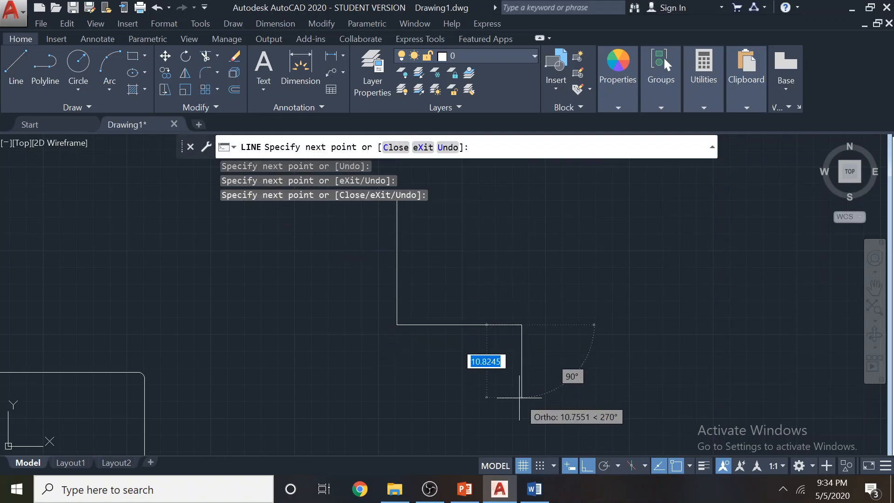
click(522, 397)
click(658, 398)
key(Escape)
key(Escape)
middle_drag(572, 286, 527, 315)
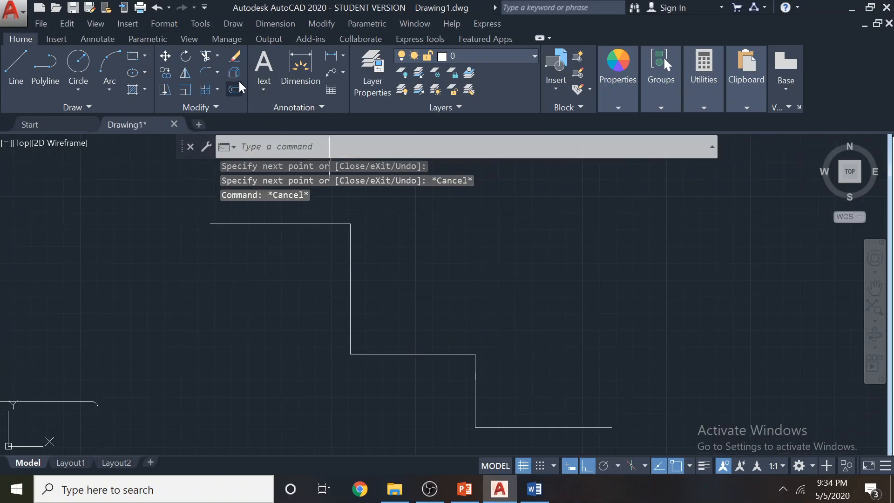
Fillet the uppermost corner of the new stepped lines with a radius of 1, using the Multiple option
click(220, 71)
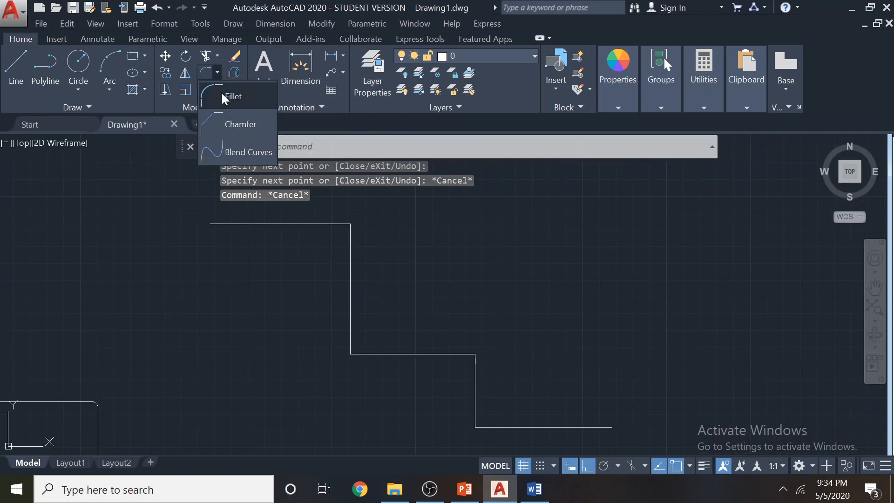
click(222, 93)
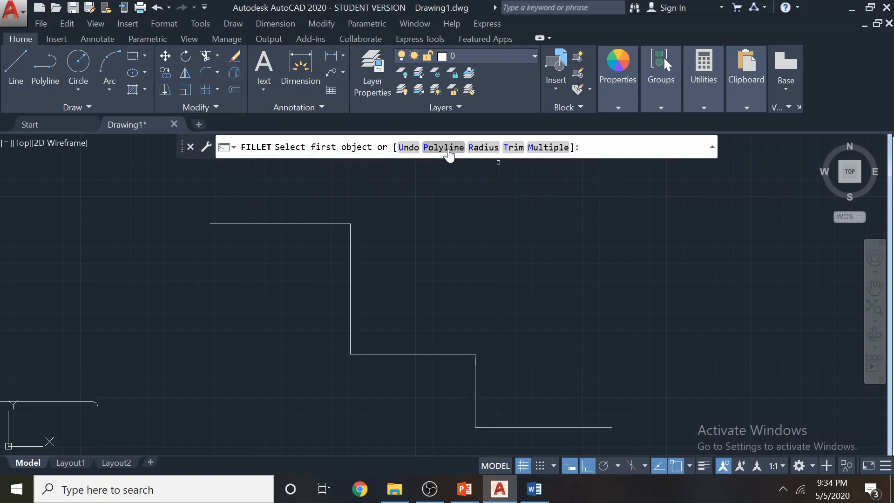
click(547, 148)
click(485, 147)
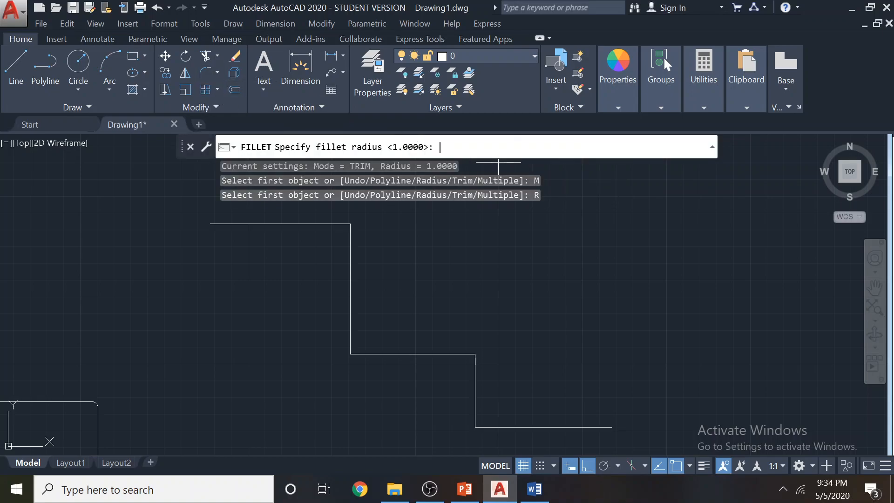
key(Return)
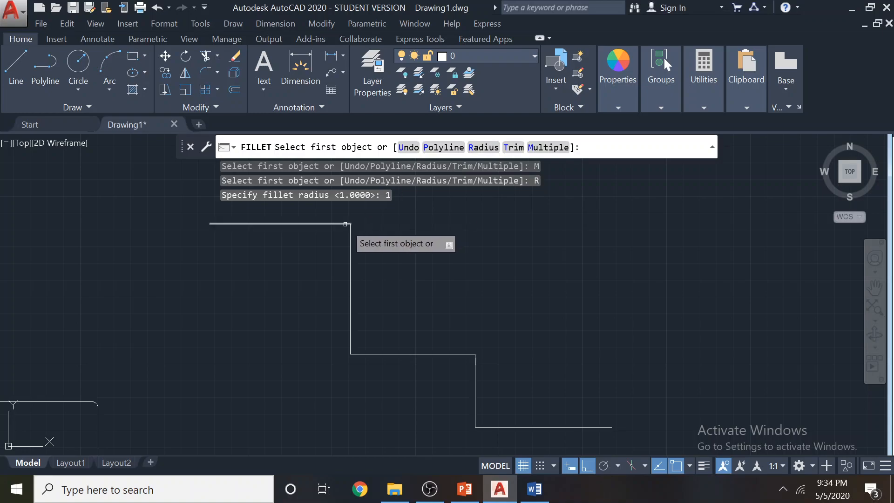
click(344, 224)
click(349, 246)
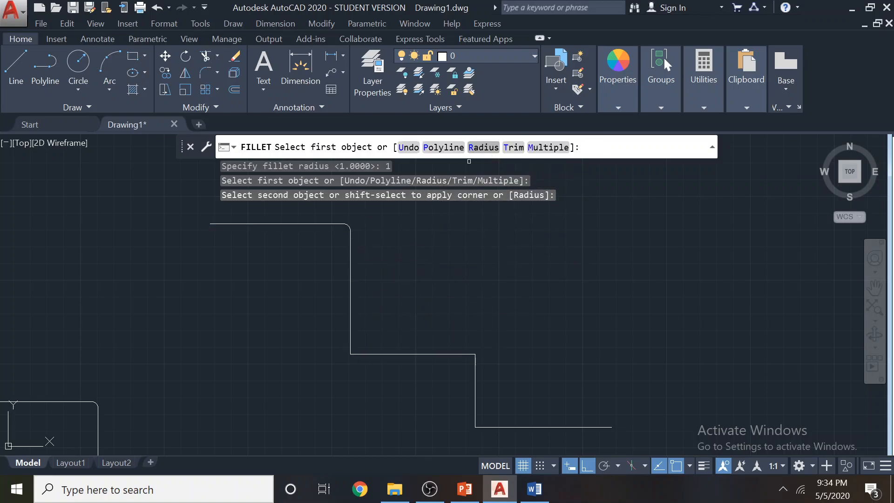
Fillet the second corner of the stepped lines with a radius of 2 in the same command
click(470, 148)
key(Return)
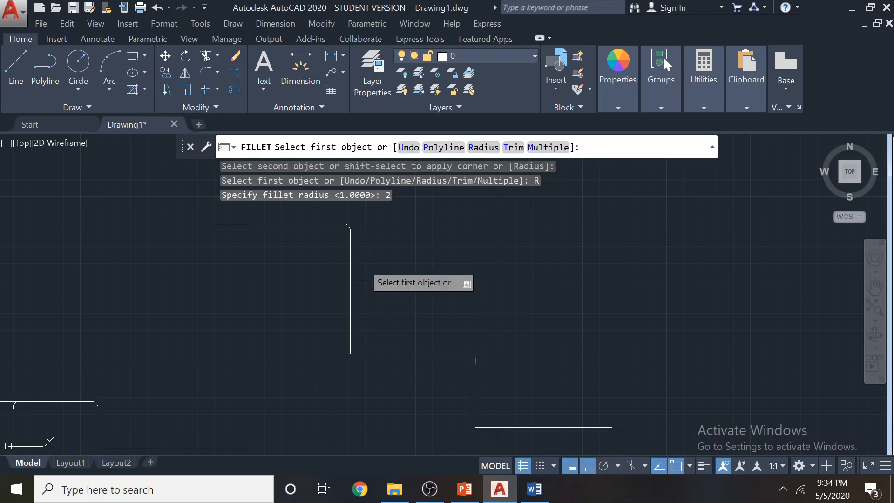
click(351, 326)
click(365, 353)
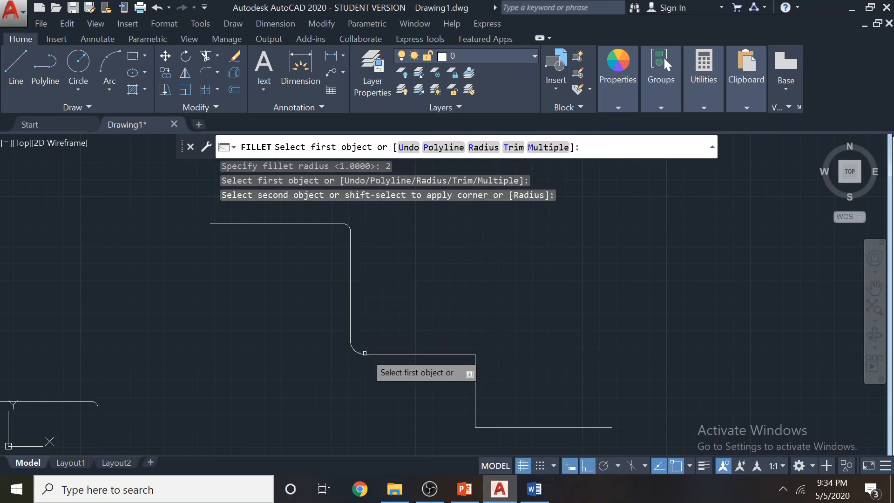
Fillet the third corner of the stepped lines with a radius of 3 and end the command
click(485, 147)
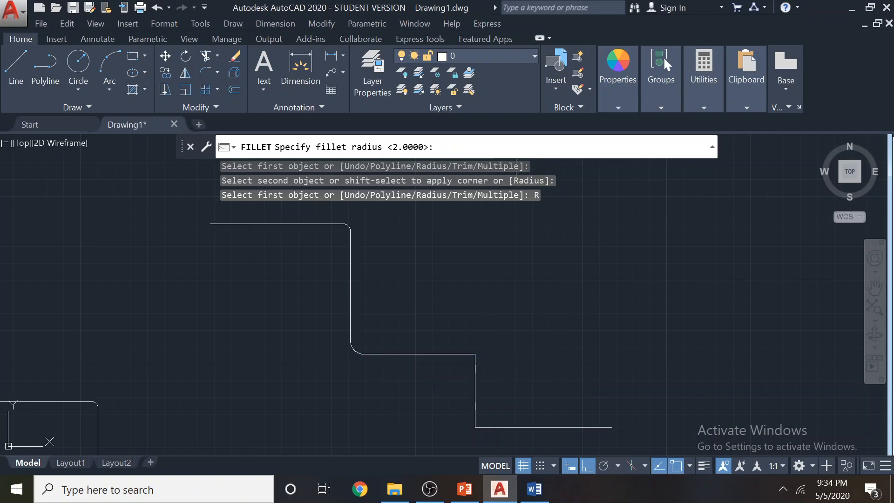
key(Return)
click(453, 354)
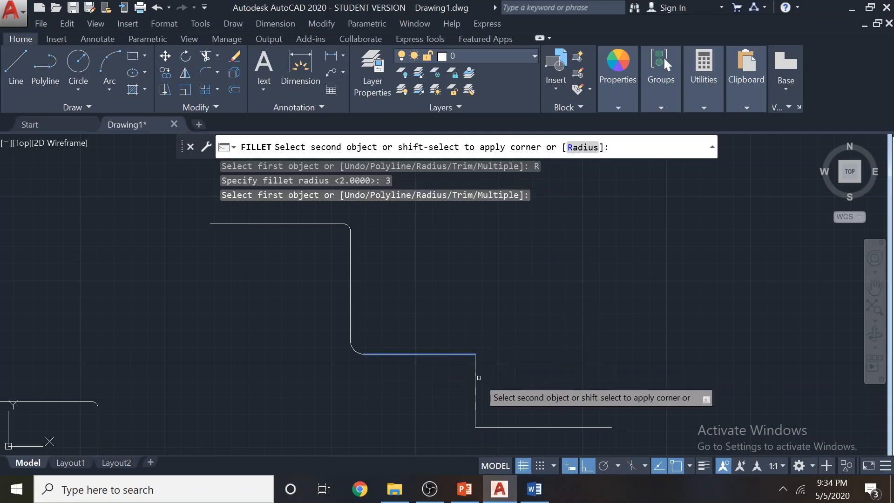
click(475, 381)
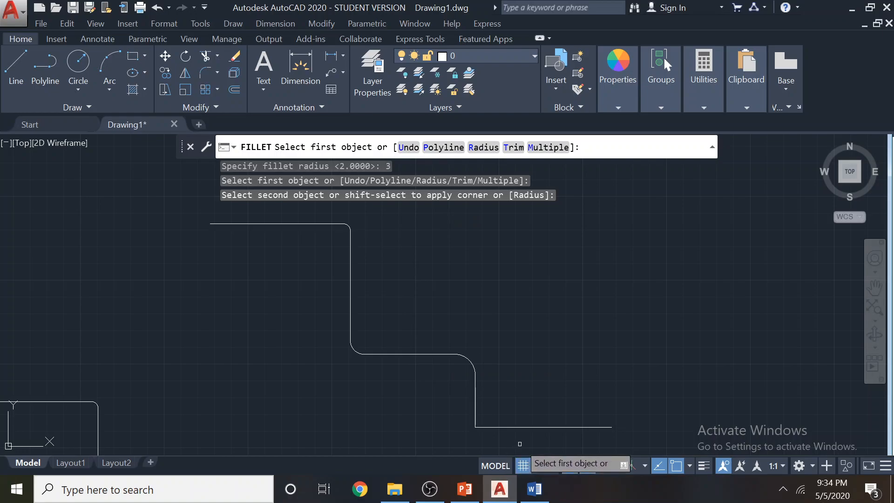
key(Escape)
Start Fillet, switch to PowerPoint to examine the slide's Trim and No Trim fillet figures, and return to AutoCAD
mouse_move(164, 335)
middle_down()
mouse_move(245, 295)
mouse_move(284, 304)
middle_up()
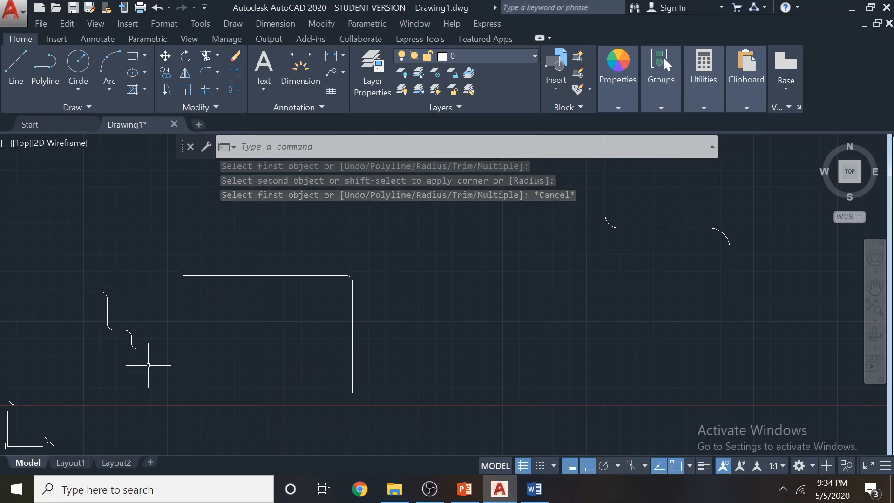
scroll(148, 365, down, 2)
middle_drag(148, 365, 112, 388)
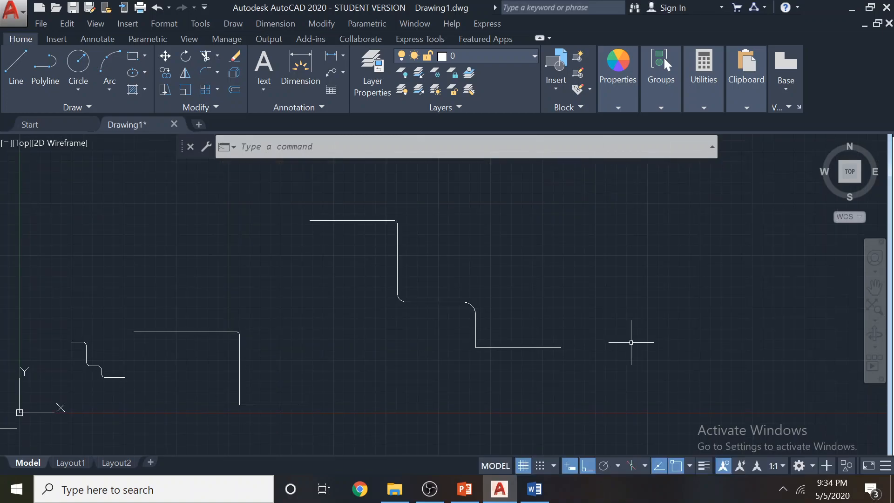
middle_drag(561, 285, 449, 298)
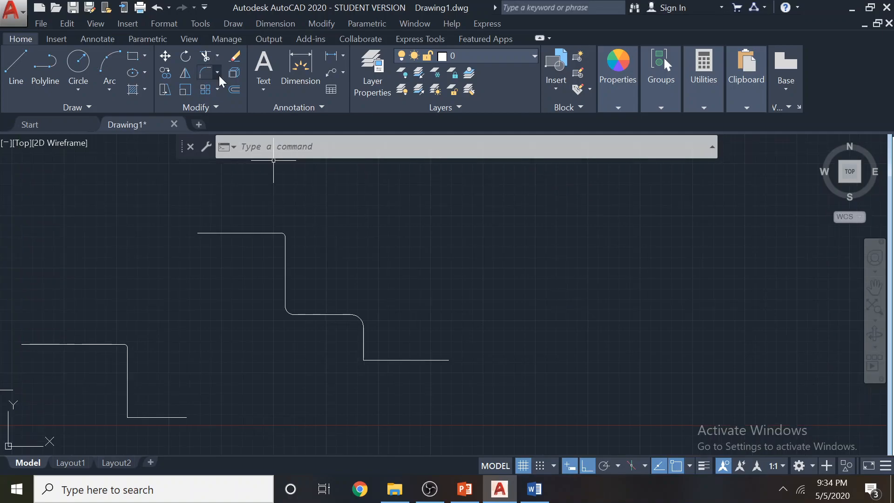
click(218, 74)
click(230, 98)
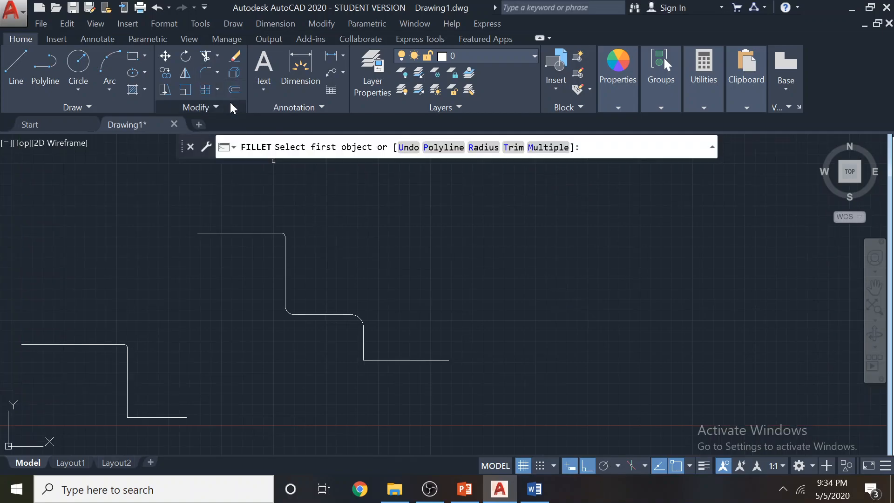
click(465, 489)
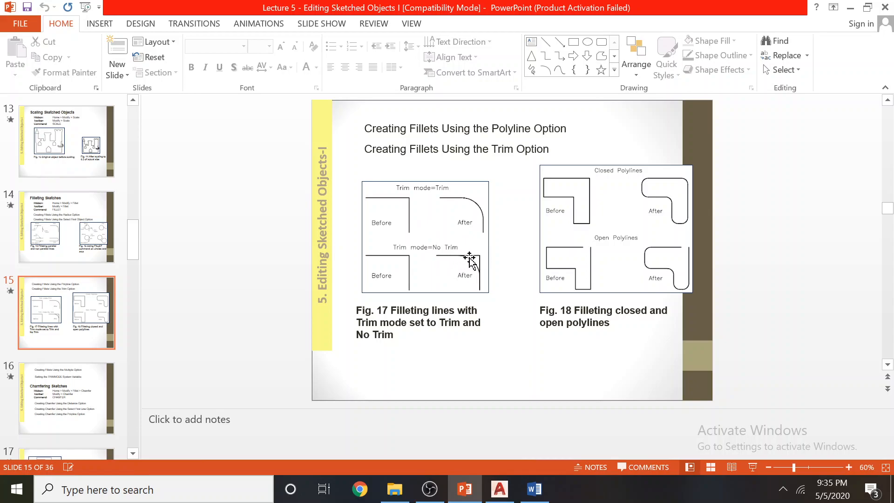
click(499, 489)
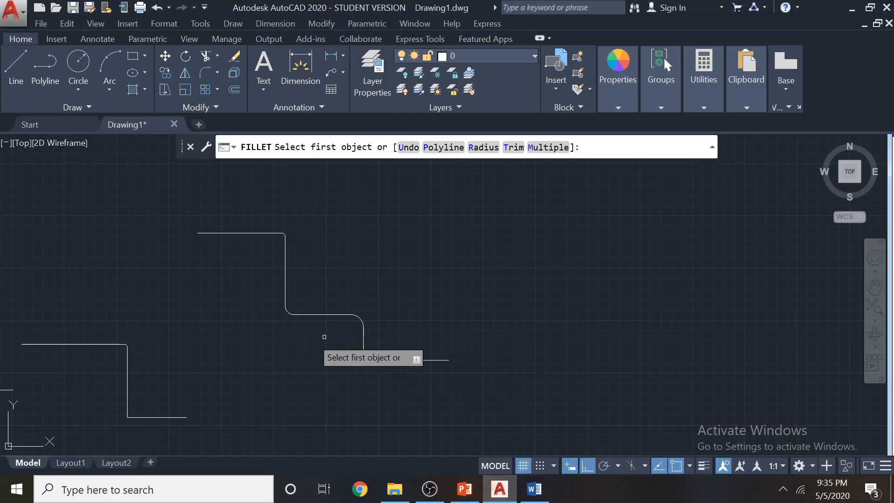
Fillet the unrounded lower corner of the large two-level step in No trim mode with a radius of 2
middle_drag(334, 308, 458, 235)
text(T)
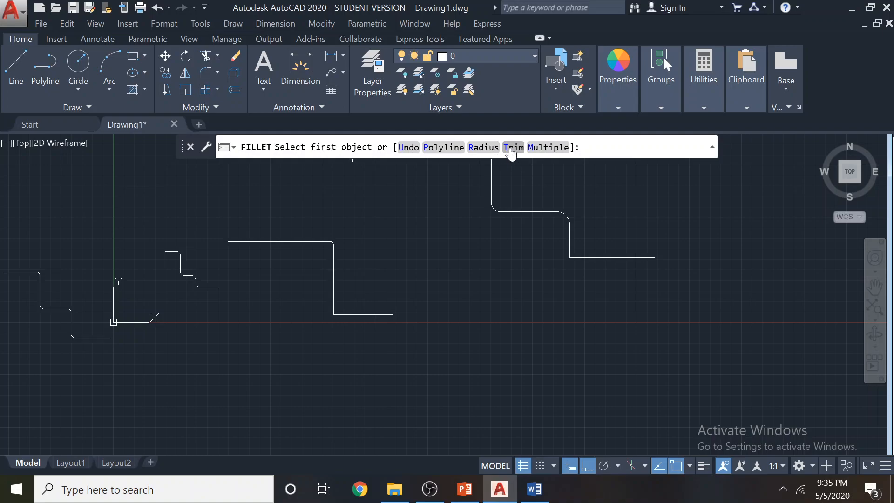
key(Return)
click(441, 148)
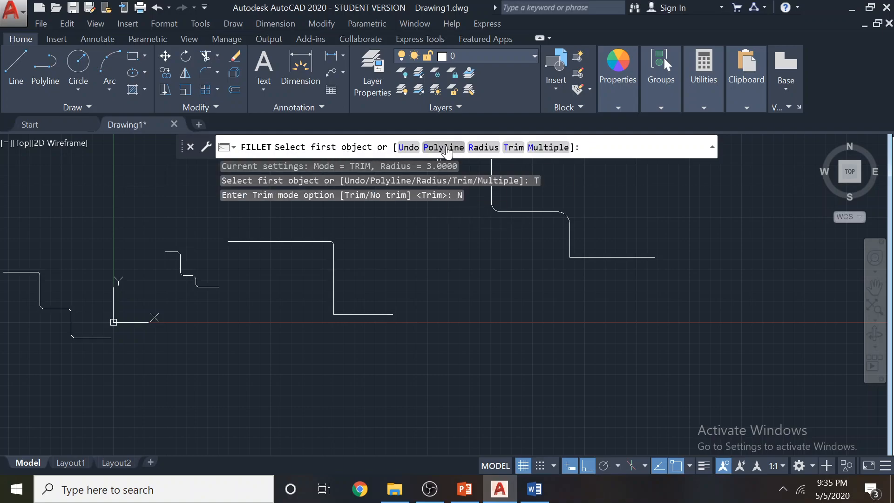
click(484, 147)
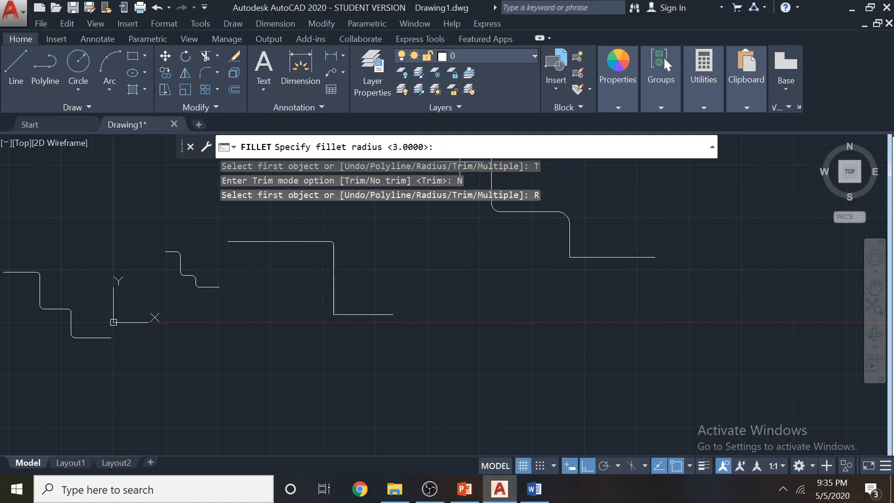
text(2)
key(Return)
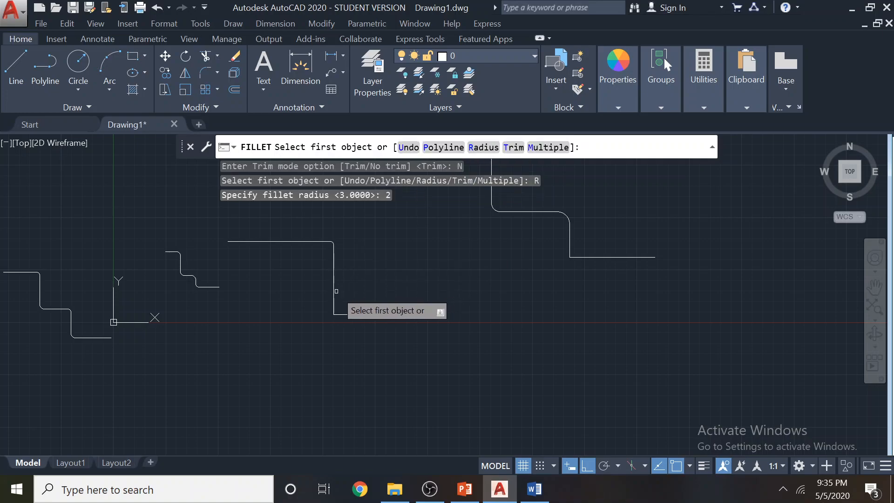
click(347, 315)
click(334, 303)
scroll(340, 309, up, 8)
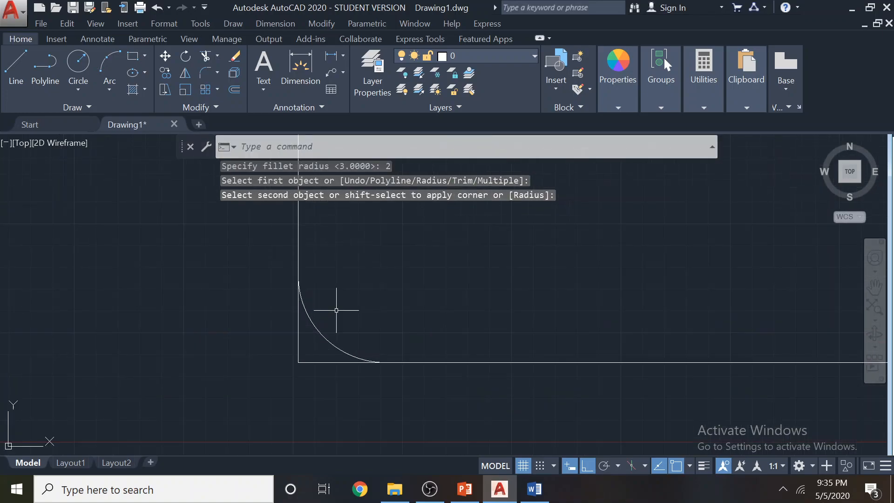
Select all the stepped shapes in the drawing and erase them
scroll(461, 346, down, 8)
middle_drag(489, 299, 316, 315)
click(529, 347)
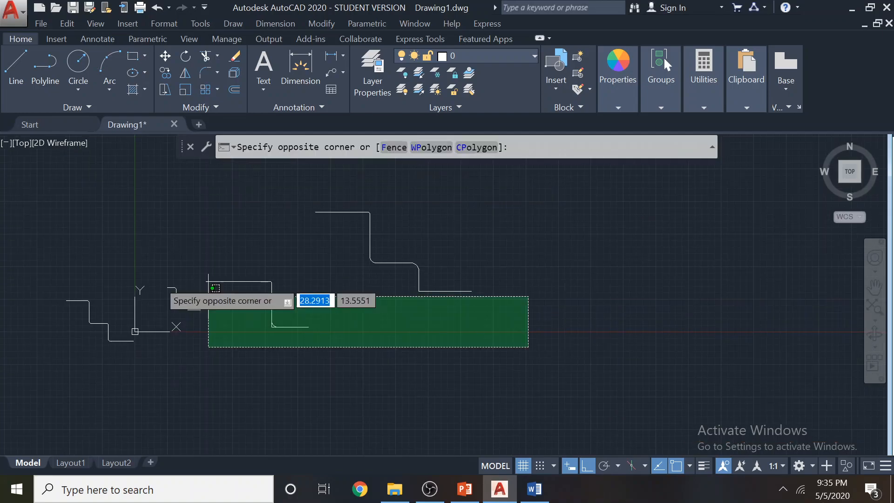
click(20, 204)
key(Delete)
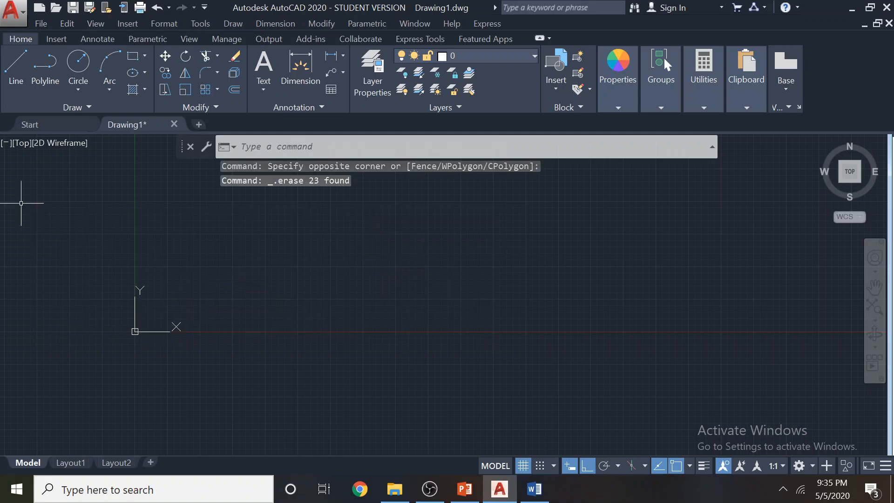
Draw two separate parallel horizontal lines about 57.5 units long, one below the other with aligned ends
middle_drag(258, 279, 226, 327)
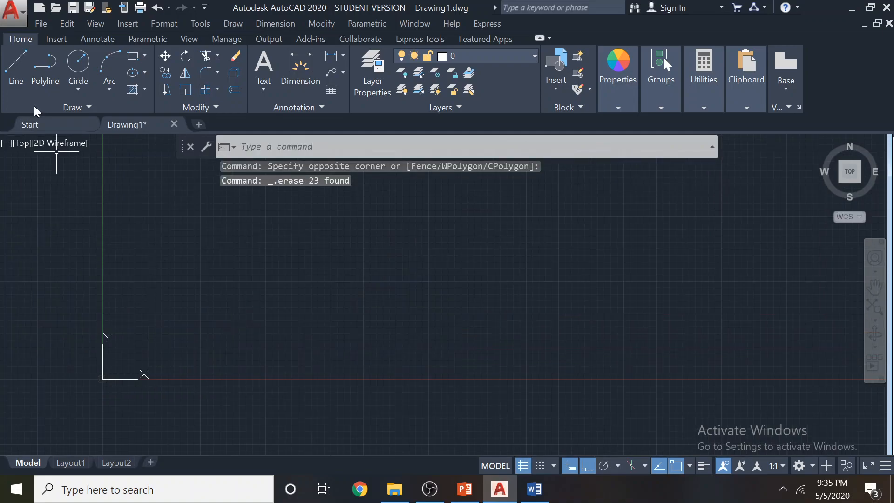
click(321, 241)
click(471, 241)
key(Escape)
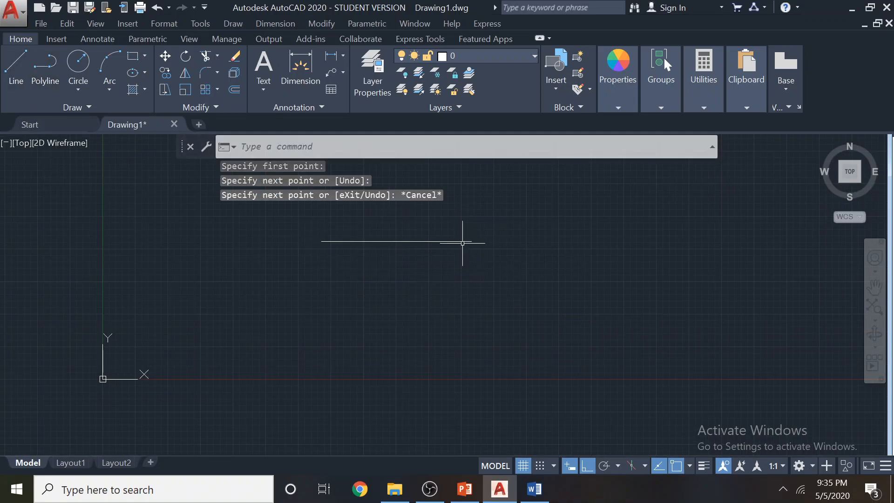
click(16, 65)
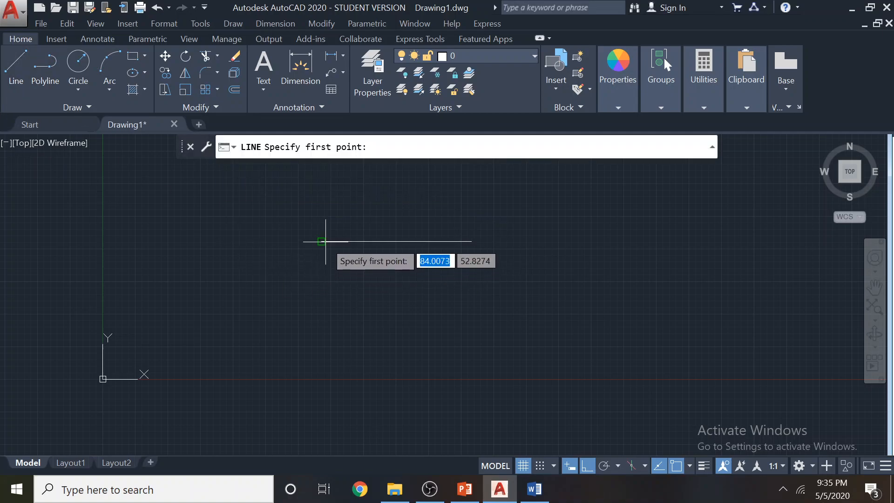
click(321, 282)
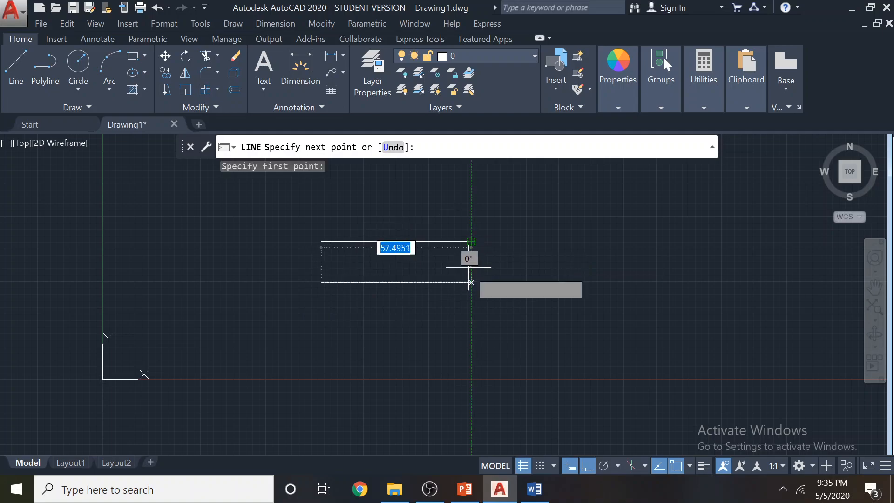
click(472, 283)
key(Escape)
key(Escape)
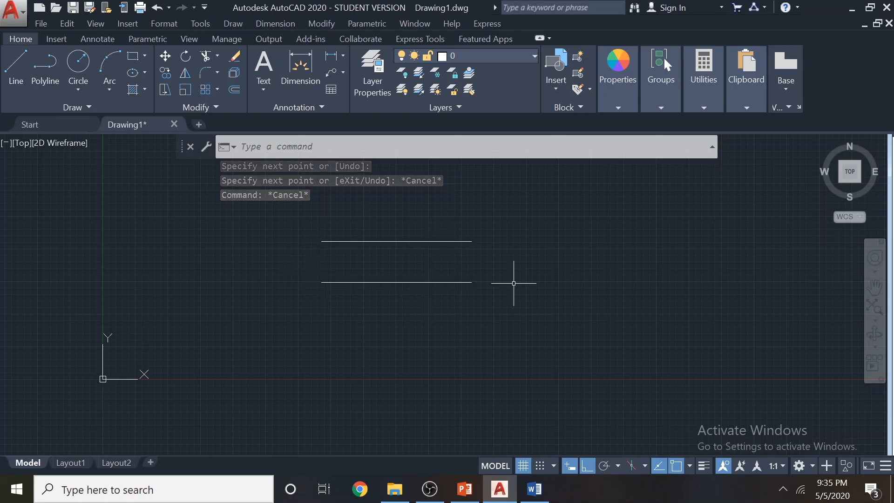
Beyond the parallel pair, draw a separate horizontal line and a vertical line below its far end, leaving a gap between them
middle_drag(515, 281, 377, 298)
click(16, 77)
click(422, 213)
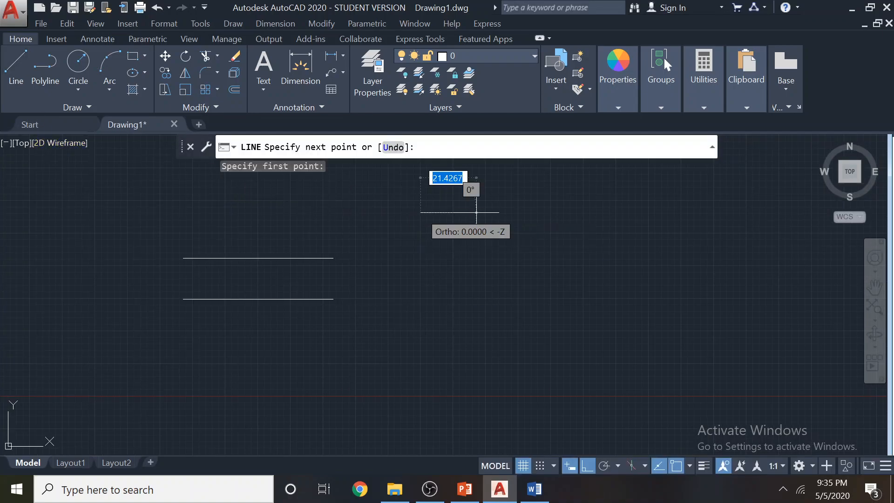
click(547, 212)
key(Escape)
click(8, 64)
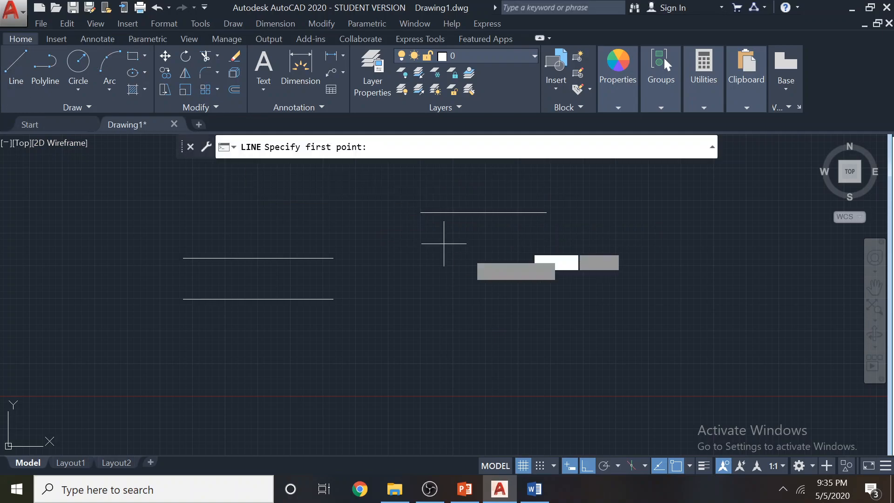
click(573, 247)
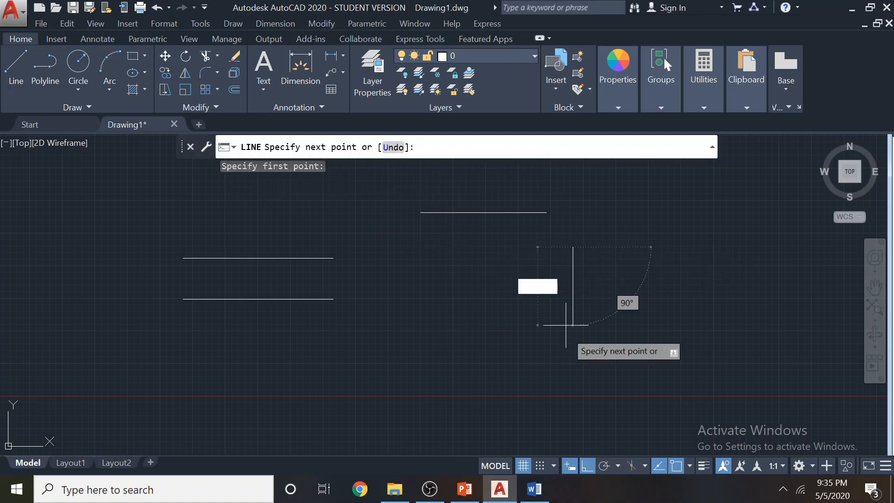
click(569, 361)
key(Escape)
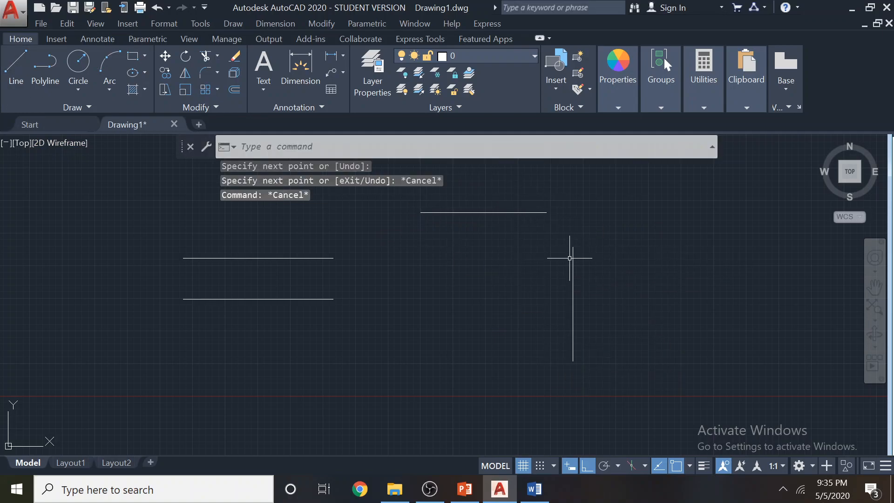
Try a radius 3 fillet in Trim mode between the separate horizontal and vertical lines, and undo it
click(219, 72)
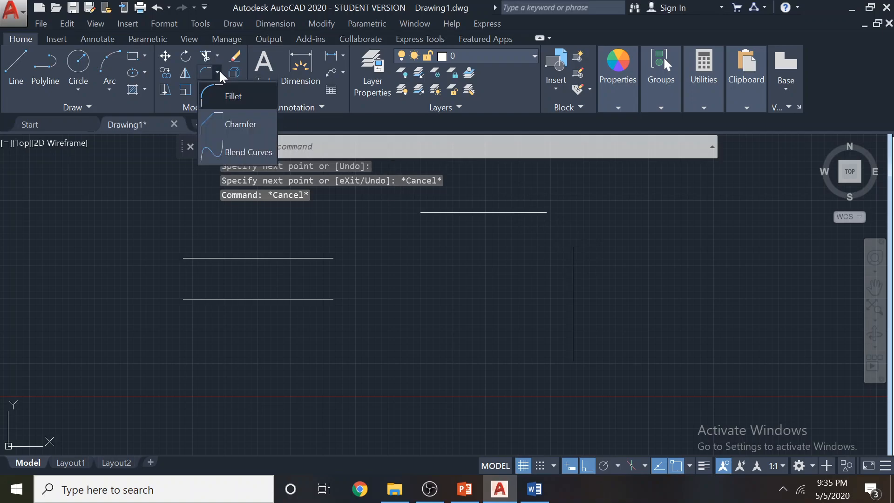
click(221, 94)
click(515, 148)
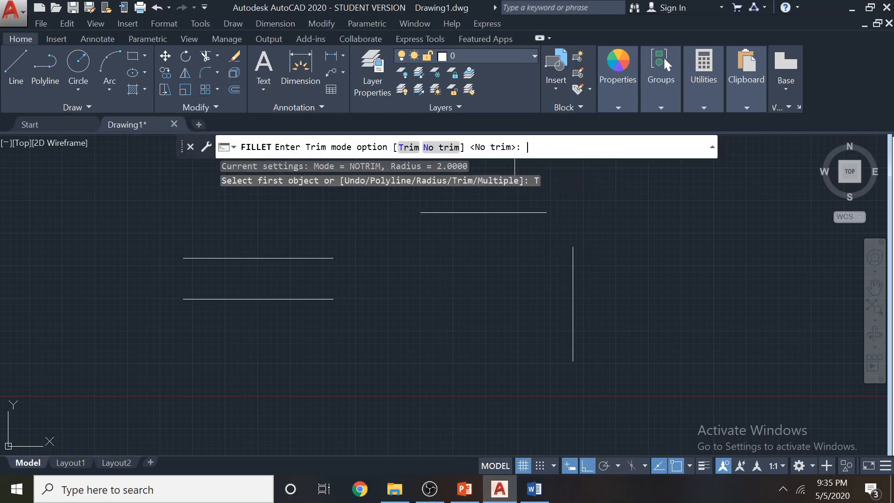
click(409, 147)
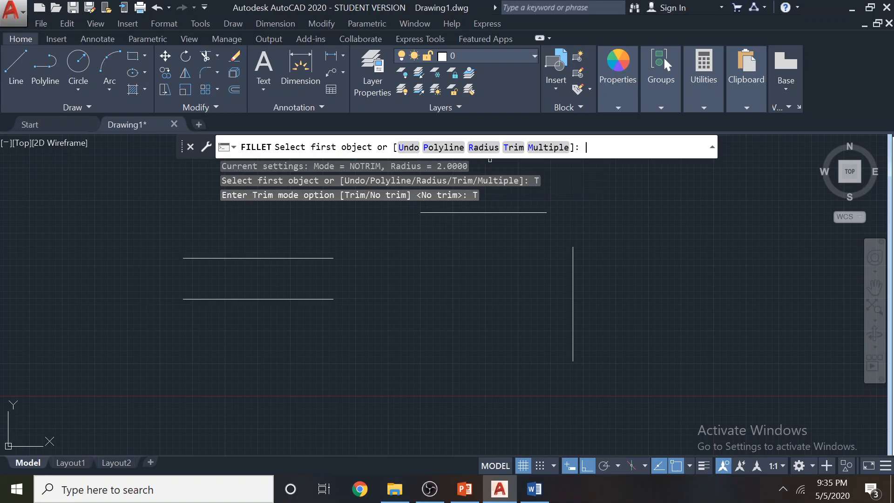
click(489, 147)
text(3)
key(Return)
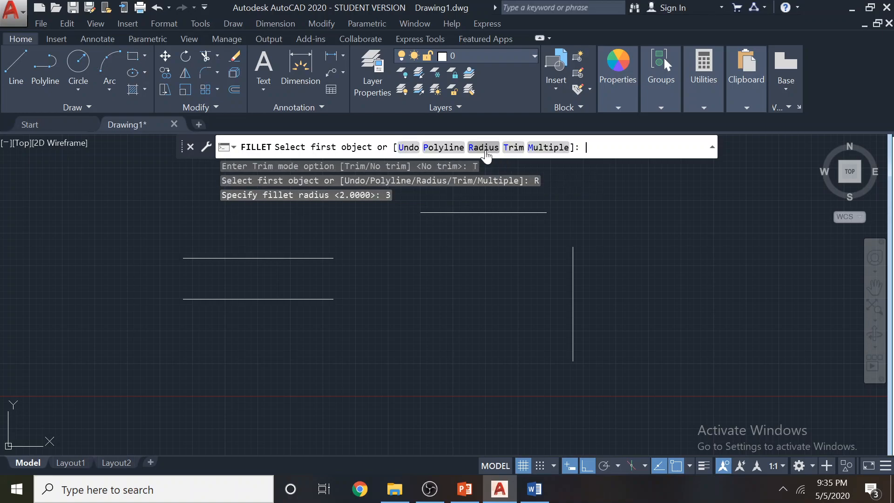
click(540, 212)
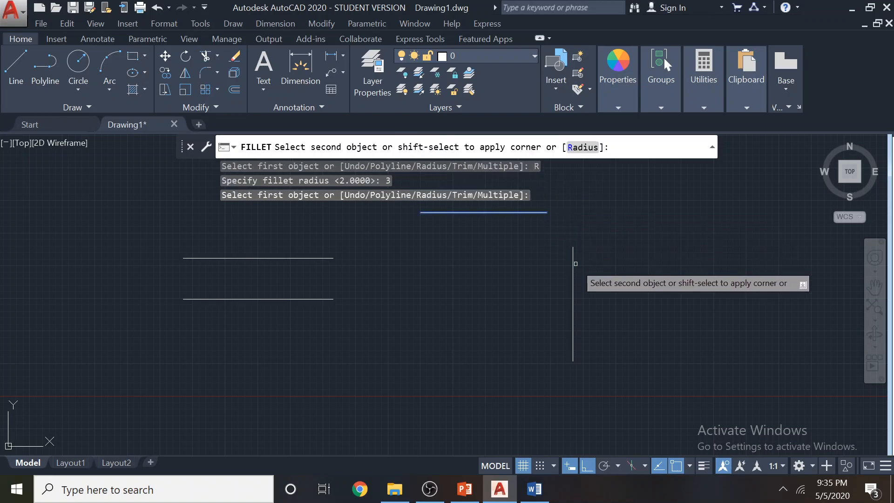
click(573, 260)
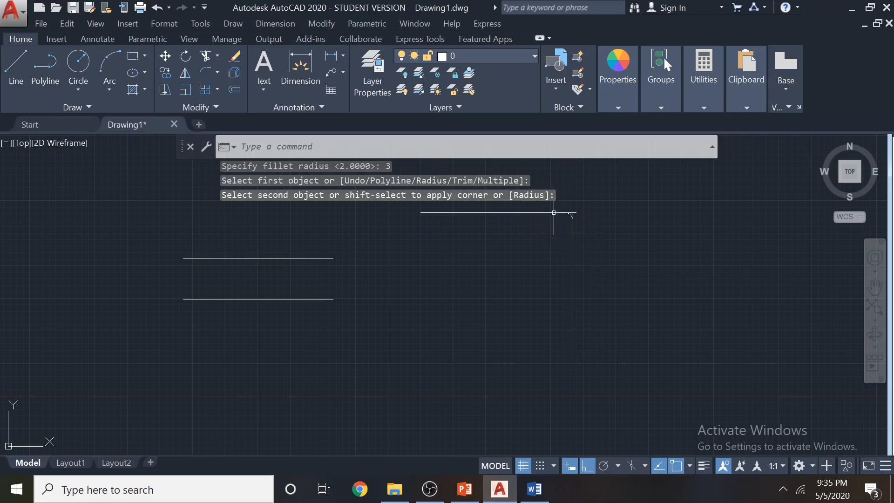
key(ctrl+z)
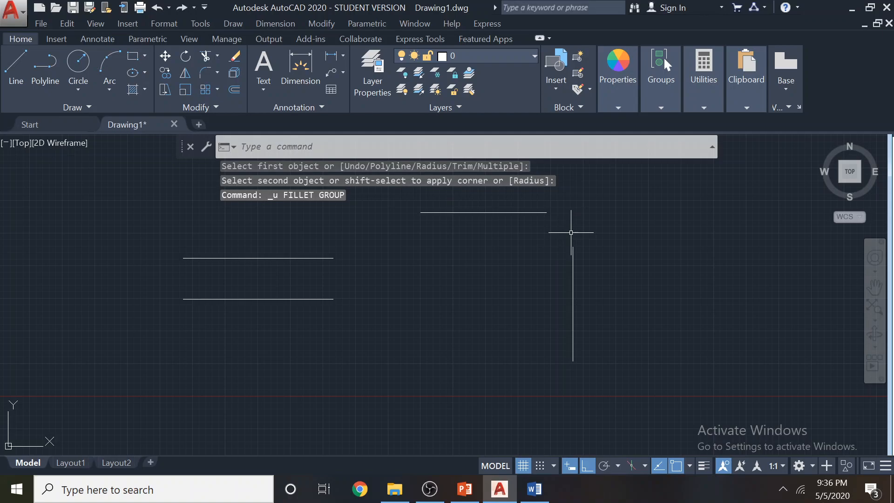
Fillet the separate horizontal and vertical lines in No trim mode with a radius of 3
click(219, 72)
click(217, 83)
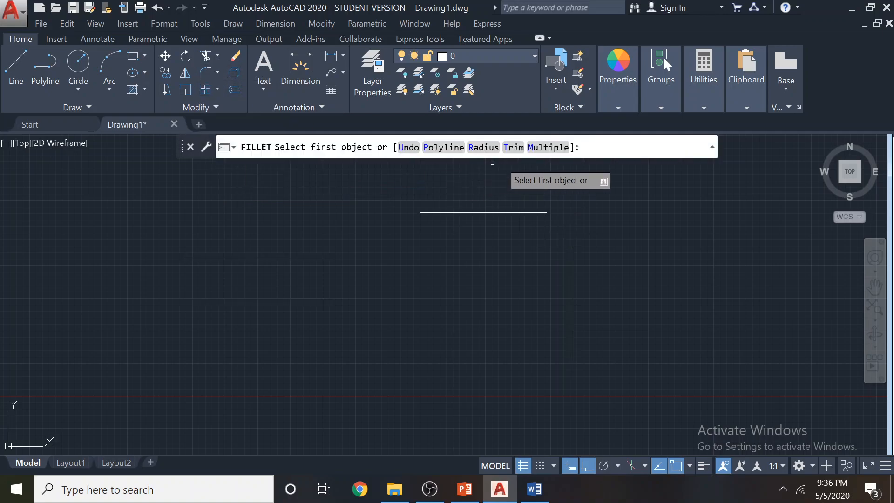
click(514, 149)
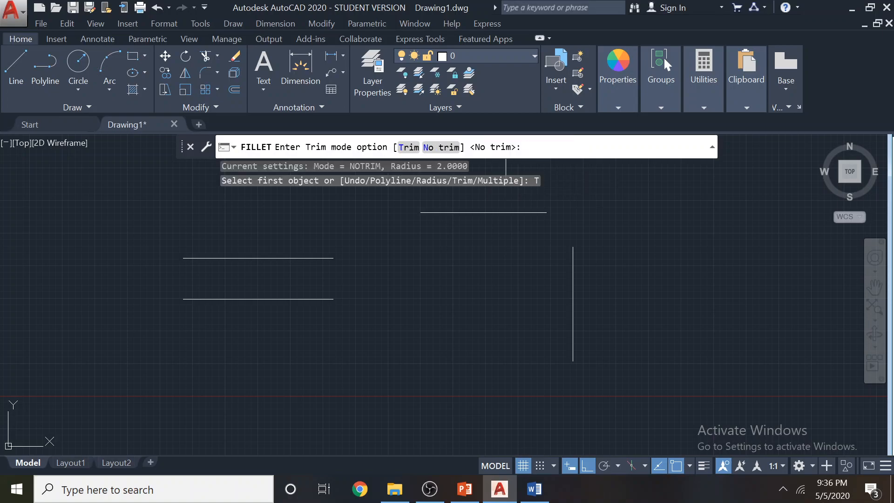
click(446, 149)
click(484, 148)
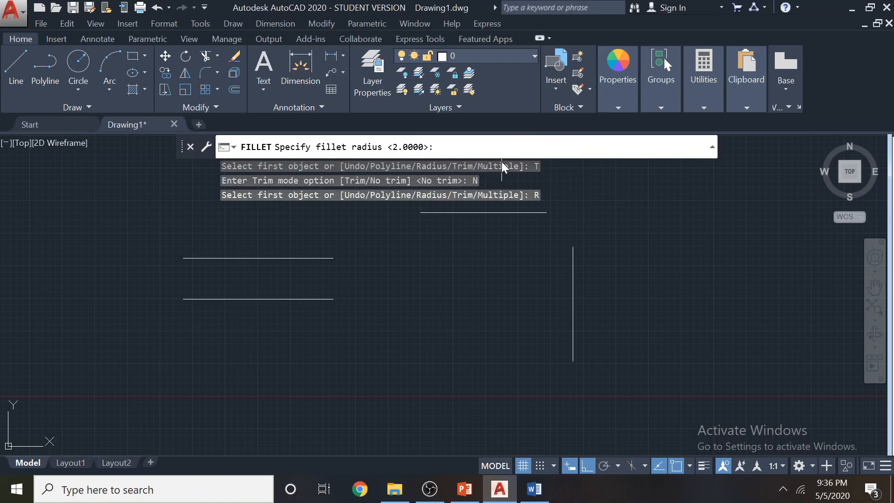
text(3)
key(Return)
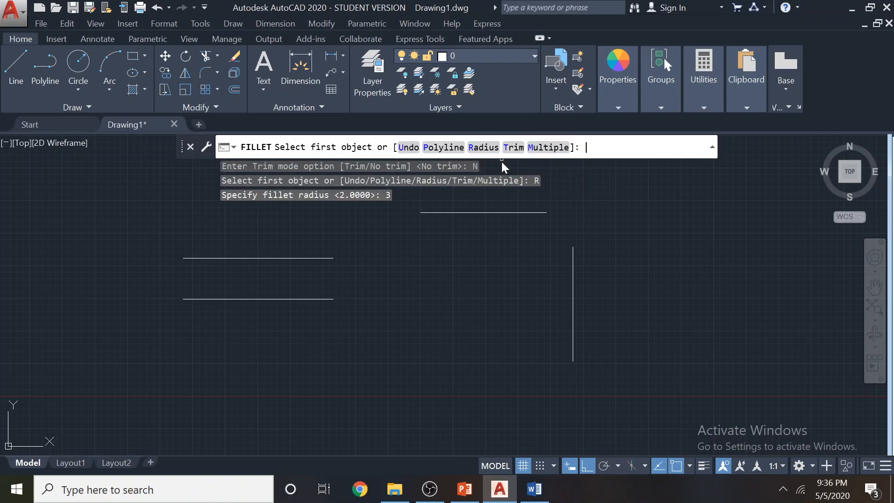
click(524, 212)
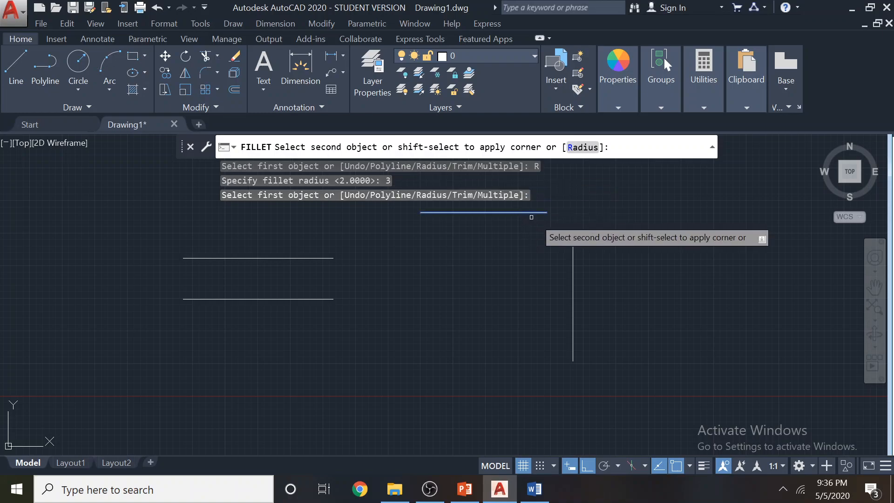
click(573, 259)
scroll(559, 217, up, 2)
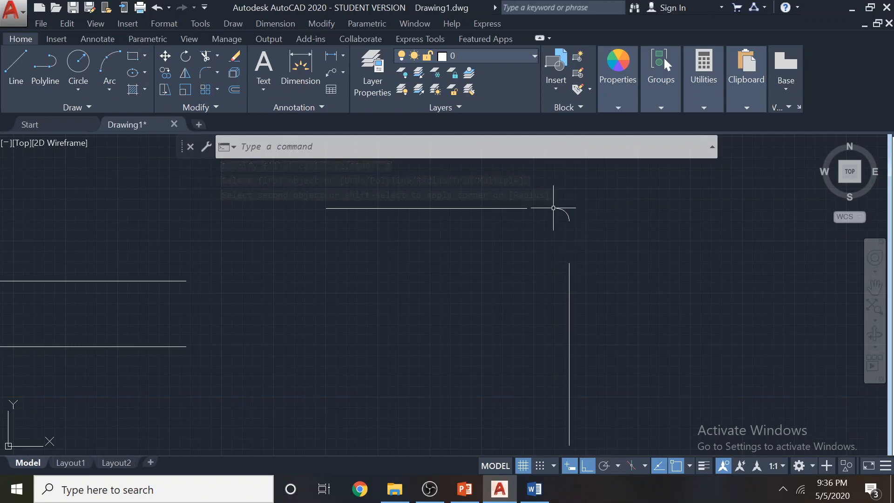
scroll(511, 252, down, 2)
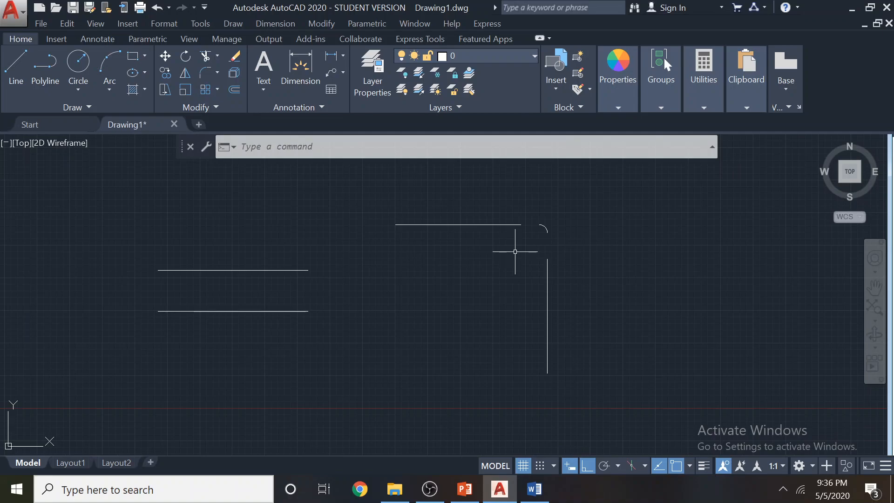
middle_drag(497, 245, 620, 203)
Switch to PowerPoint to examine Fig. 15 on the Filleting Sketches slide at 100% zoom, and return to AutoCAD
click(465, 489)
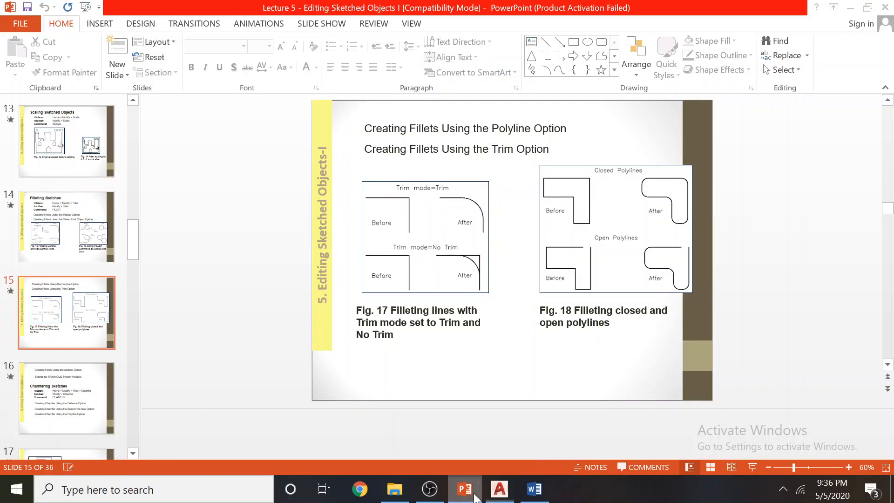
scroll(771, 290, up, 1)
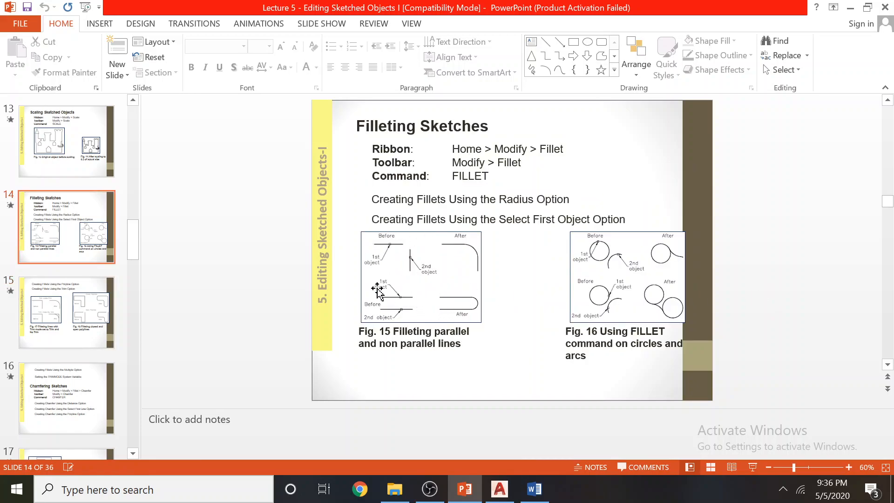
click(849, 466)
click(849, 466)
click(848, 467)
click(848, 466)
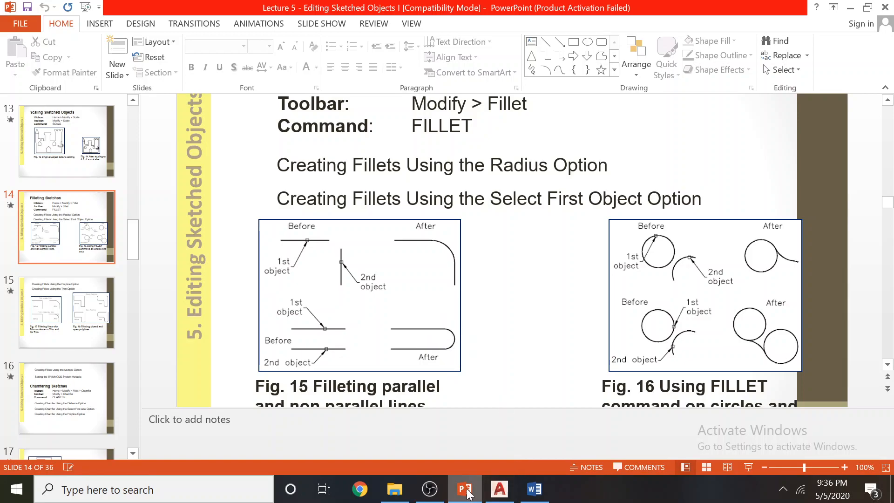
click(500, 489)
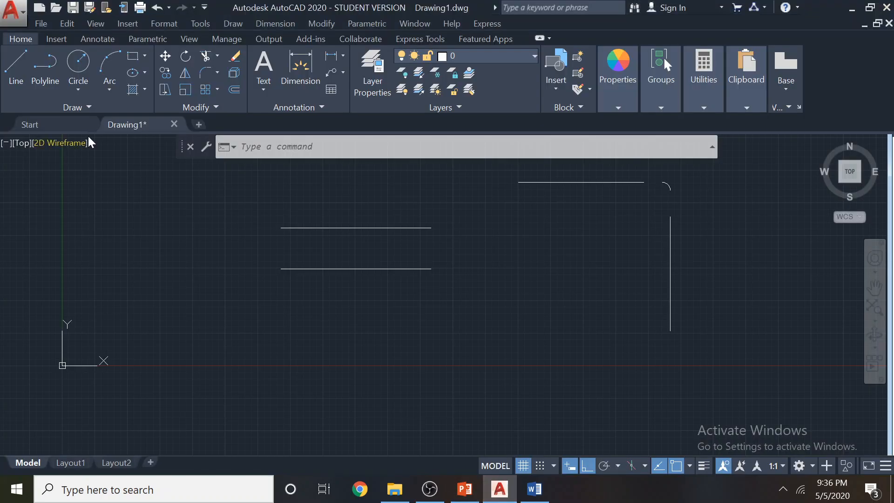
click(107, 96)
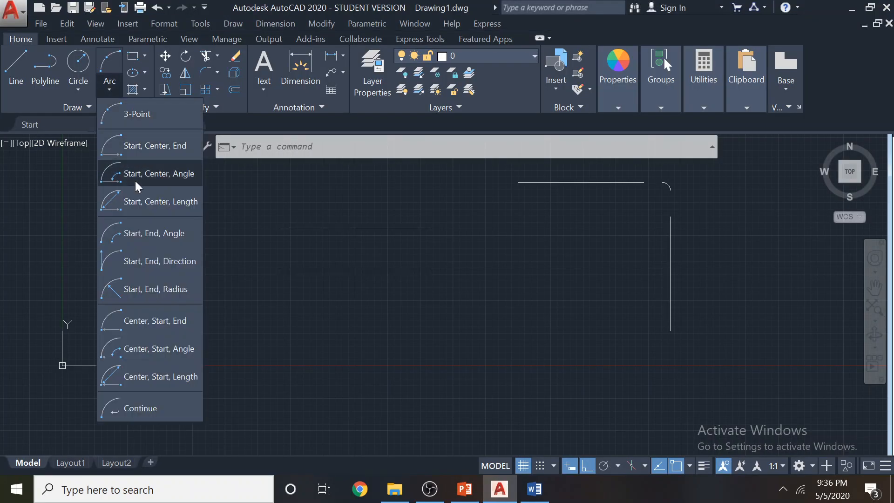
click(140, 405)
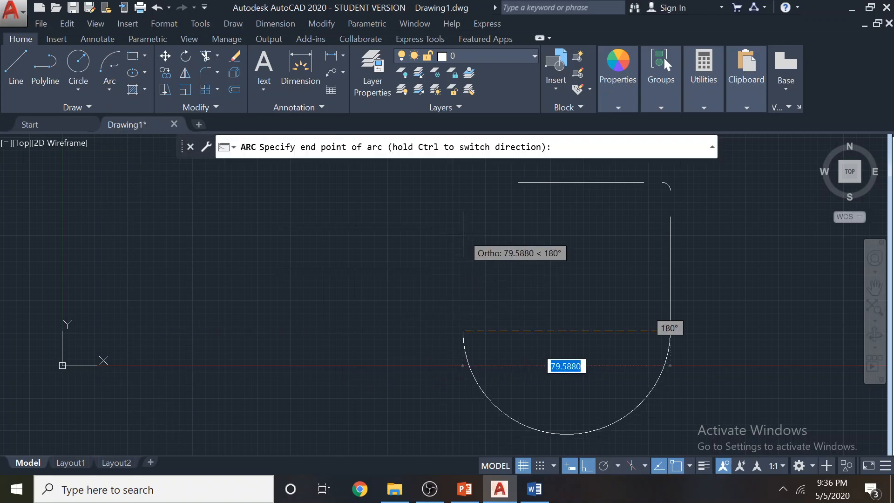
key(Escape)
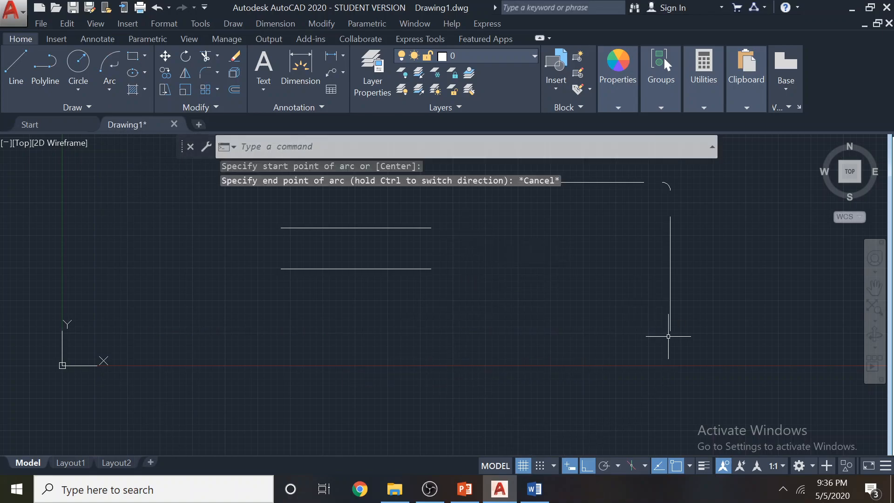
Draw a Start, End, Angle arc from the lower parallel line's right end to the upper line's right end with an included angle of 180
click(111, 93)
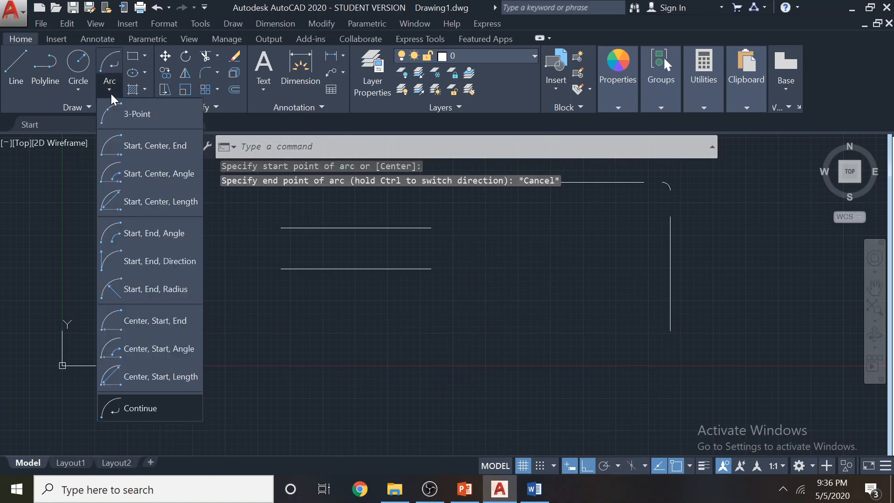
click(150, 234)
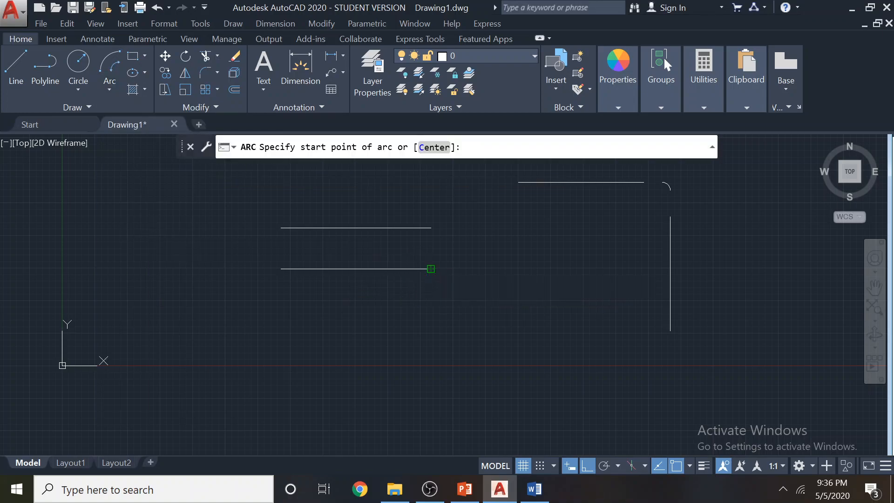
click(431, 269)
click(431, 228)
text(18)
key(Return)
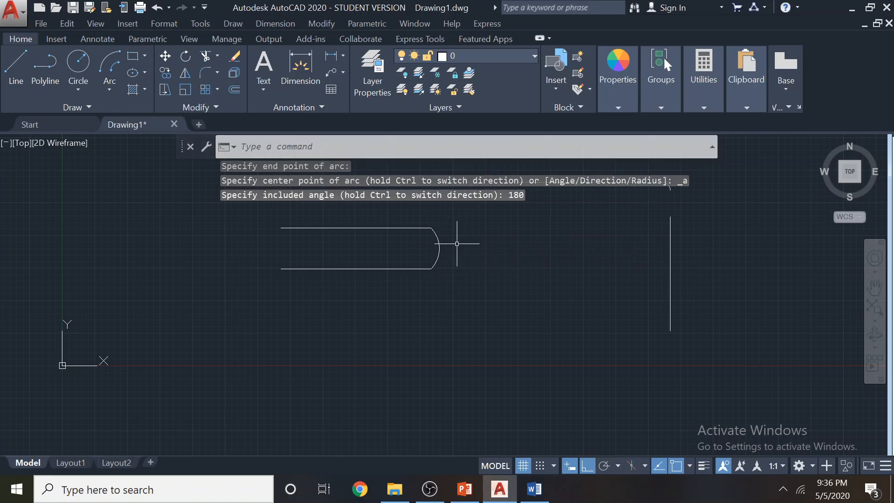
Select the arc joining the parallel lines to check its shape, and erase it
click(447, 227)
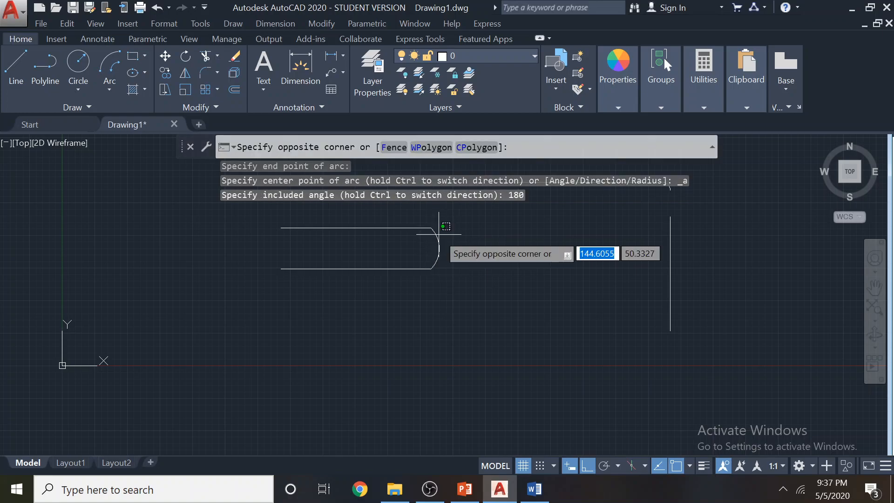
key(Escape)
click(438, 244)
mouse_move(440, 249)
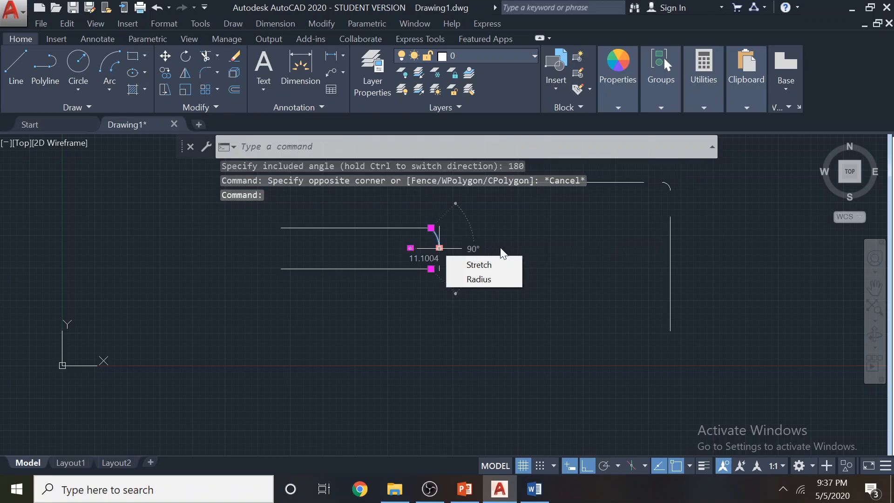
click(555, 224)
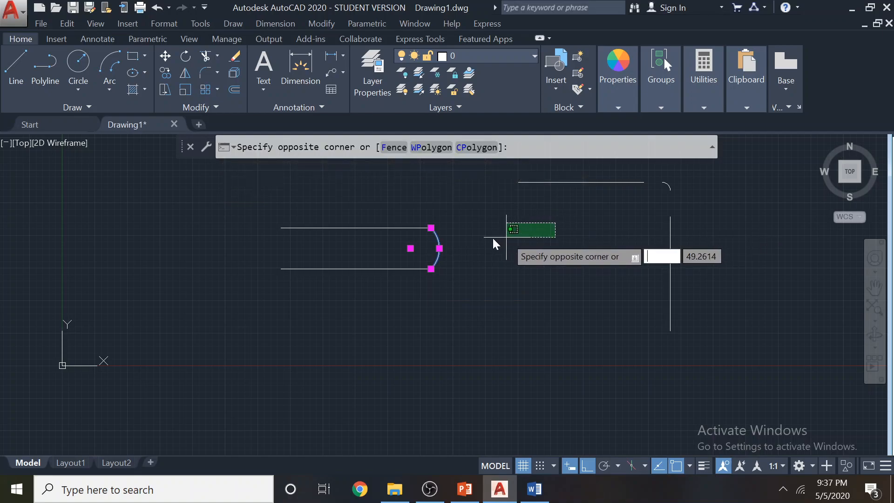
key(Escape)
key(Escape)
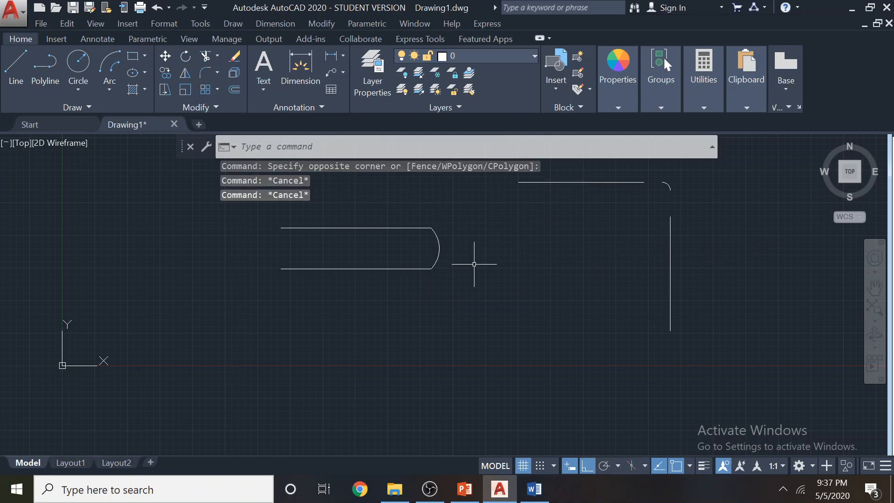
click(438, 261)
key(Delete)
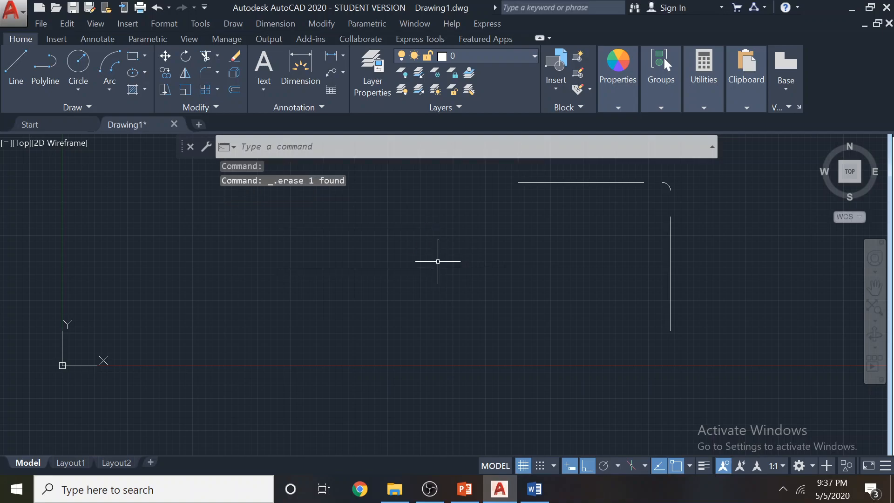
Draw a 2-Point circle whose diameter spans the right ends of the two parallel lines
click(77, 88)
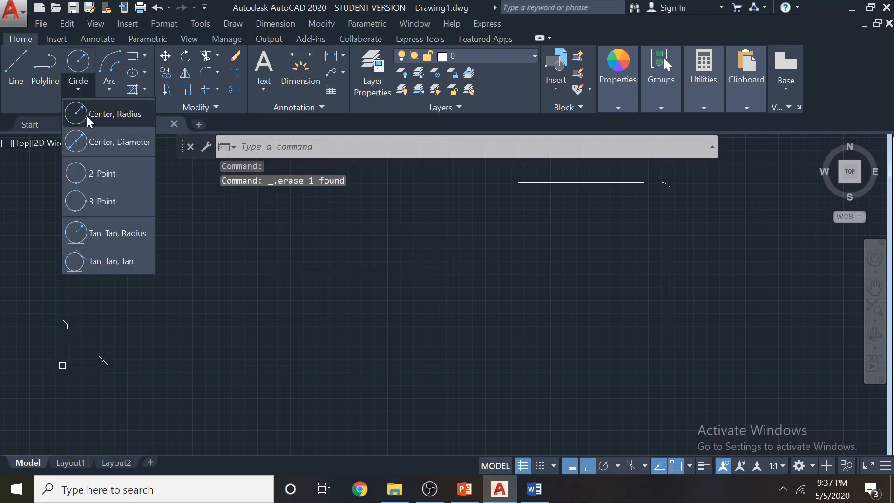
click(100, 113)
click(78, 89)
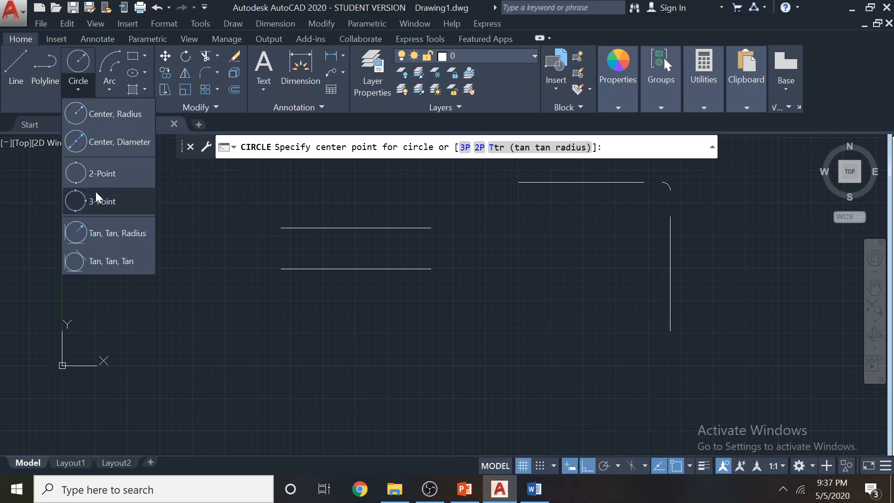
click(100, 171)
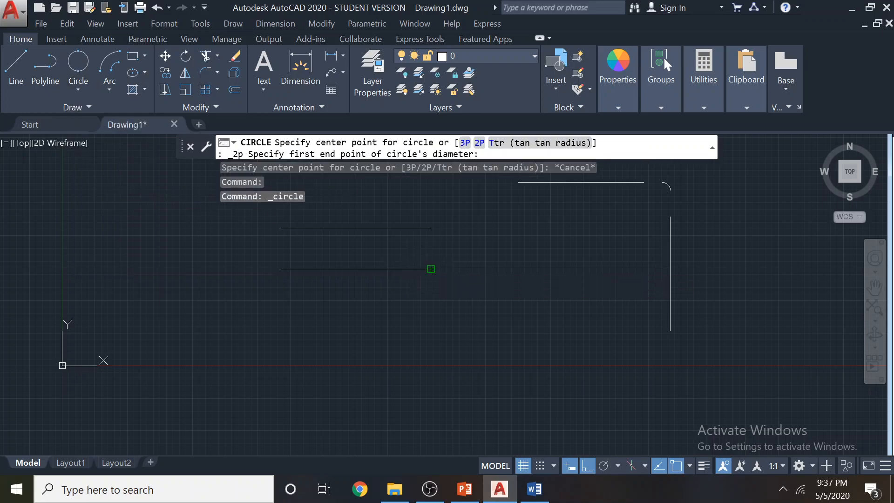
click(431, 268)
click(431, 229)
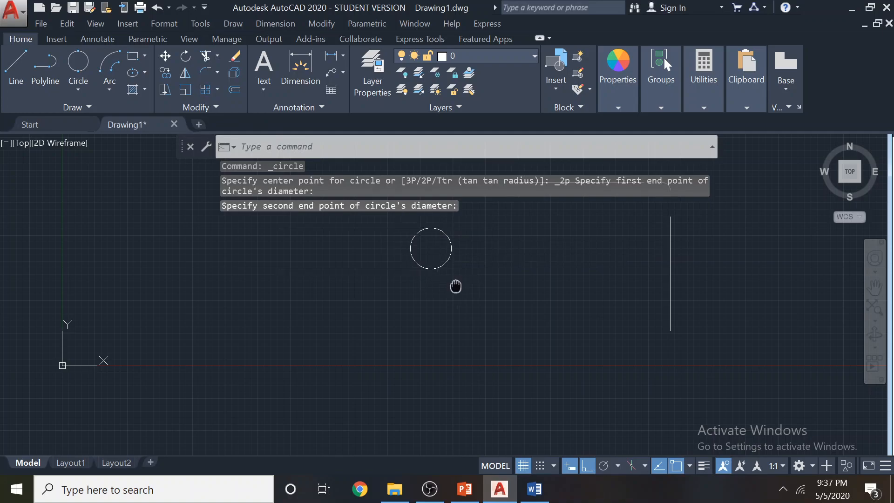
Trim away the inner half of the circle between the parallel lines, leaving a rounded end
middle_drag(457, 286, 446, 331)
click(479, 333)
click(386, 259)
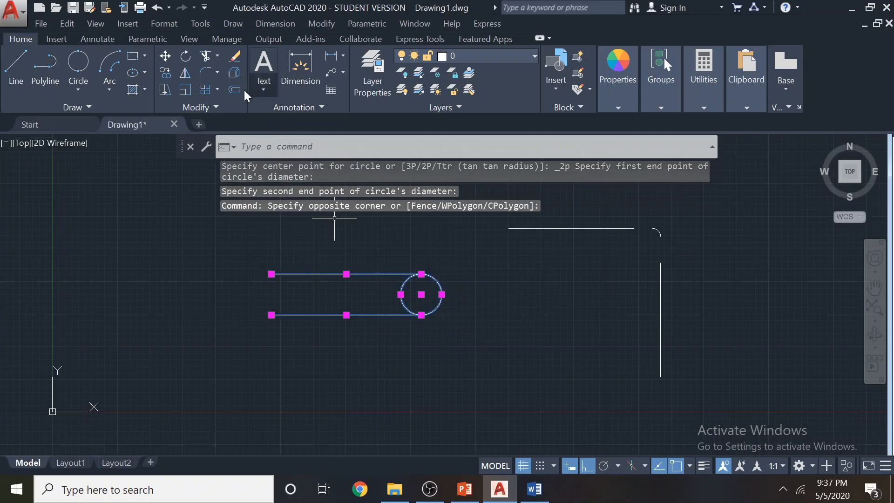
click(218, 55)
click(226, 78)
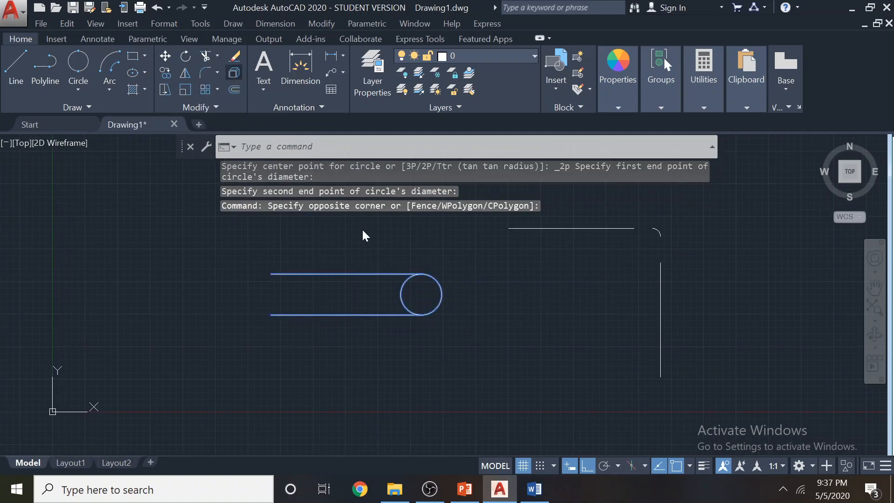
click(402, 295)
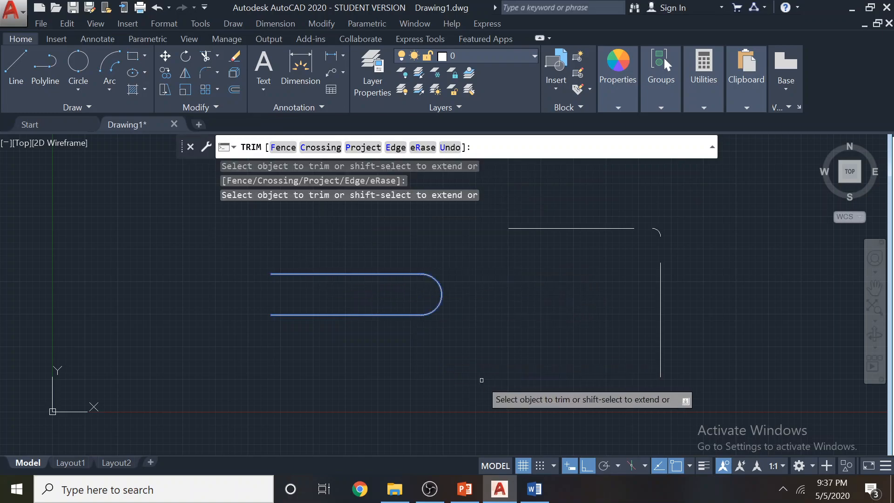
Undo the trim and the 2-Point circle at the right ends of the parallel lines
key(ctrl+z)
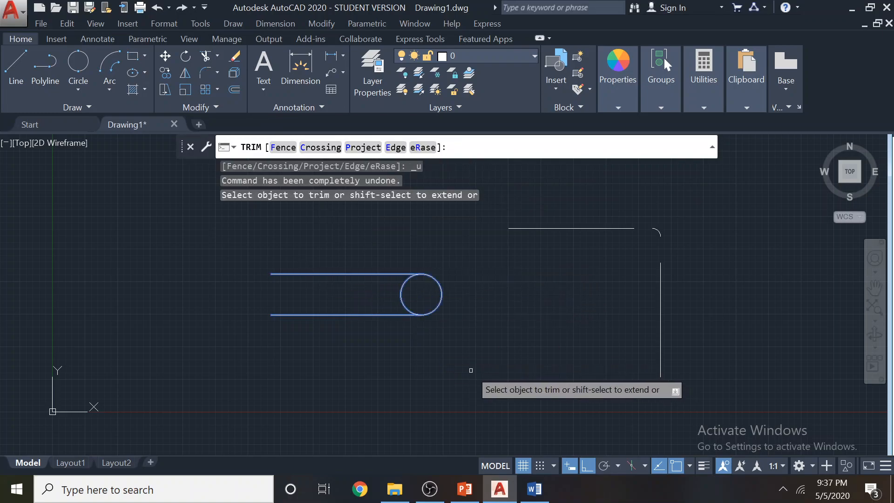
key(Escape)
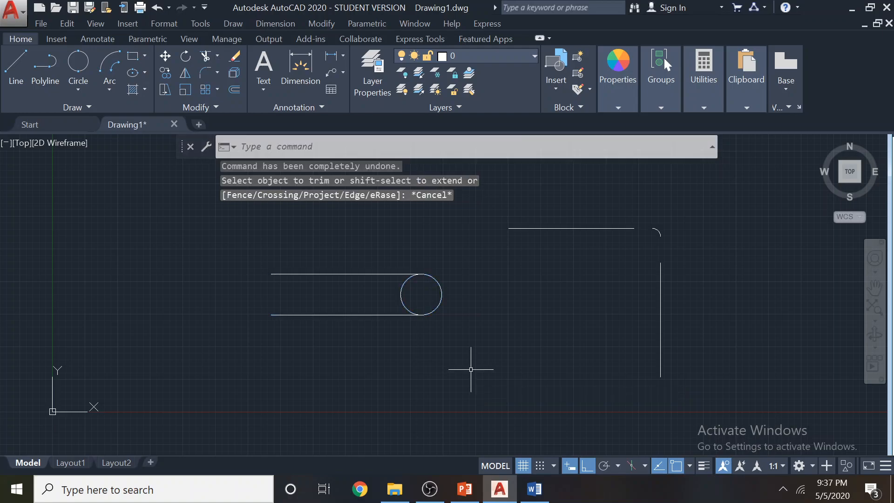
text(zzz)
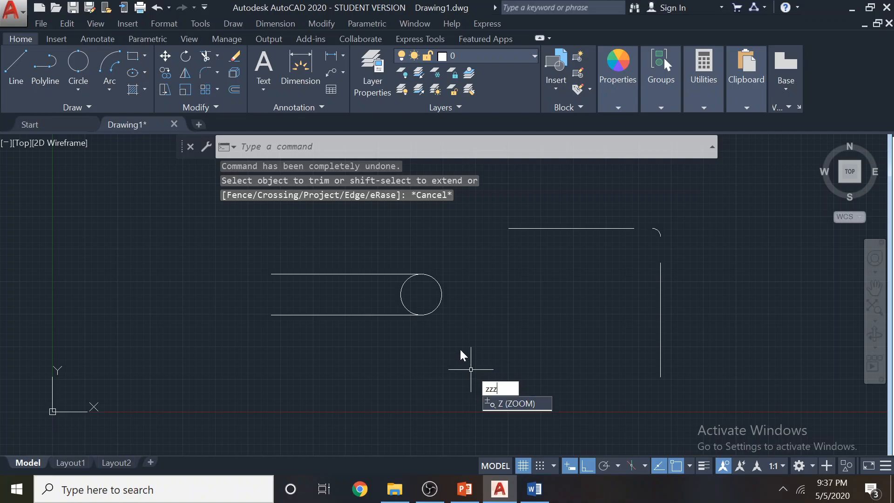
key(Escape)
key(Escape)
key(Escape)
key(ctrl+z)
key(ctrl+z)
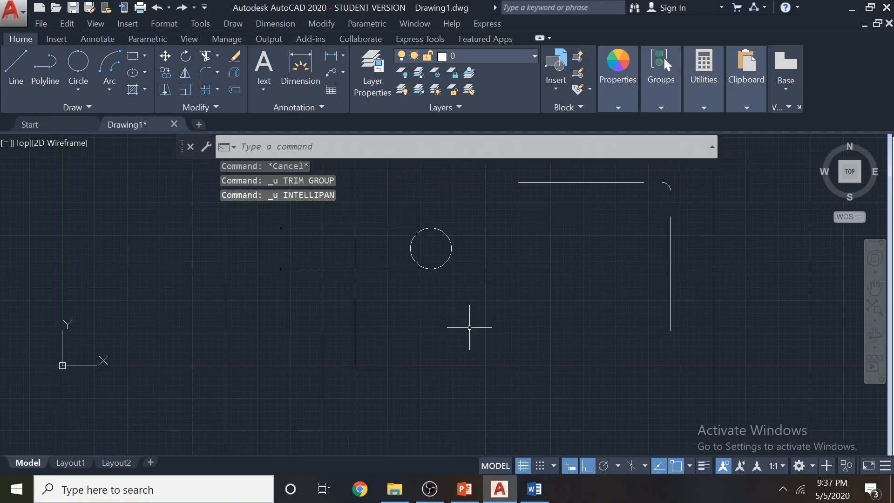
key(ctrl+z)
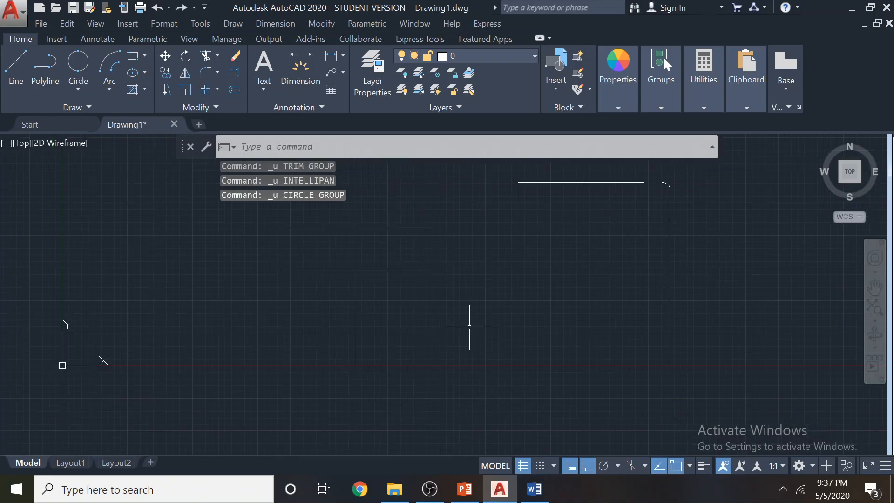
Fillet the right ends of the two parallel lines to join them with a semicircle
click(216, 74)
click(224, 100)
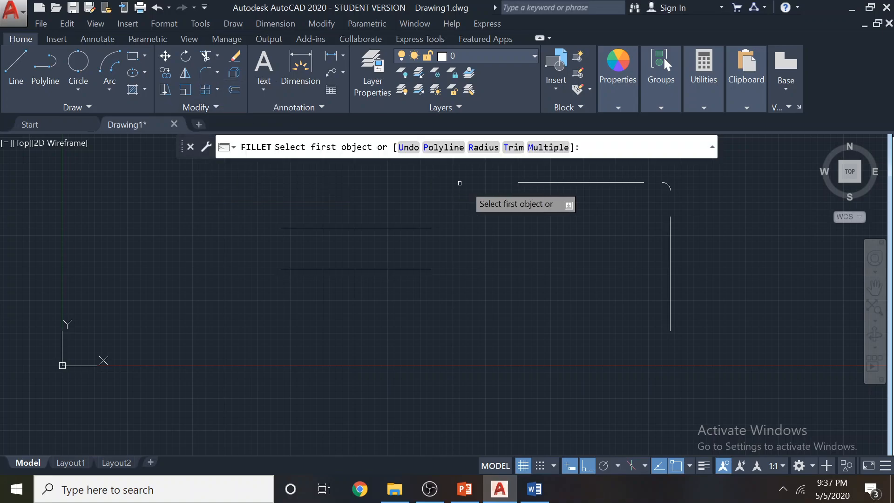
click(410, 227)
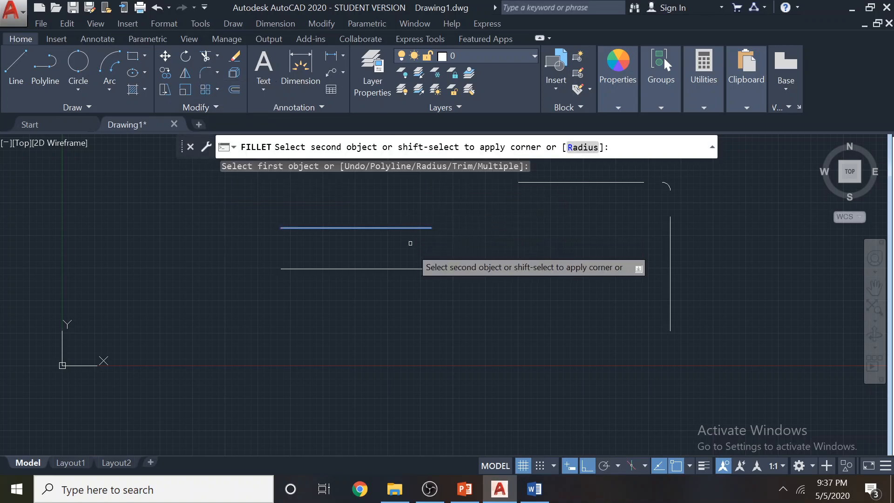
click(418, 269)
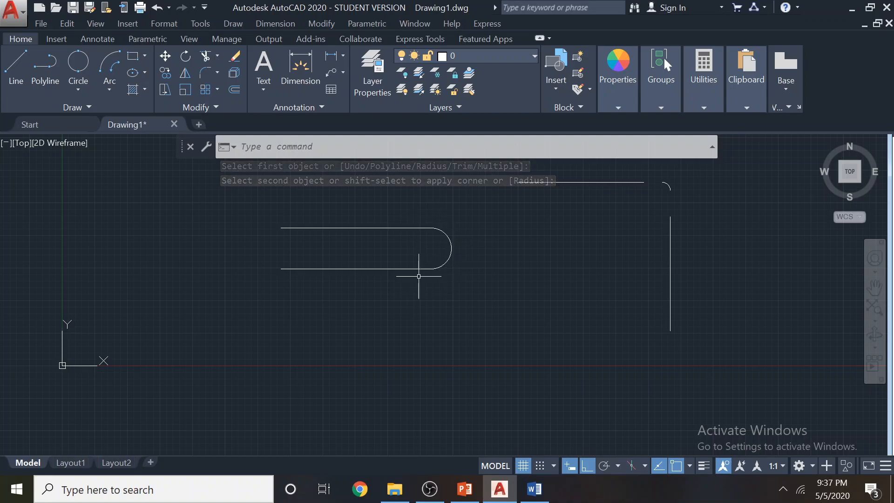
Fillet the left ends of the two parallel lines to close the slot shape
click(217, 73)
click(232, 96)
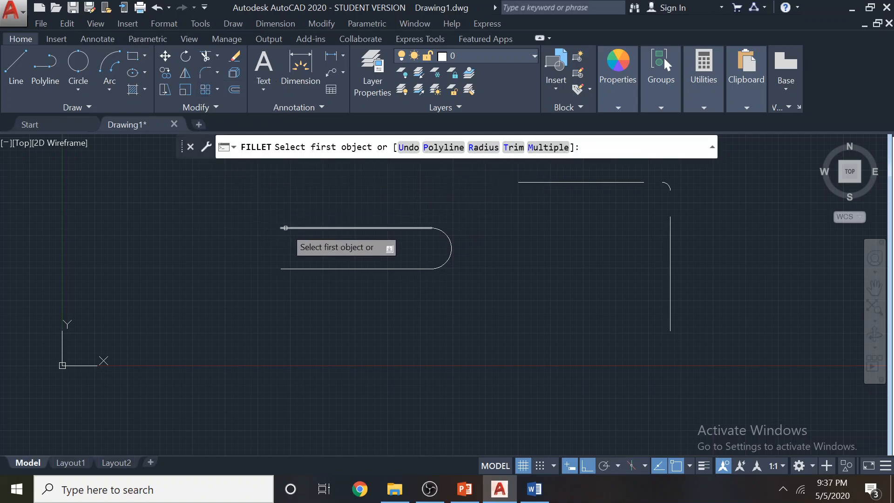
click(282, 229)
click(287, 268)
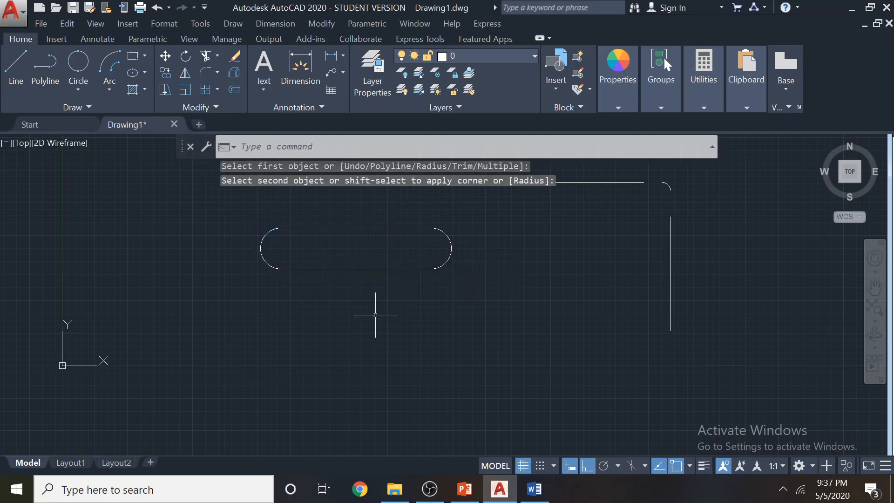
Switch to PowerPoint to examine Fig. 15 and Fig. 16 on the Filleting Sketches slide at 120% zoom, and return to AutoCAD
scroll(445, 310, down, 2)
mouse_move(495, 295)
middle_down()
mouse_move(363, 304)
mouse_move(263, 269)
middle_up()
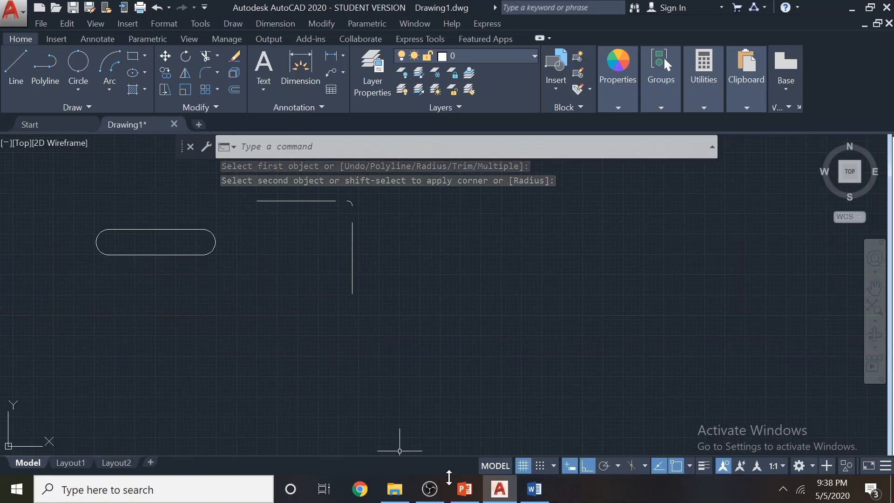
click(465, 489)
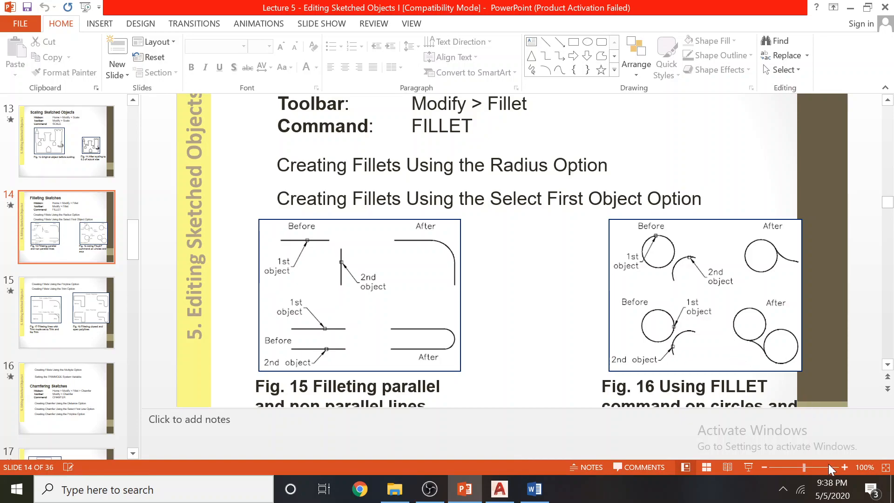
click(844, 465)
click(844, 465)
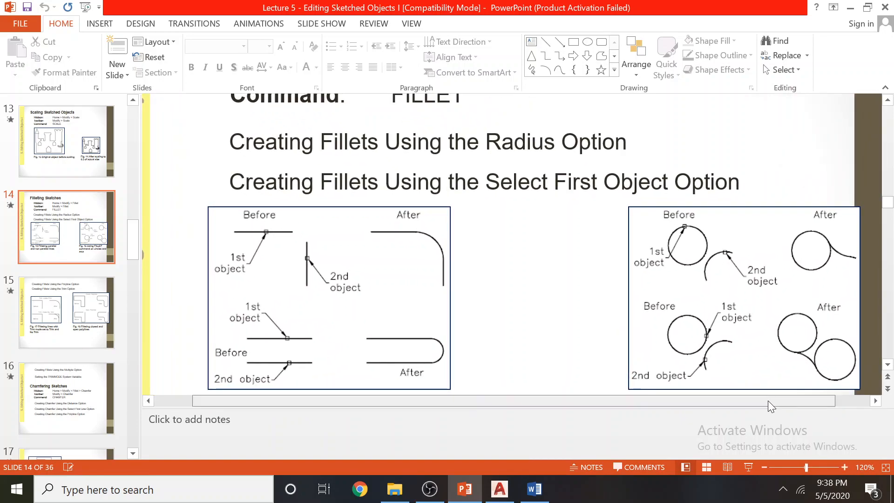
scroll(800, 328, down, 1)
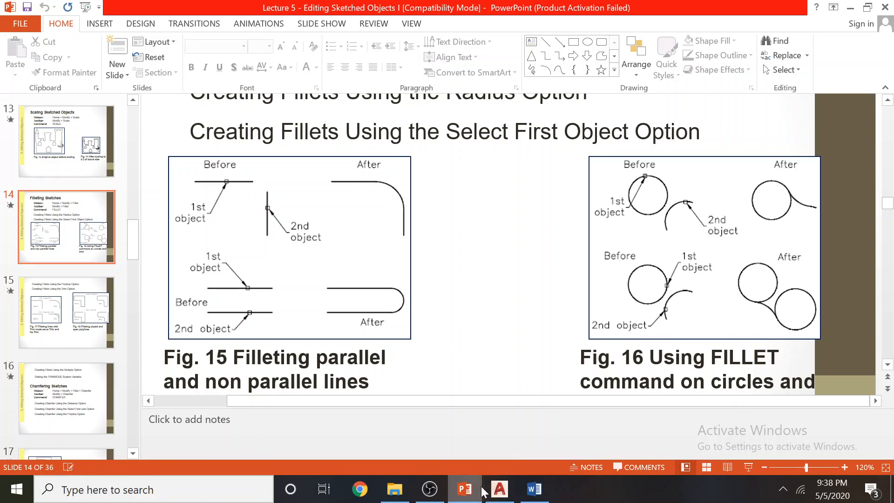
click(464, 494)
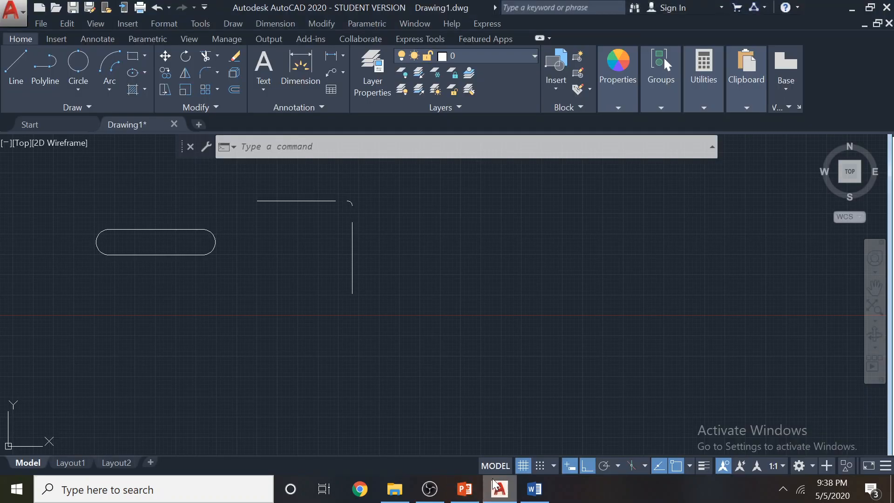
Draw a Center, Radius circle about 48 in radius right of the perpendicular lines, and a separate one about 28 in radius close to its right
click(78, 90)
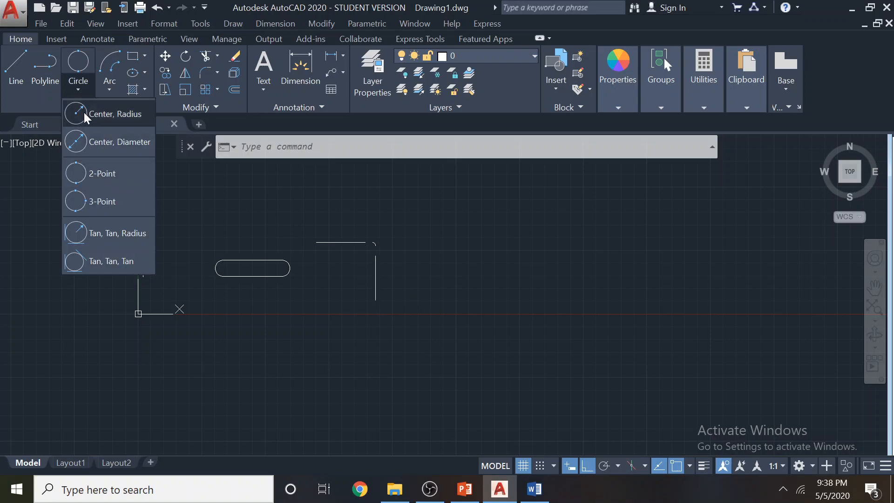
click(82, 113)
click(481, 255)
click(523, 281)
right_click(611, 290)
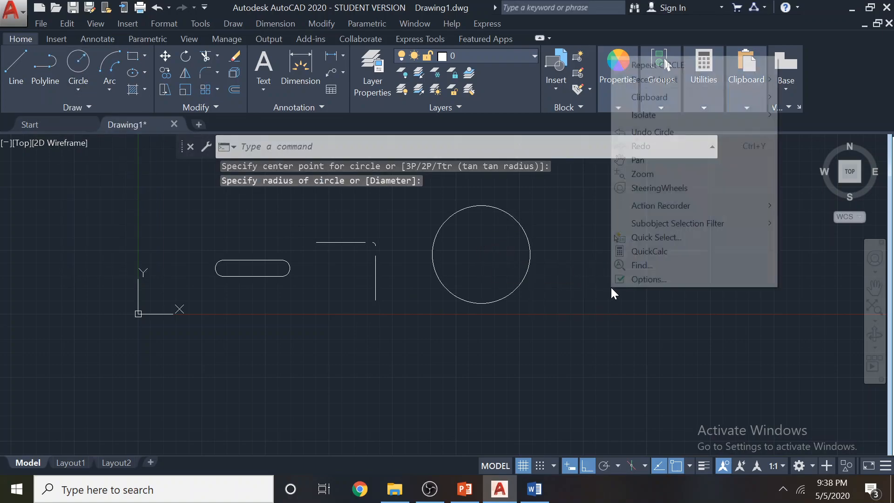
click(671, 64)
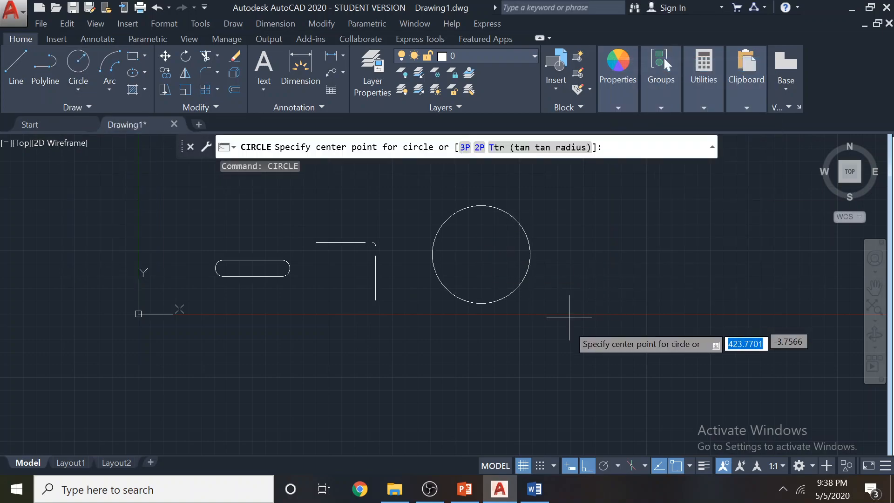
click(566, 269)
click(591, 297)
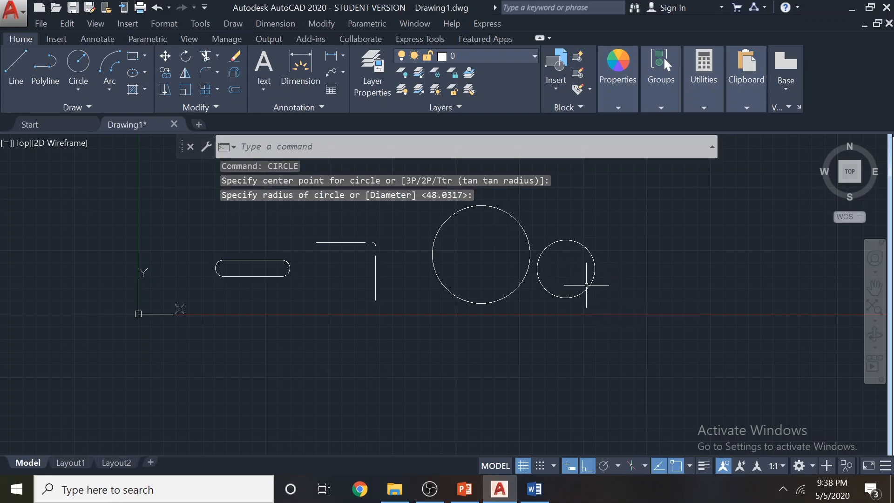
Draw a Tan, Tan, Radius circle of radius 15 tangent to the upper facing sides of the large and small circles
scroll(538, 217, up, 2)
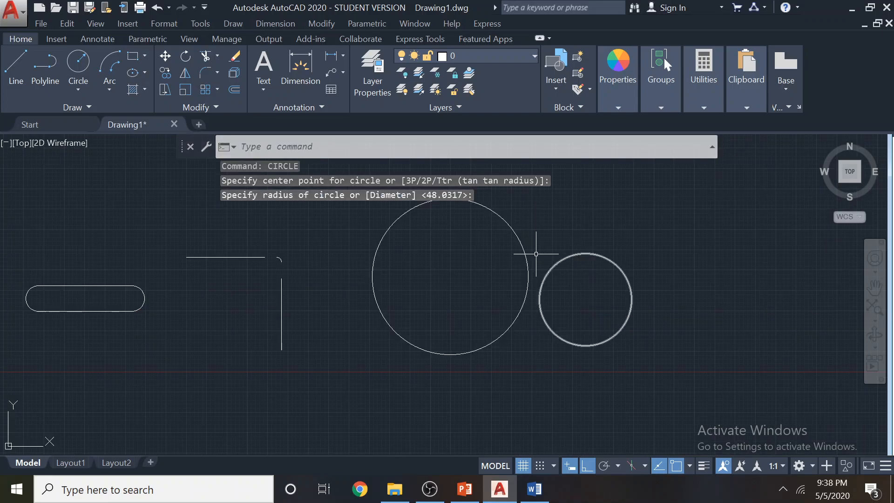
middle_drag(584, 228, 528, 253)
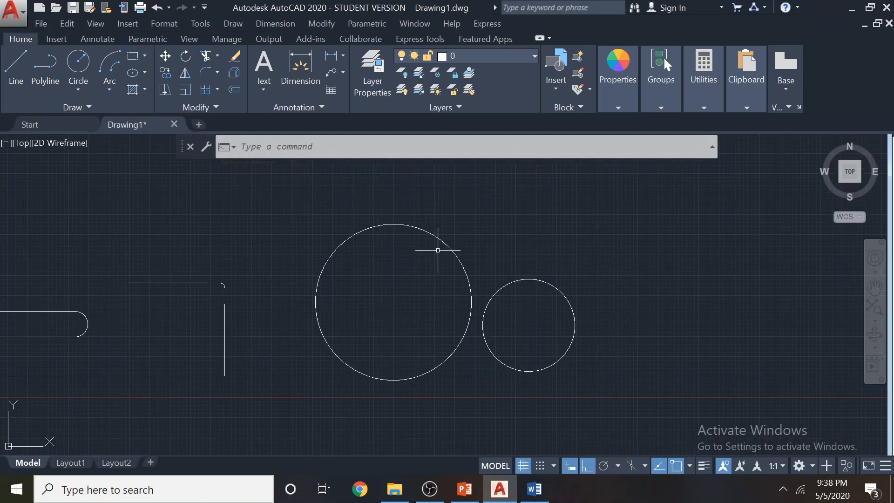
click(84, 88)
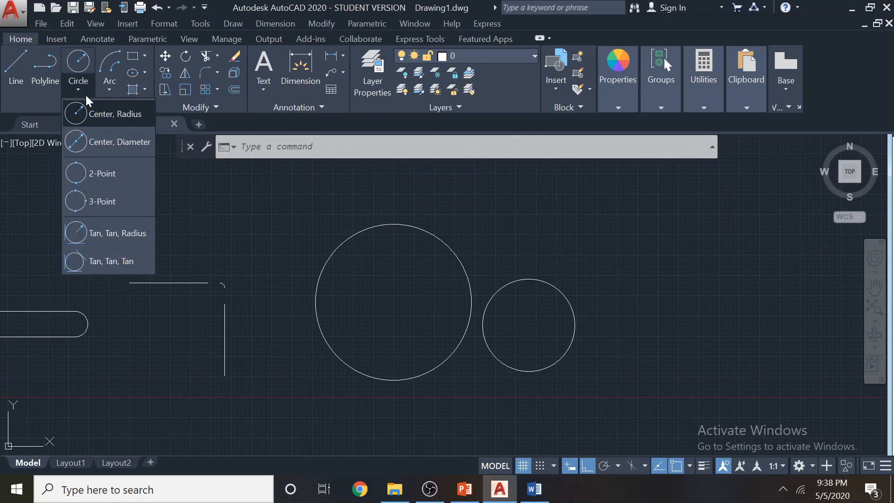
click(122, 236)
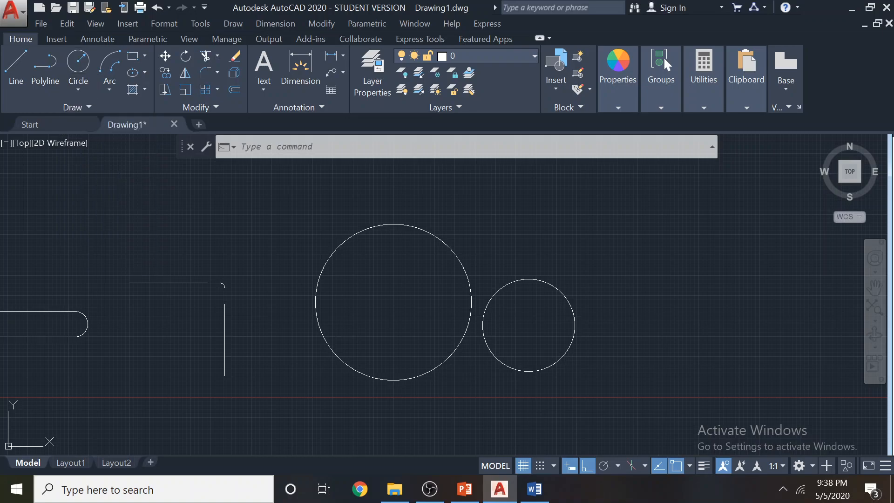
click(458, 257)
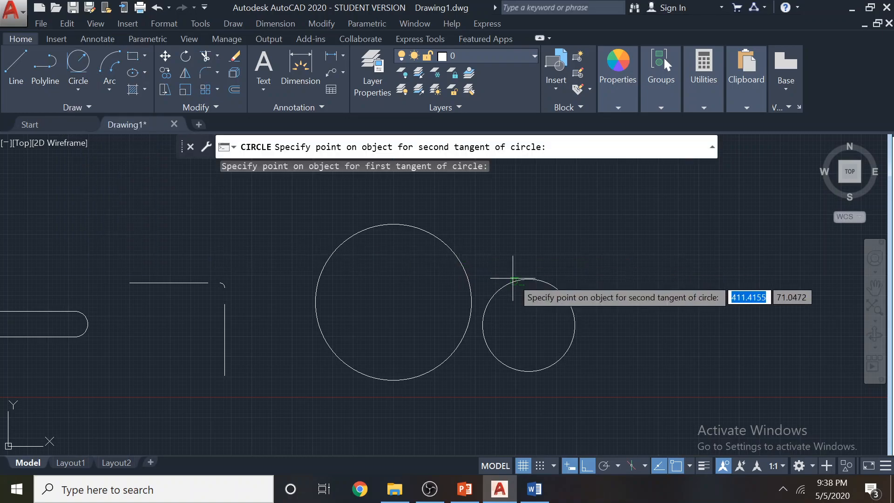
click(516, 281)
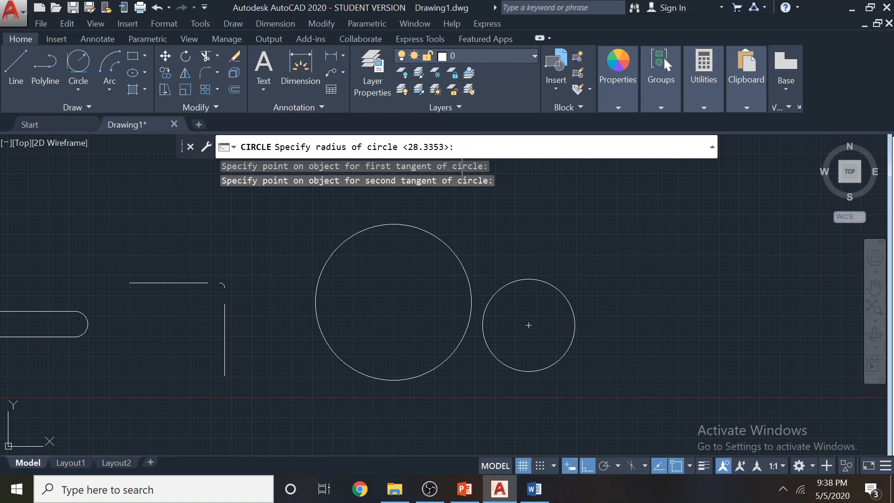
key(Return)
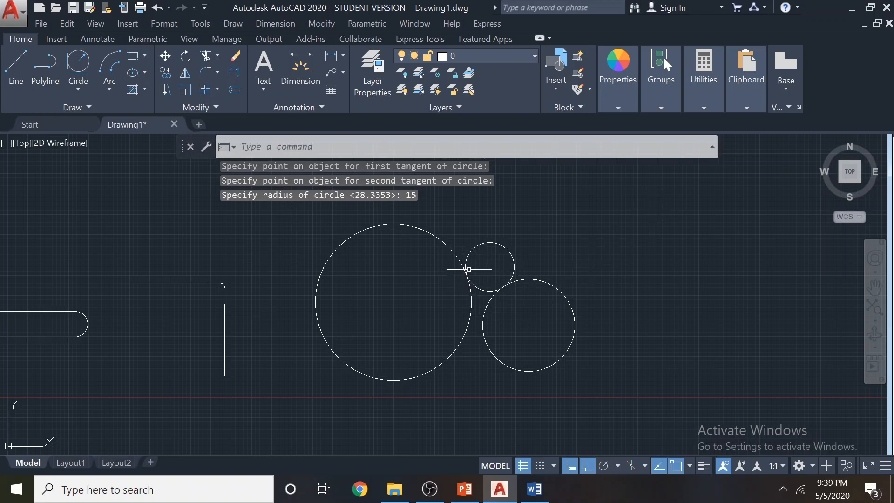
Trim the radius-15 circle against the two larger circles, removing its upper part and keeping the lower arc that bridges them
click(508, 253)
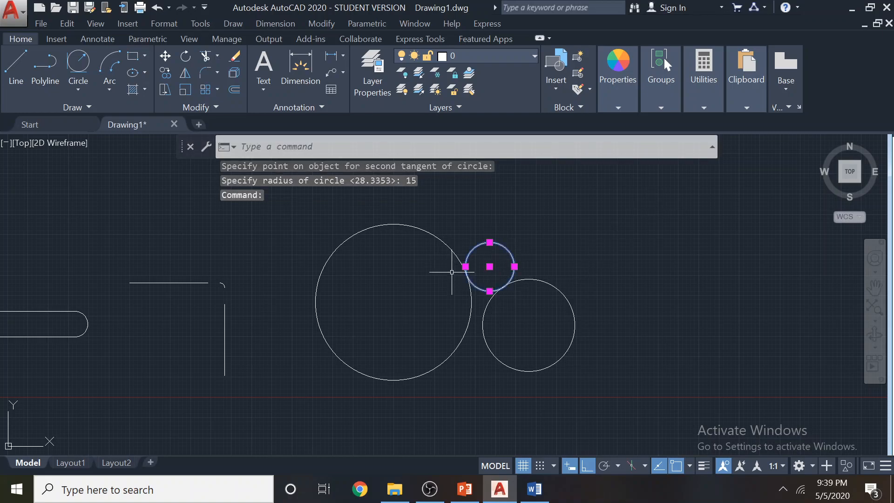
scroll(494, 294, up, 2)
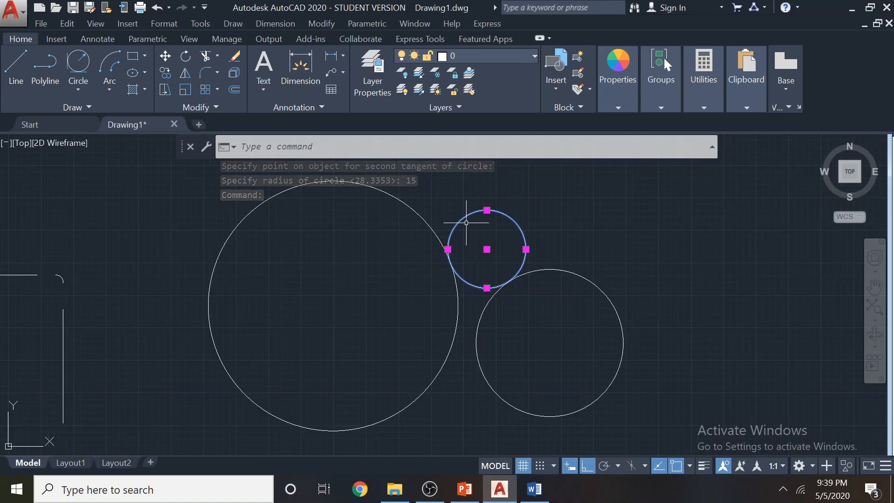
scroll(545, 246, down, 2)
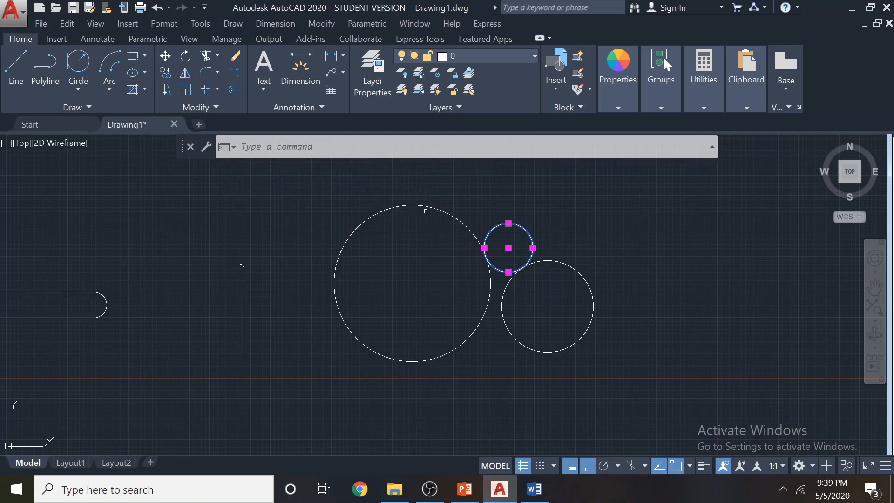
click(302, 193)
click(650, 381)
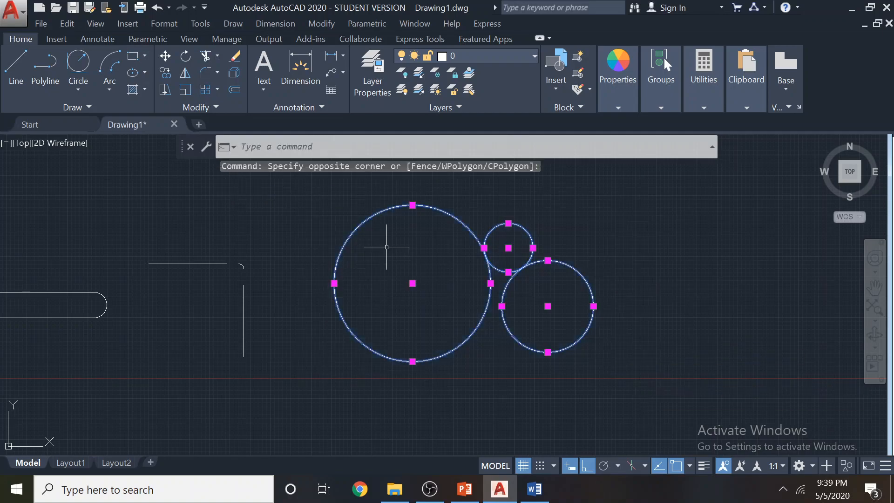
click(218, 57)
click(218, 83)
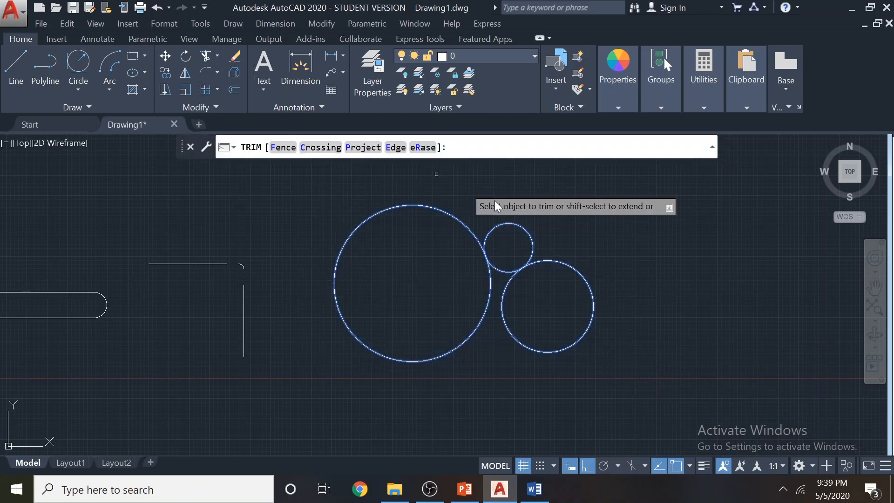
click(491, 227)
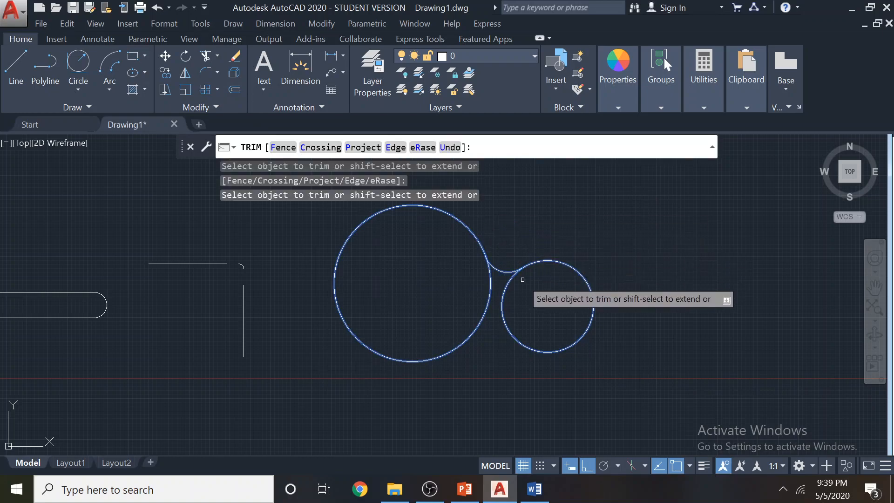
Fillet the large and small circles with radius 15 between their lower facing sides
key(Escape)
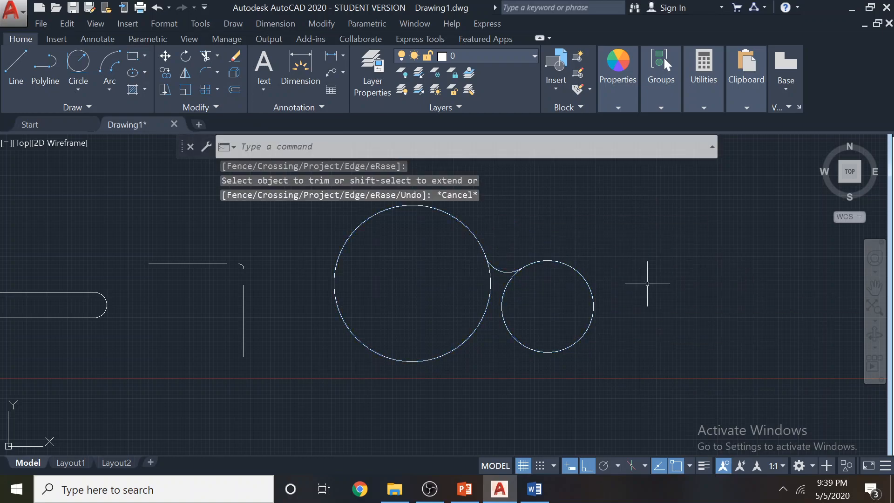
middle_drag(637, 285, 602, 239)
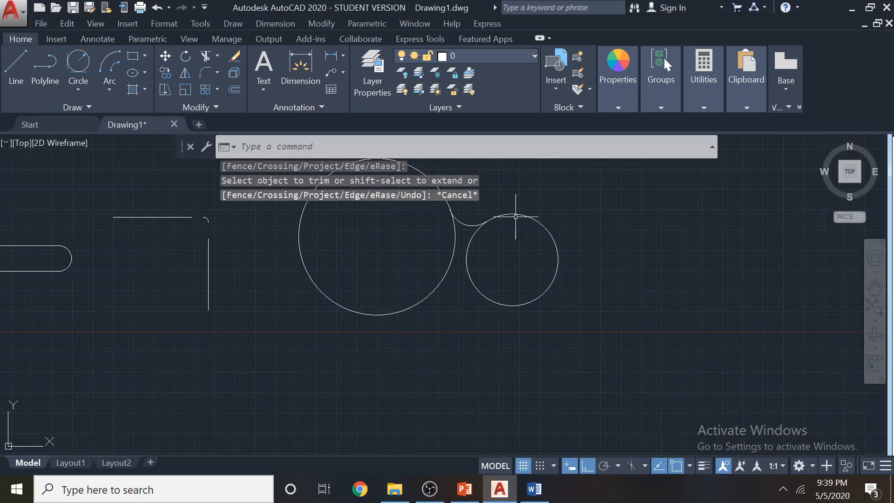
click(216, 71)
click(223, 93)
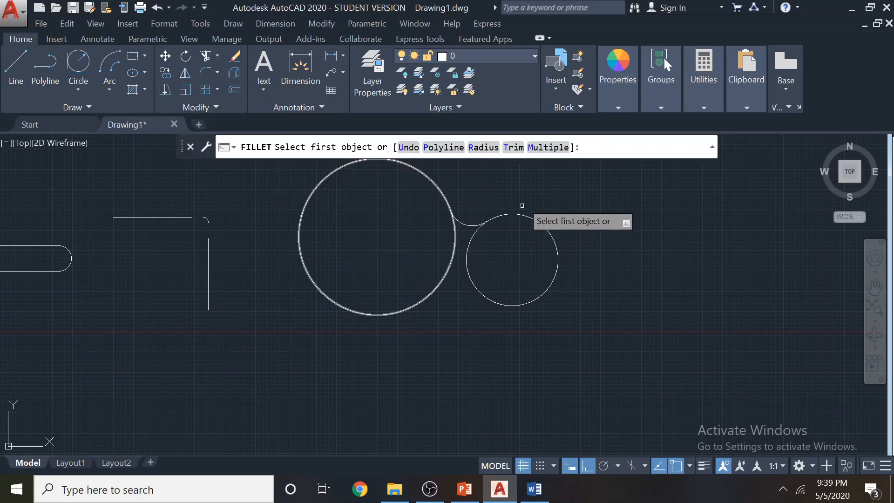
click(485, 147)
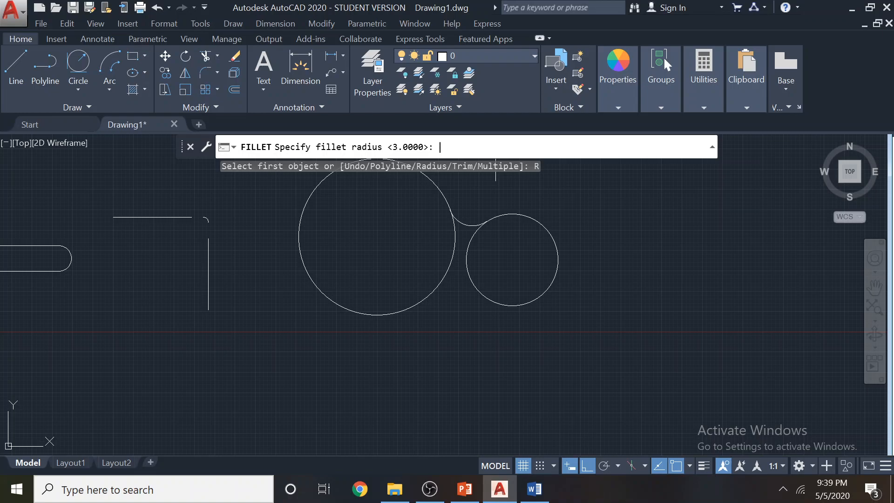
key(Return)
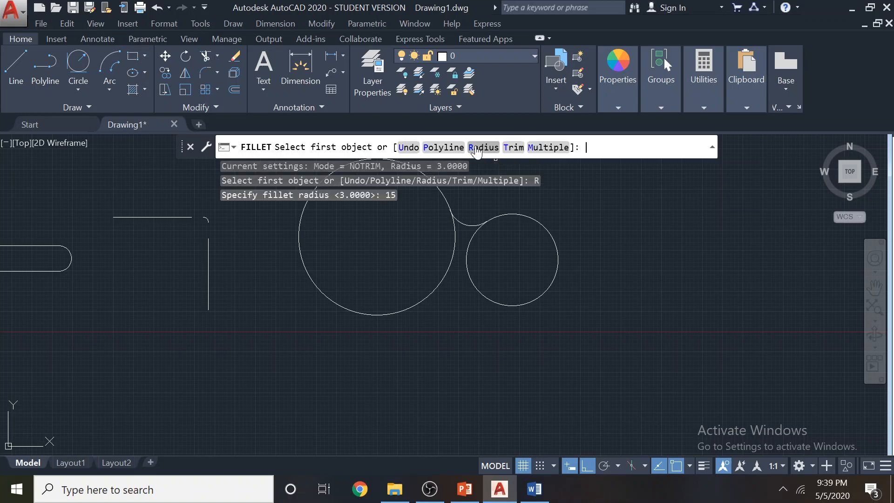
click(434, 295)
click(497, 305)
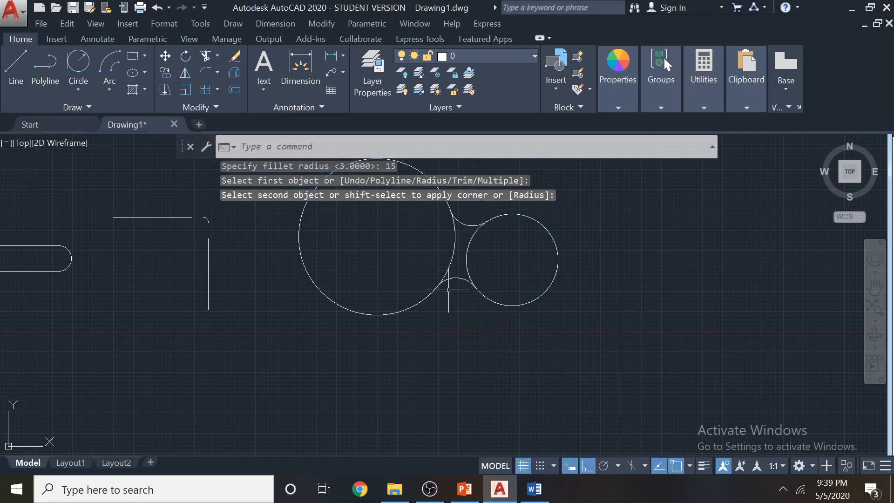
middle_drag(421, 319, 404, 367)
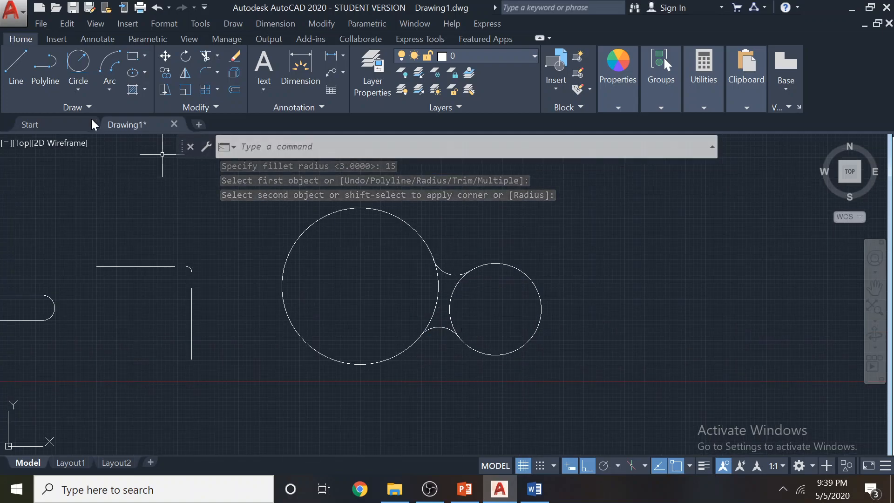
click(77, 90)
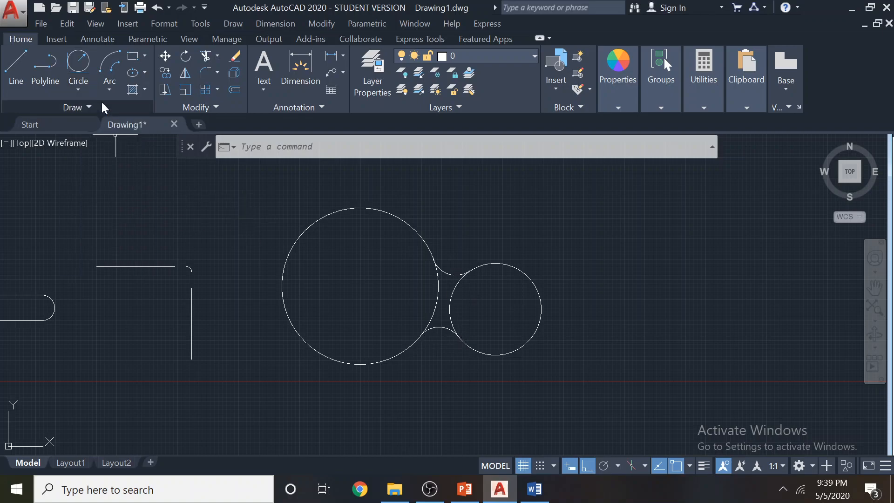
click(108, 91)
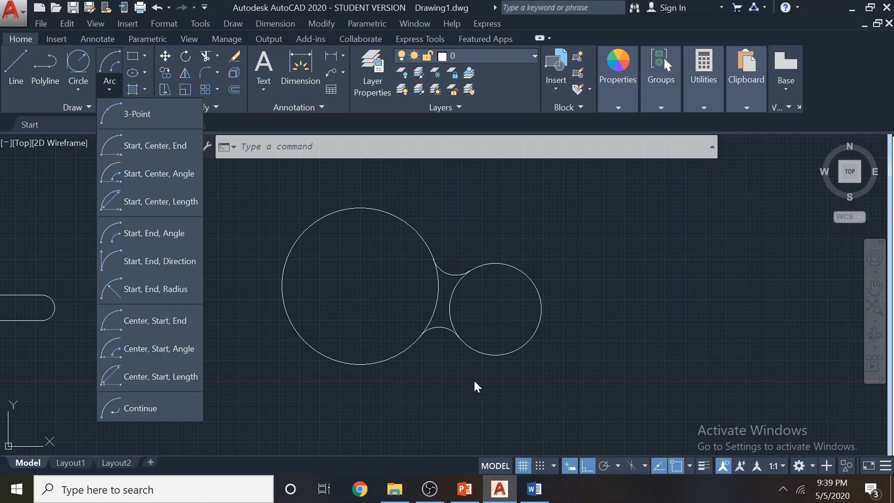
Switch to PowerPoint, zoom out to 80%, and examine Fig. 17 and Fig. 18 on the slide about fillet Trim and Polyline options
click(464, 489)
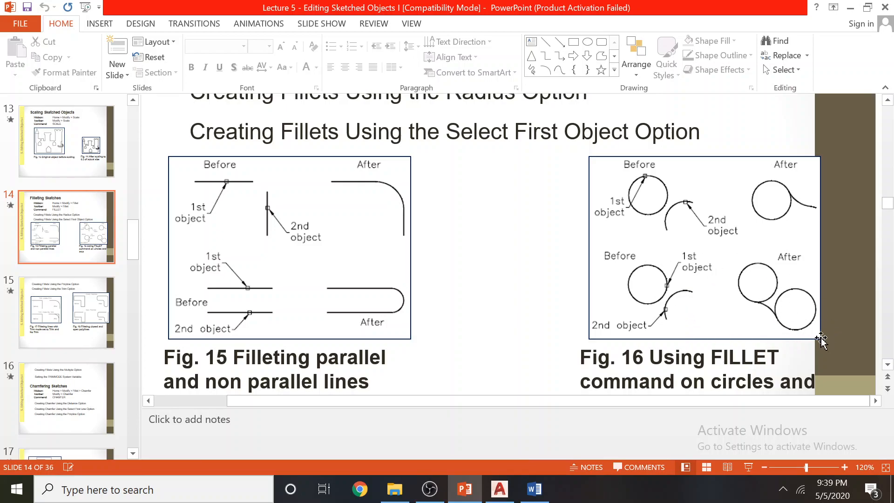
click(765, 467)
click(765, 466)
click(765, 467)
click(765, 467)
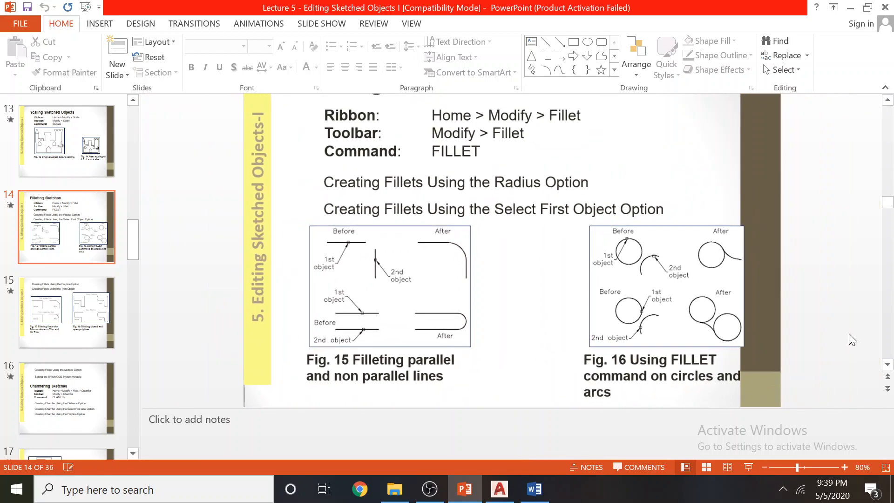
scroll(854, 335, down, 3)
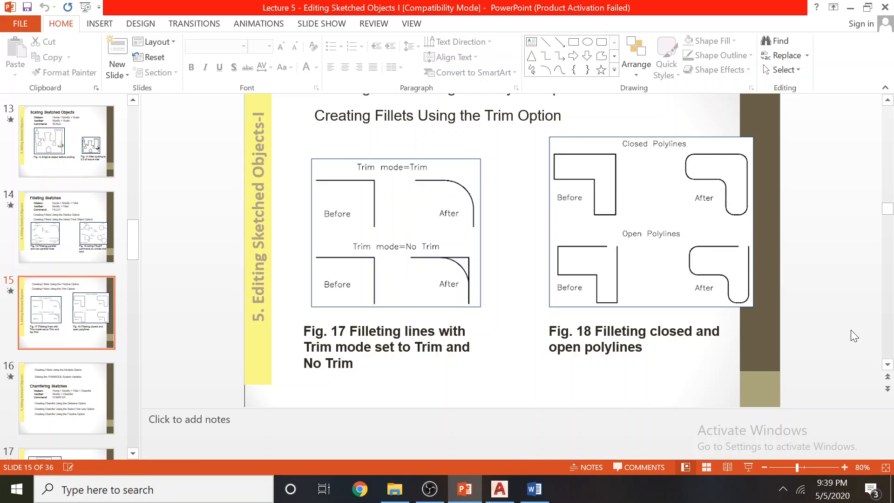
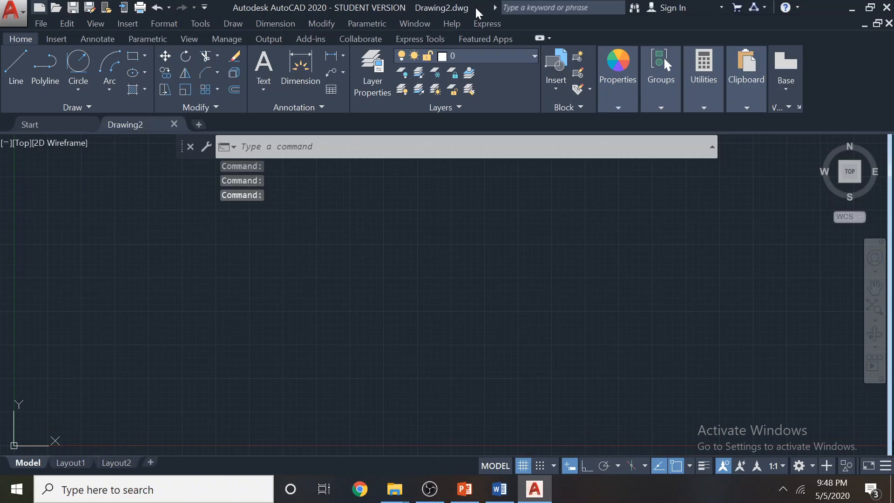
Tile the AutoCAD window beside the Word exercise and create two layers named Cts and Cen
drag(472, 13, 1, 22)
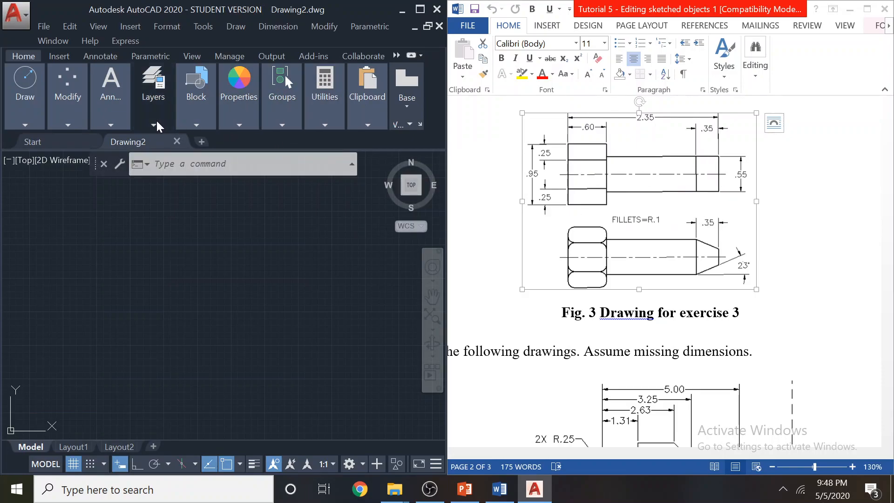
click(155, 124)
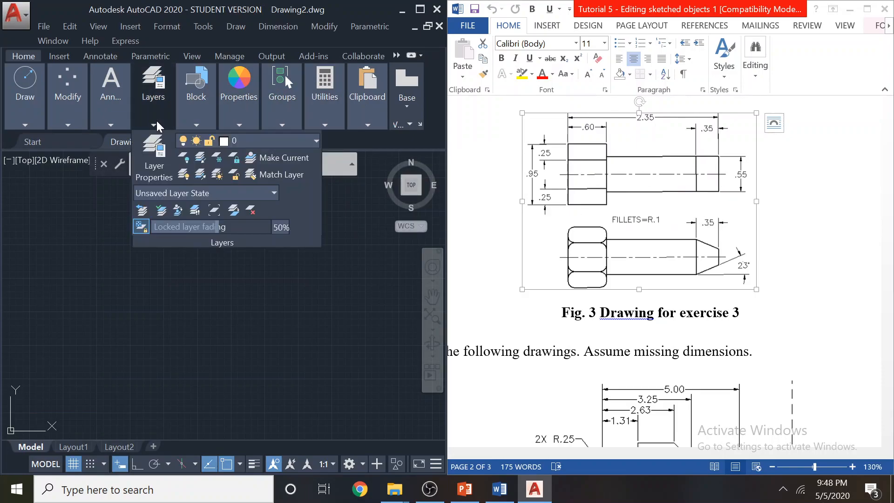
click(155, 166)
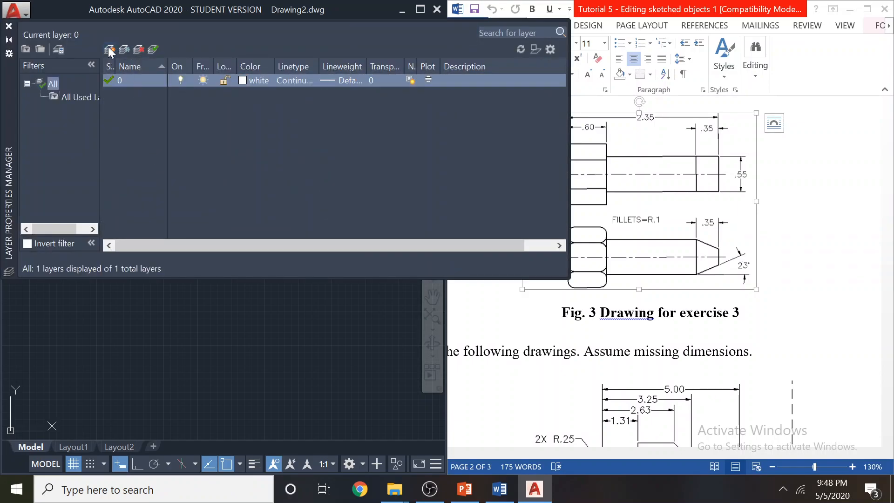
click(109, 50)
text(Cts)
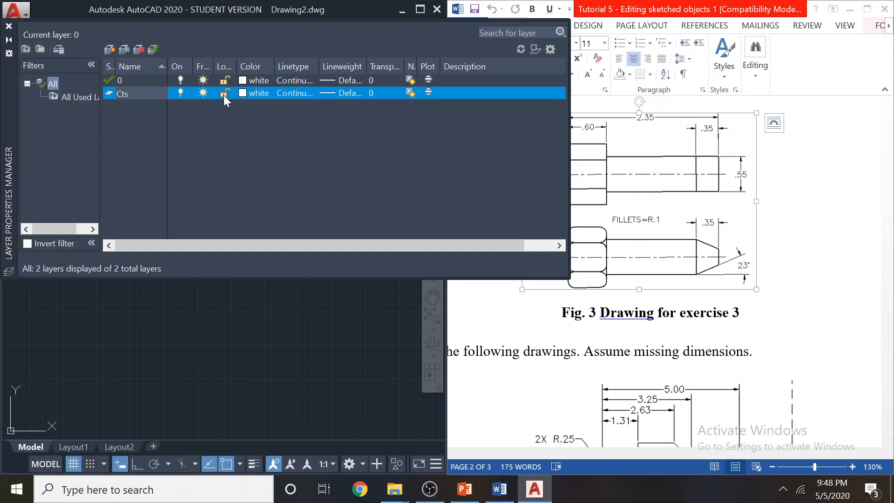
click(110, 49)
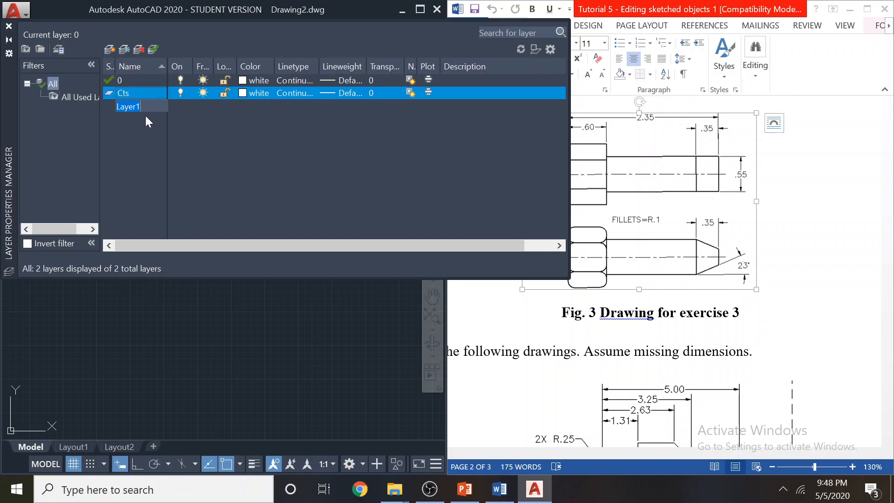
text(Cen)
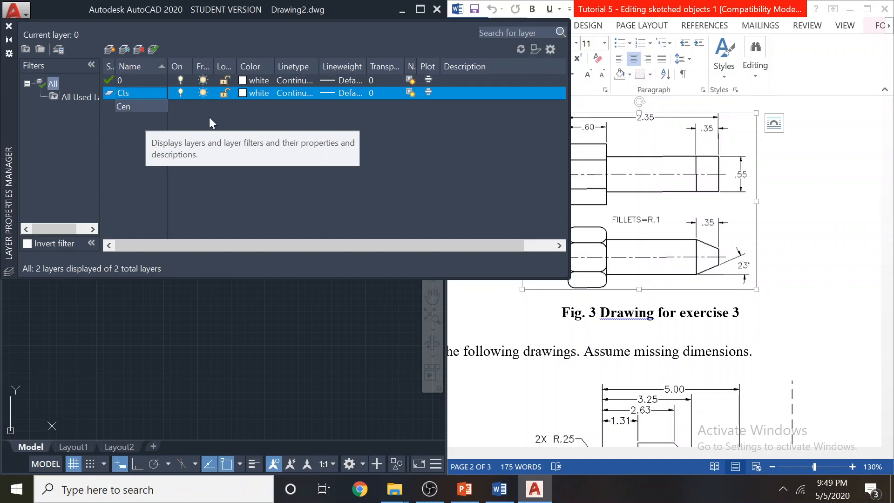
key(Return)
Set the color of the Cts layer to green
click(258, 105)
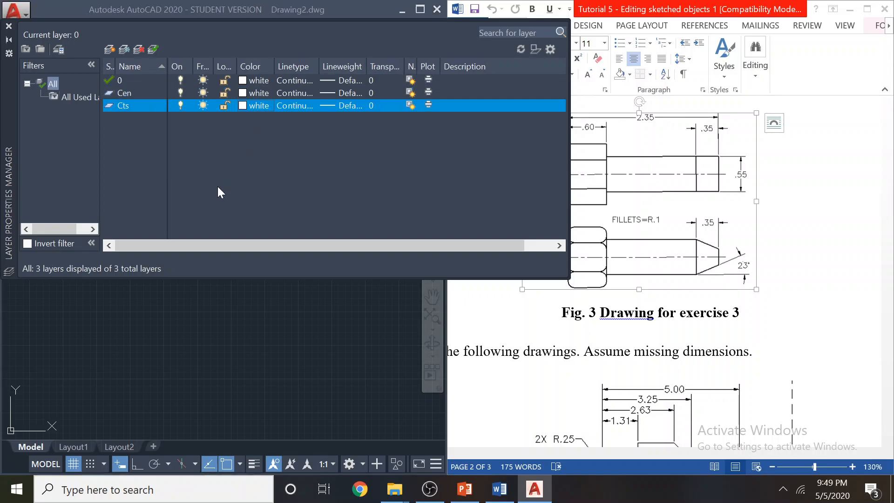
click(362, 272)
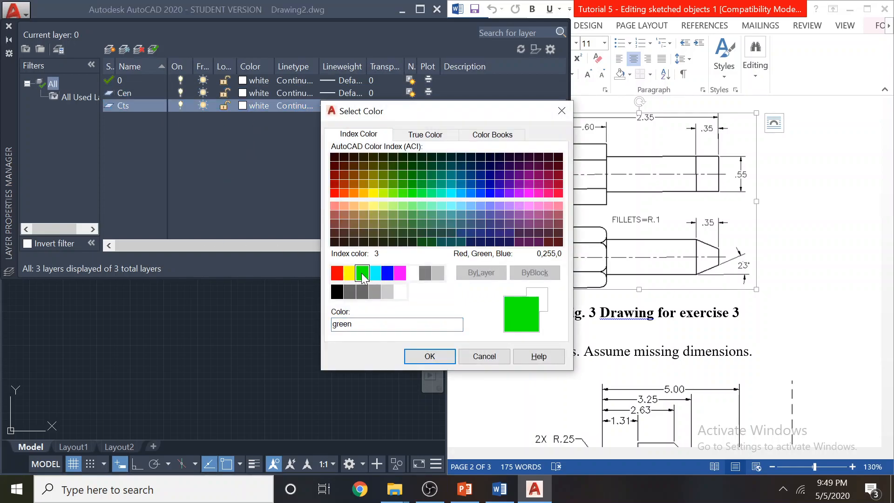
click(428, 356)
Load the CENTER linetype, assign it to the Cts layer, and make Cts the current layer
click(292, 105)
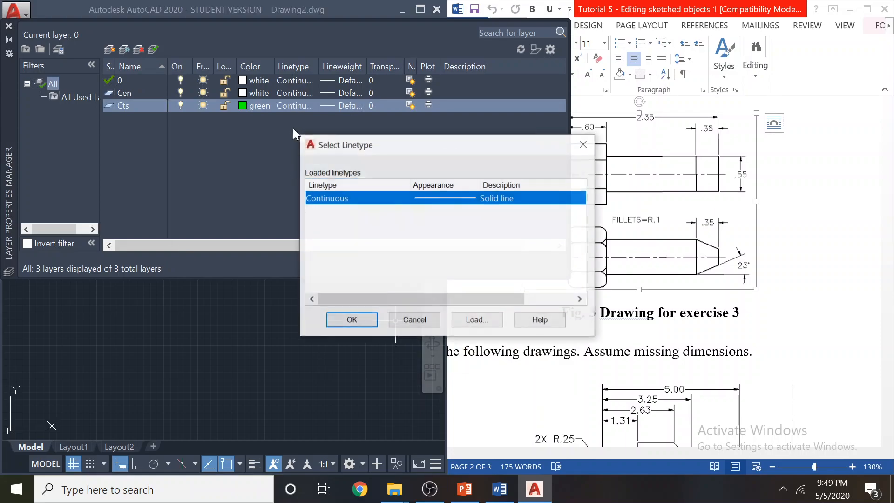
click(489, 321)
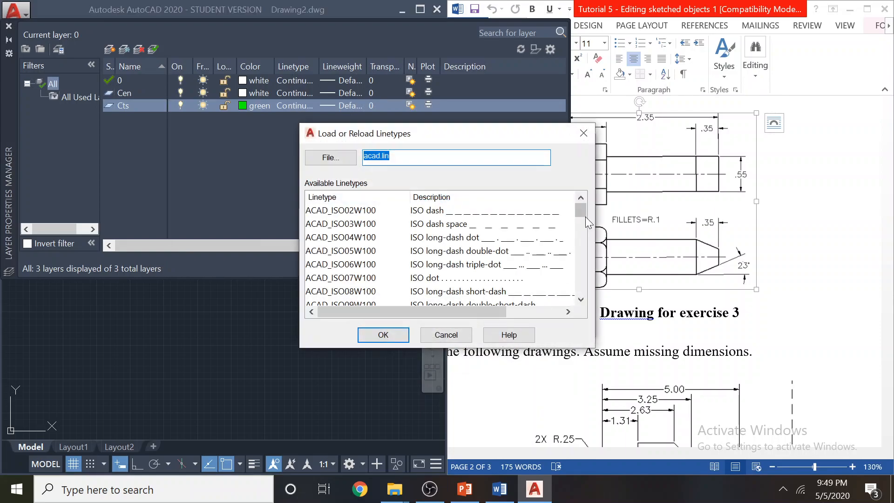
drag(581, 215, 577, 248)
click(321, 224)
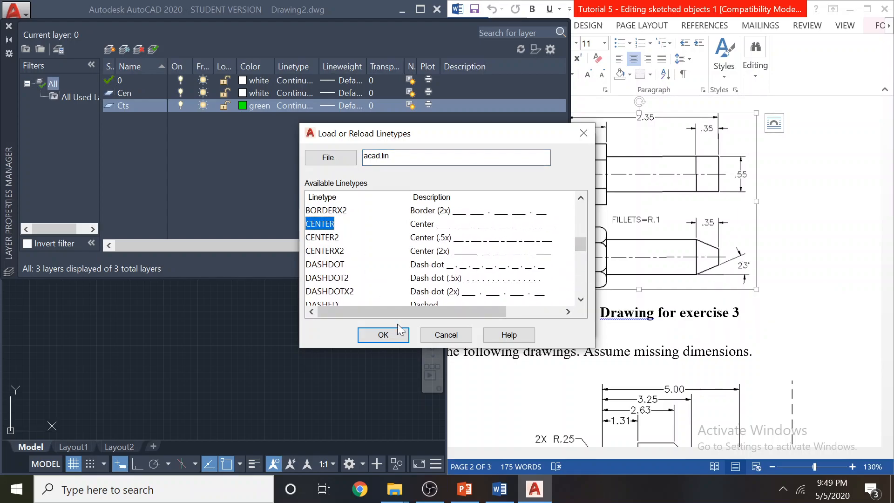
click(399, 330)
click(354, 198)
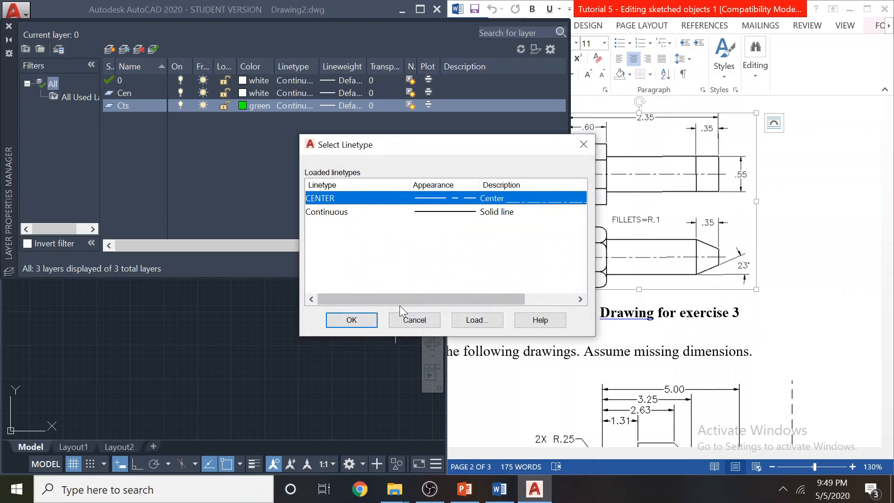
click(362, 316)
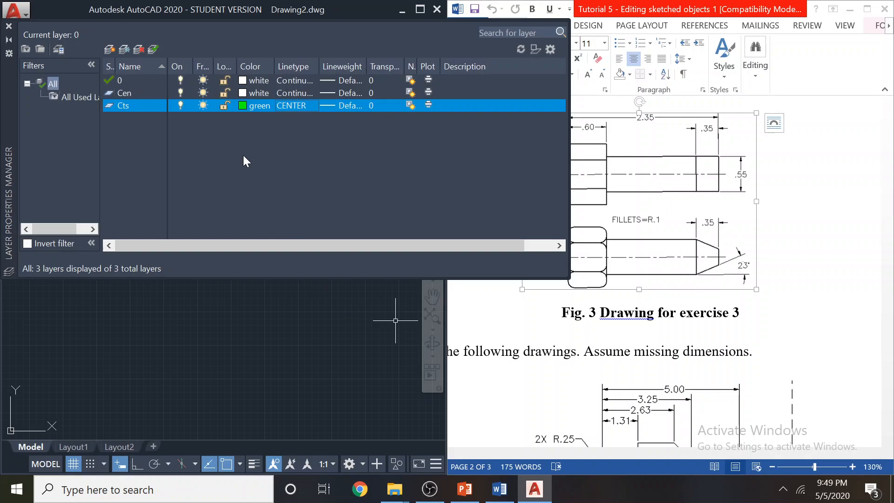
double_click(110, 106)
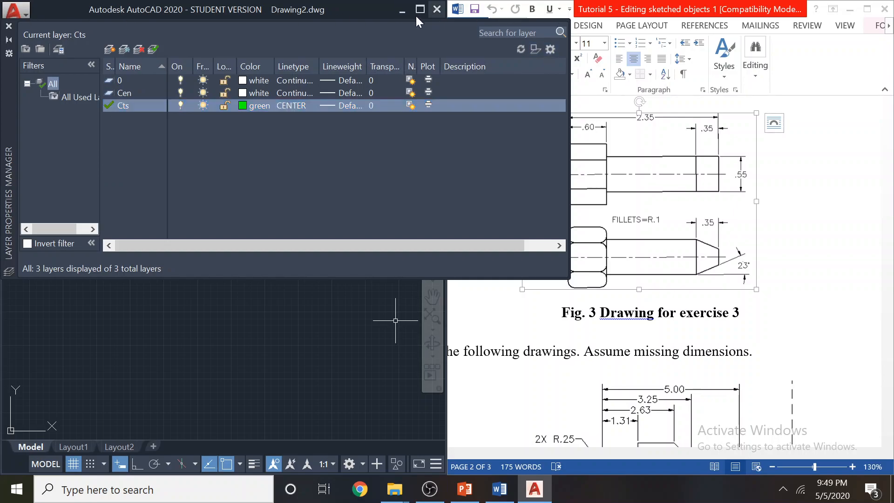
click(9, 27)
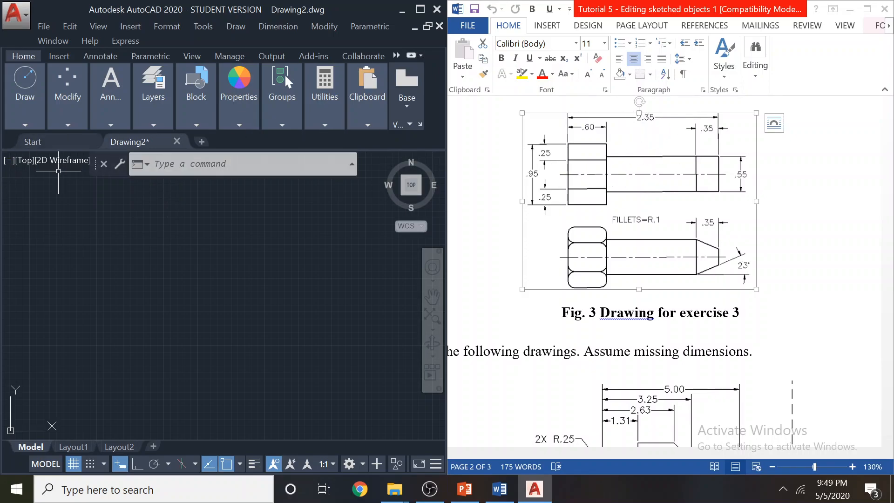
Draw a horizontal center line 3 units long in the middle of the empty drawing
click(33, 126)
click(23, 164)
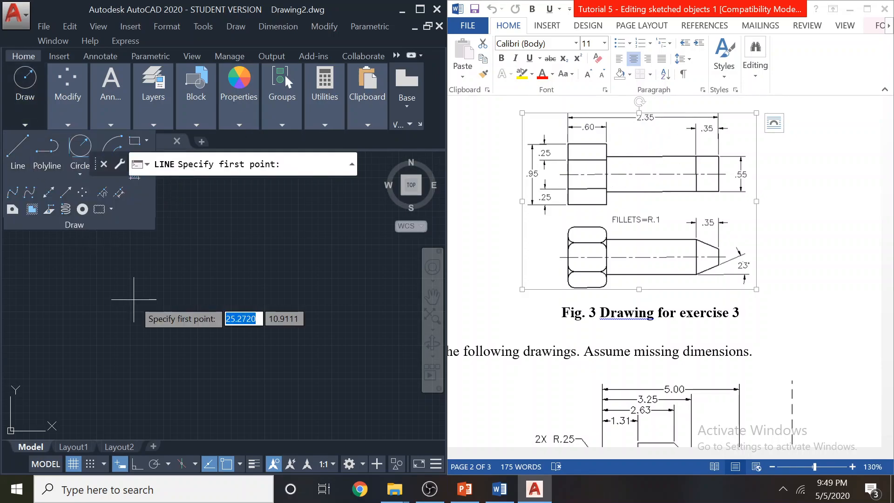
click(129, 296)
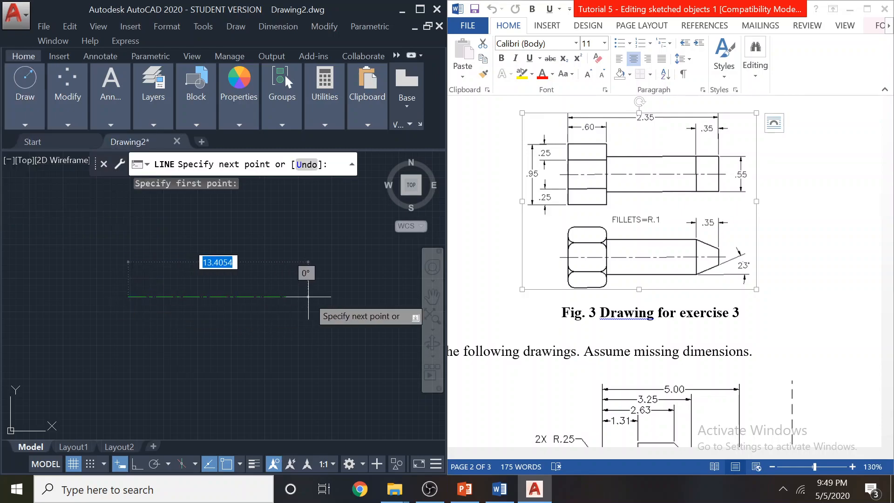
text(3)
key(Return)
key(Return)
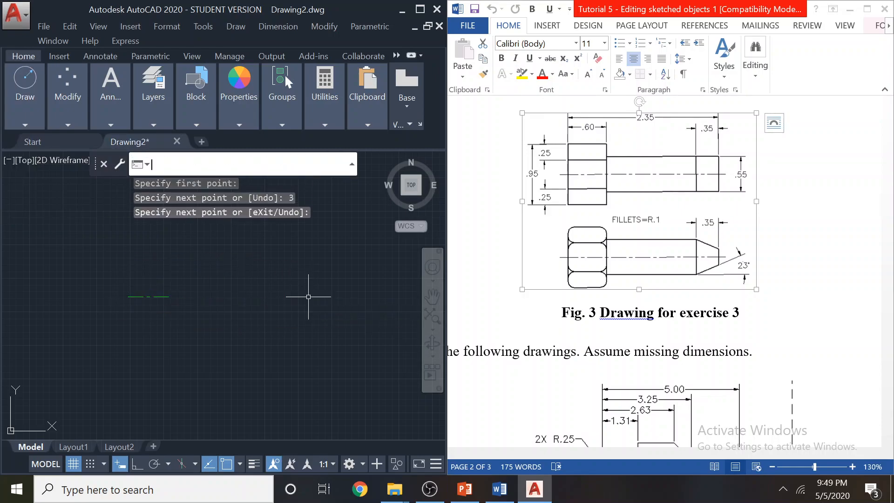
Offset the horizontal center line by 0.475 to both sides, above and below
scroll(146, 300, up, 8)
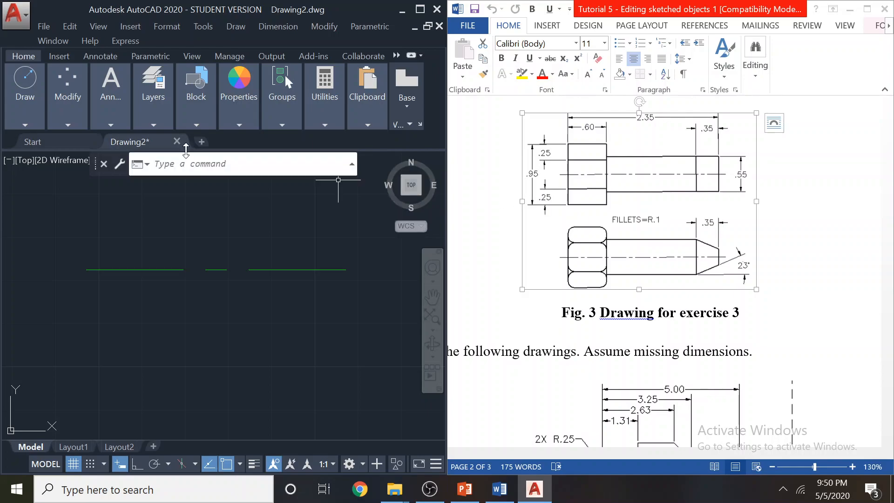
click(57, 123)
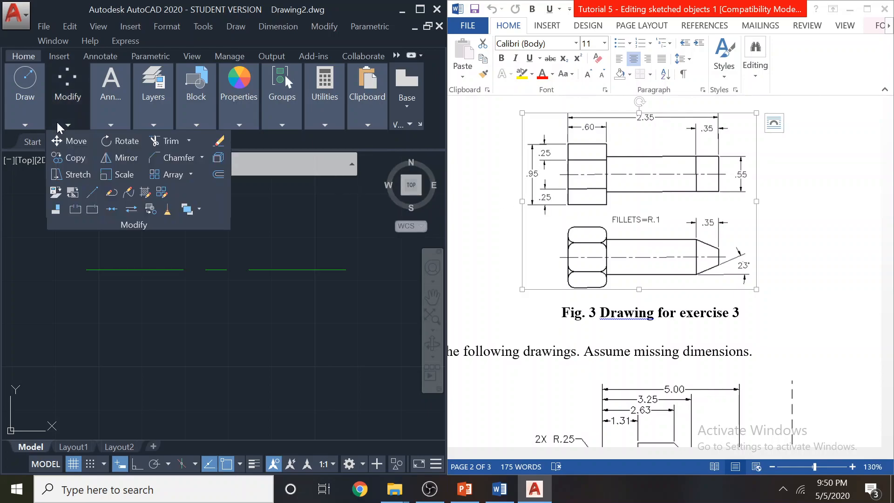
click(218, 175)
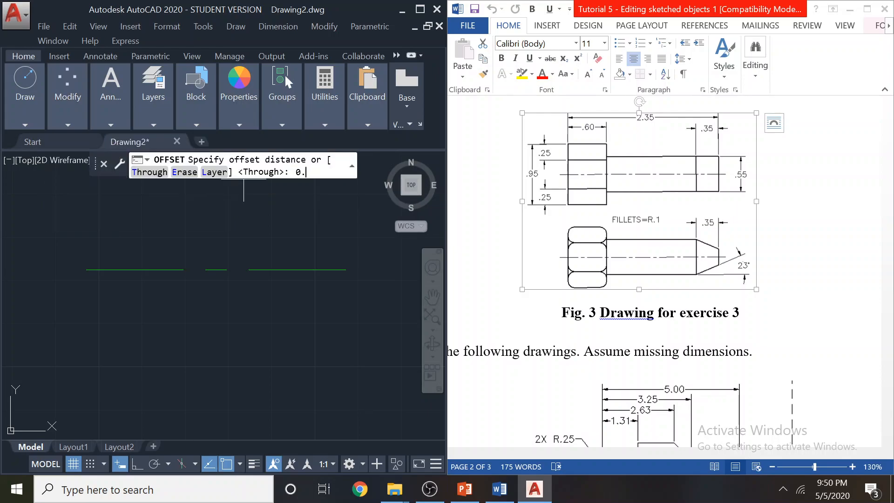
key(Return)
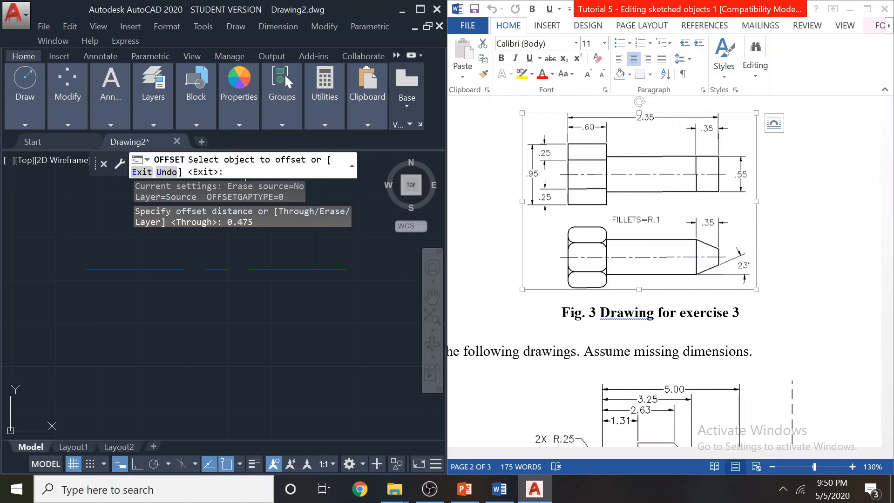
click(160, 269)
click(118, 253)
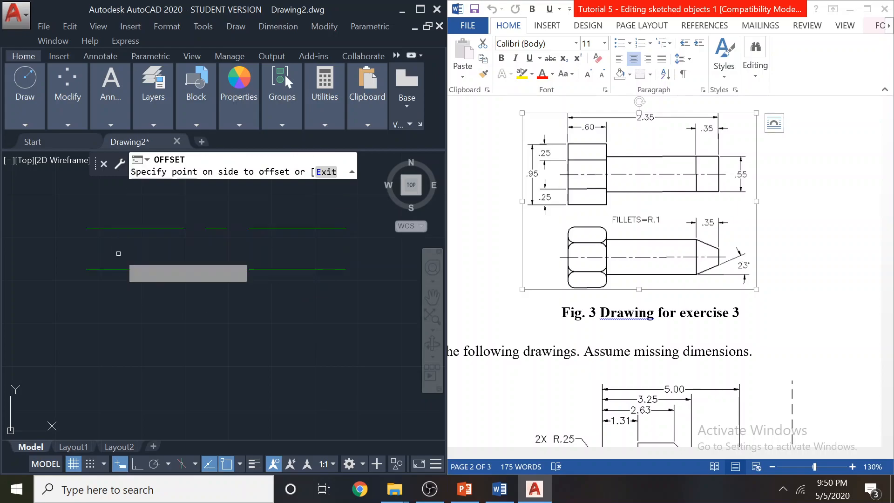
click(116, 270)
click(110, 295)
middle_drag(98, 272, 83, 322)
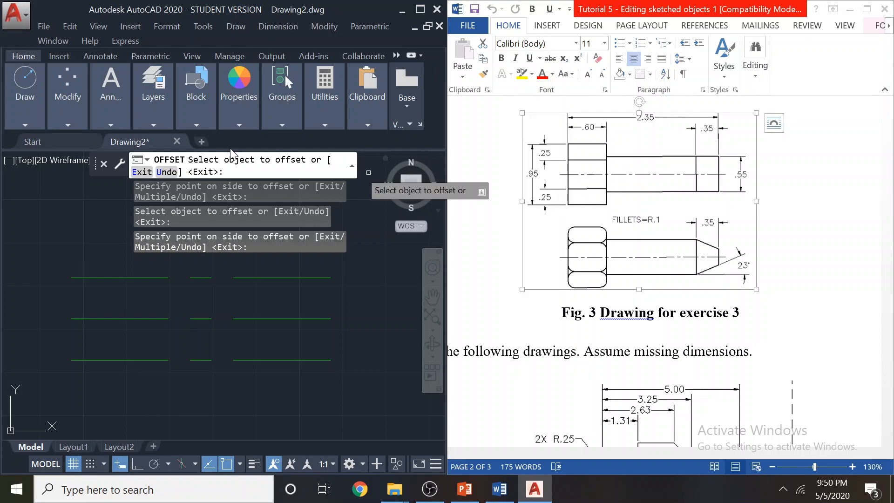
Offset the lowest and the uppermost lines by 0.25 inward, toward the center line
click(68, 123)
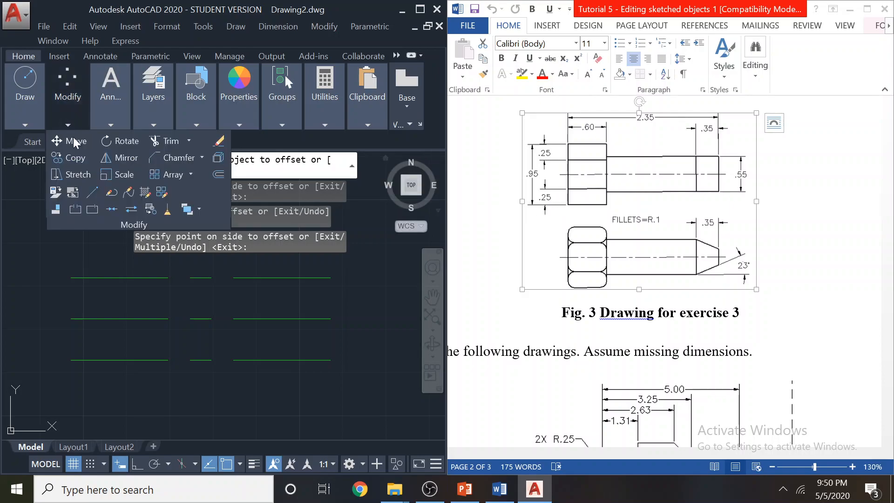
click(219, 175)
text(0)
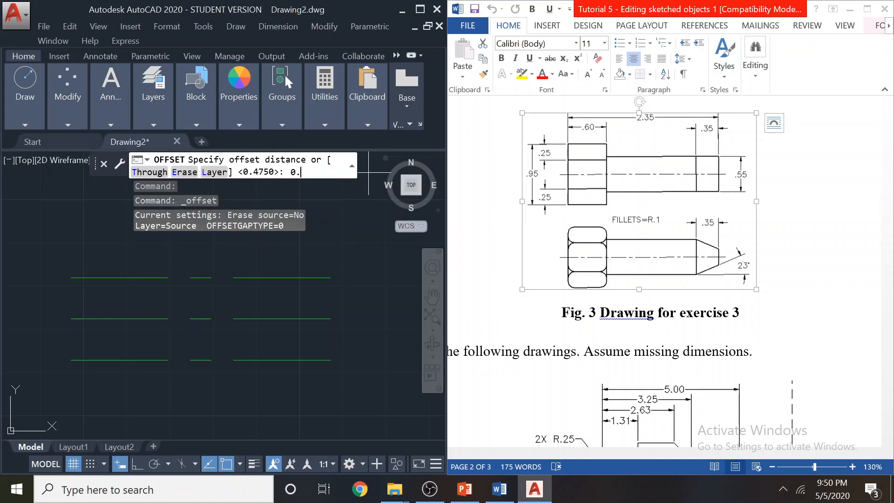
text(.25)
key(Return)
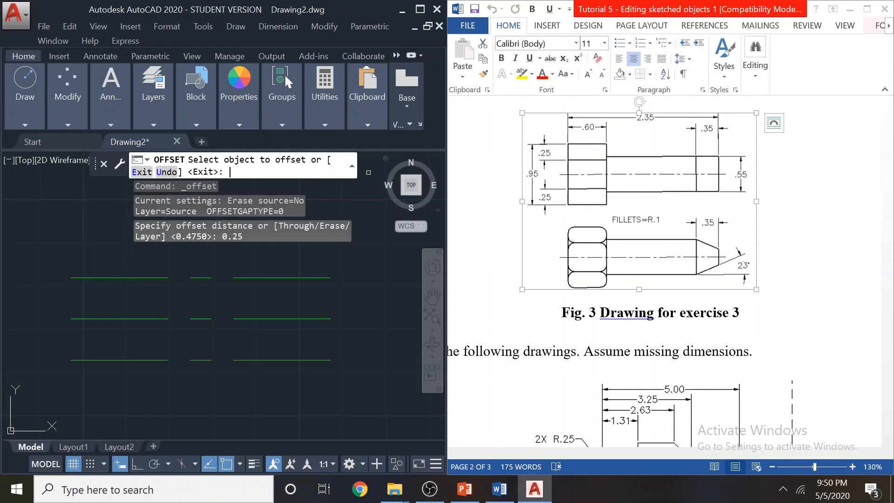
click(117, 360)
click(117, 344)
click(93, 278)
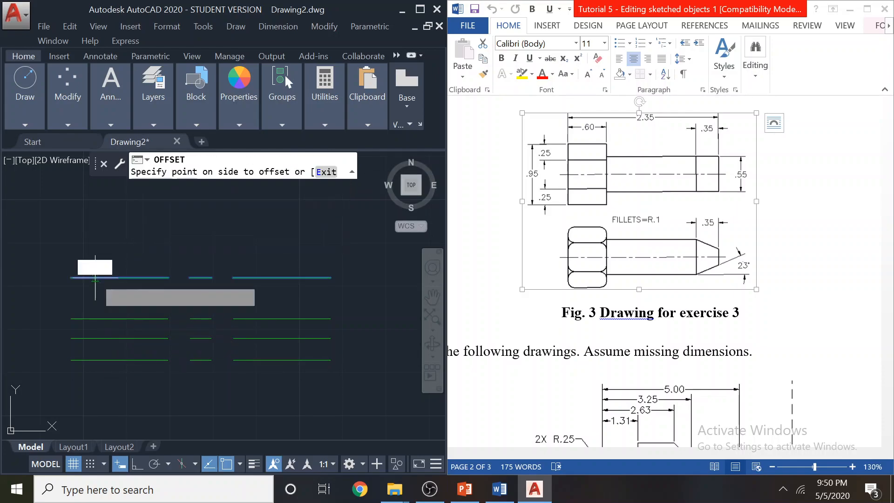
click(90, 299)
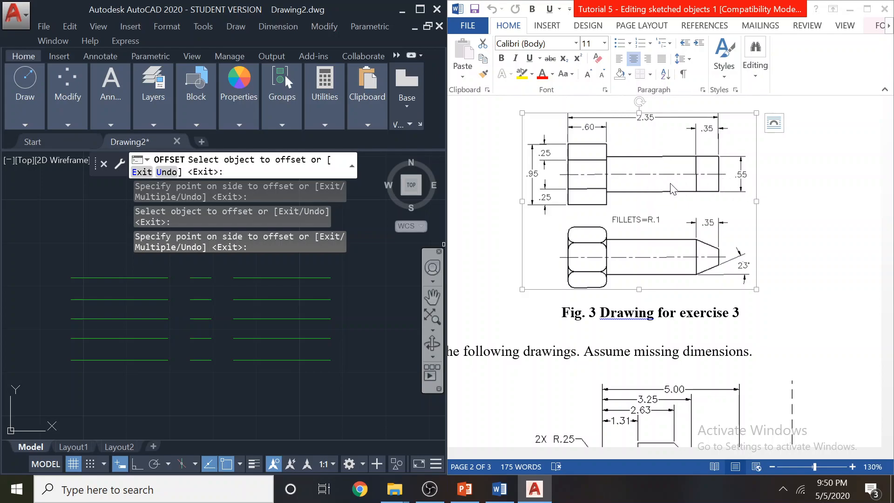
key(Escape)
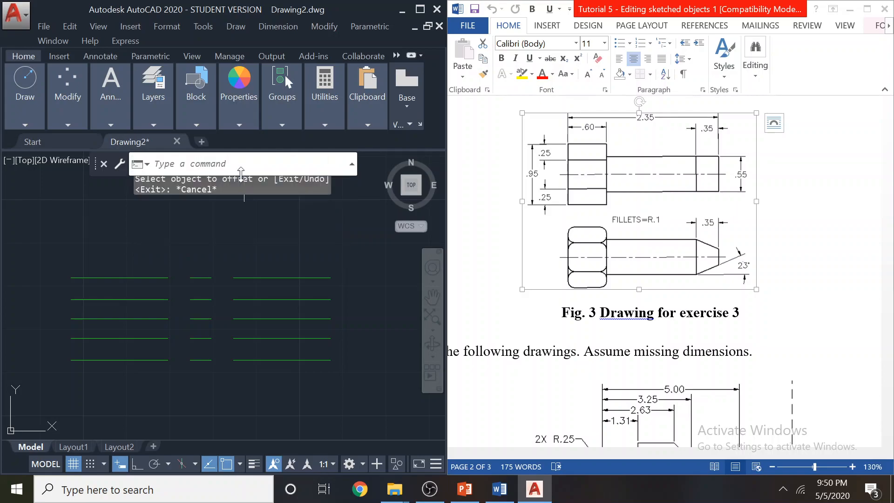
mouse_move(69, 113)
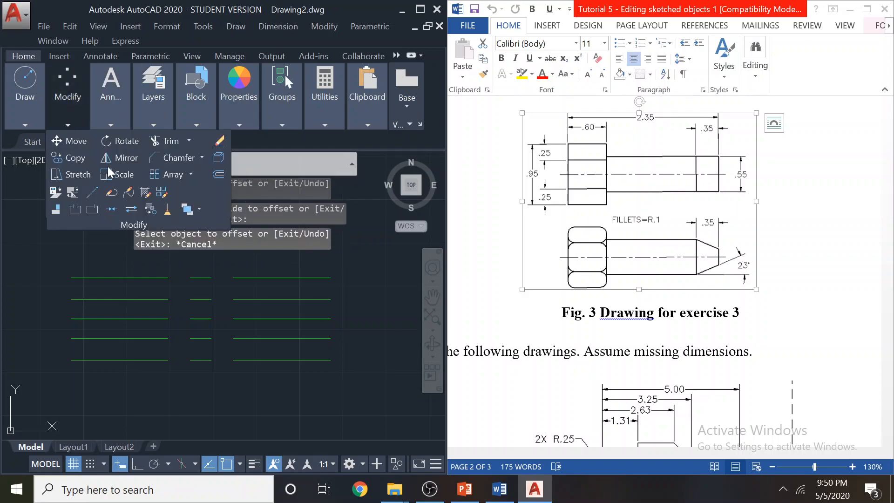
click(220, 174)
text(0.)
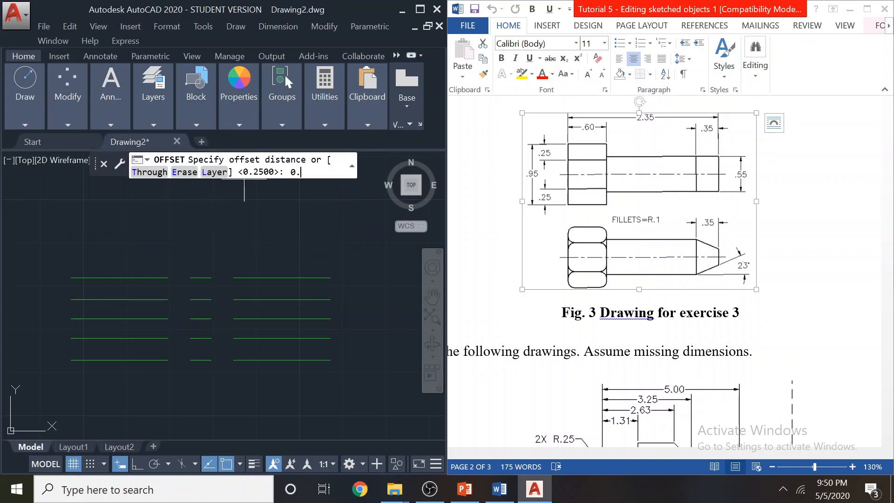
text(475)
key(Return)
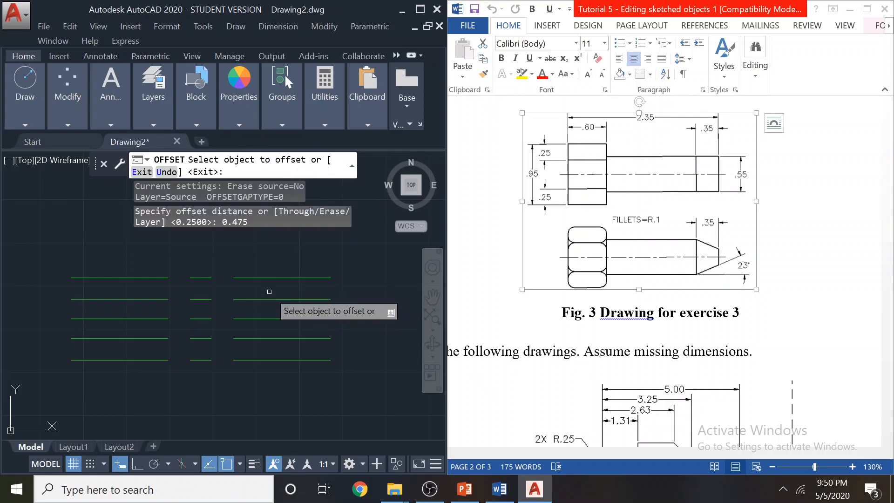
click(254, 319)
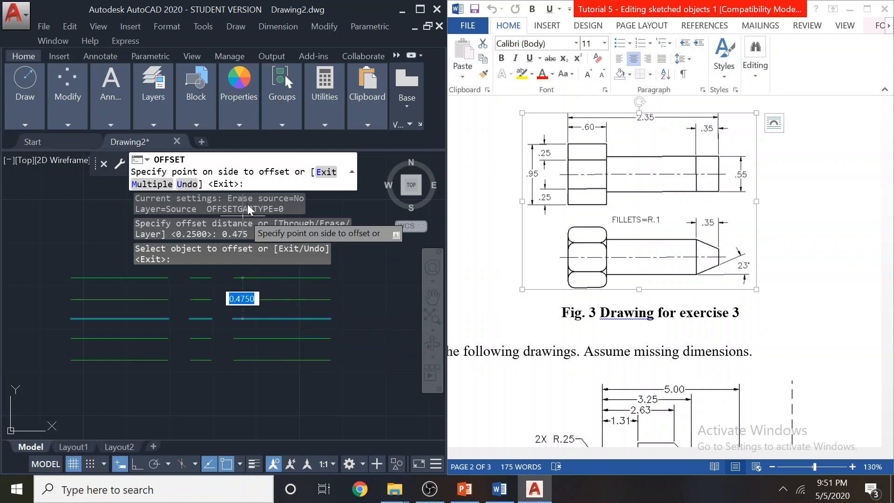
key(Escape)
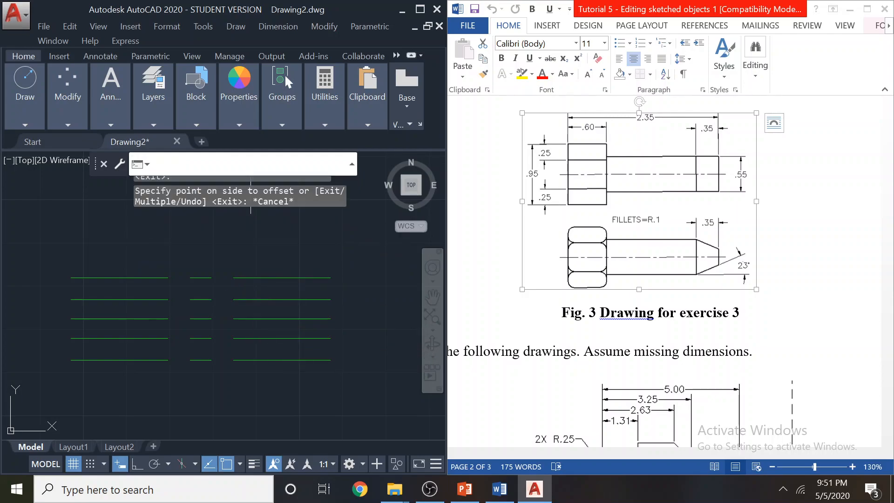
click(67, 125)
click(219, 176)
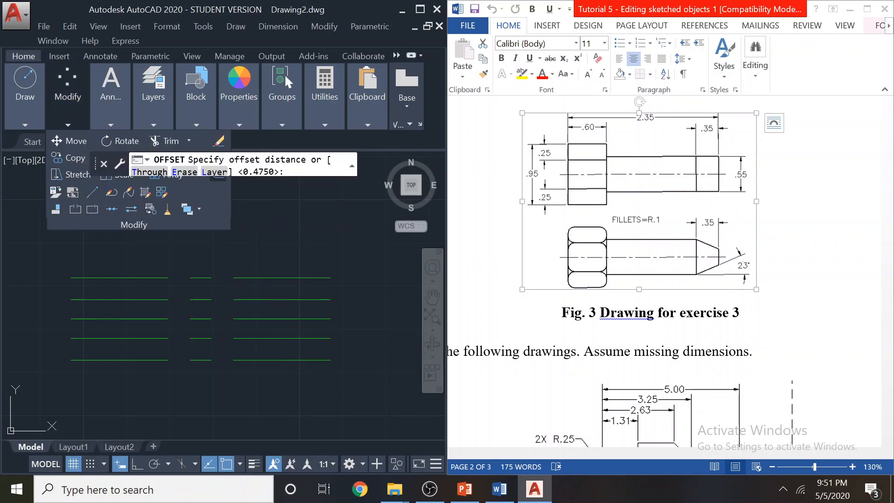
text(0.475)
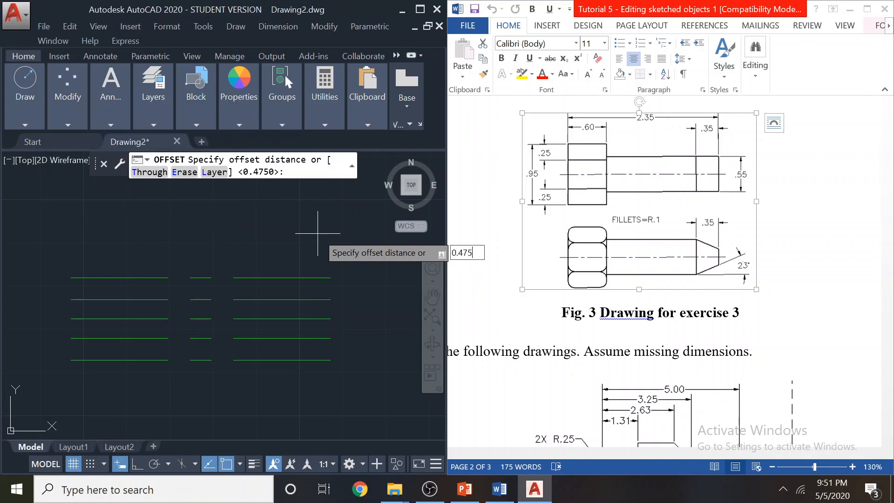
key(Return)
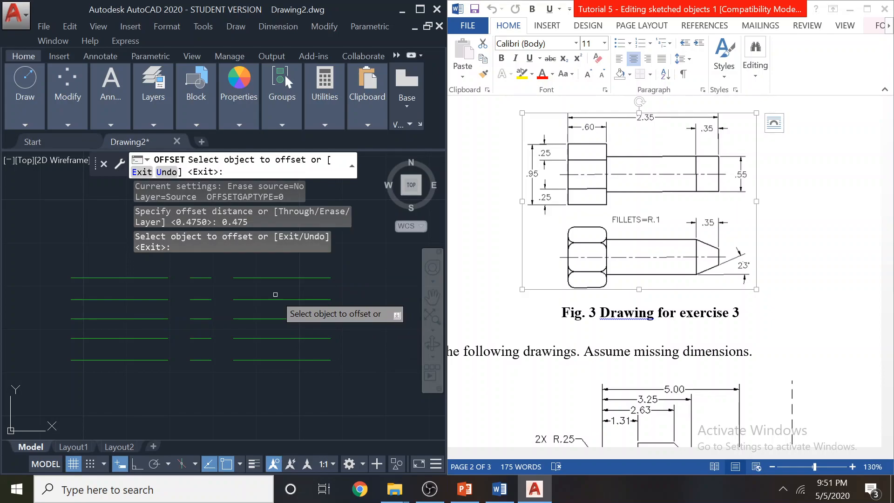
key(Return)
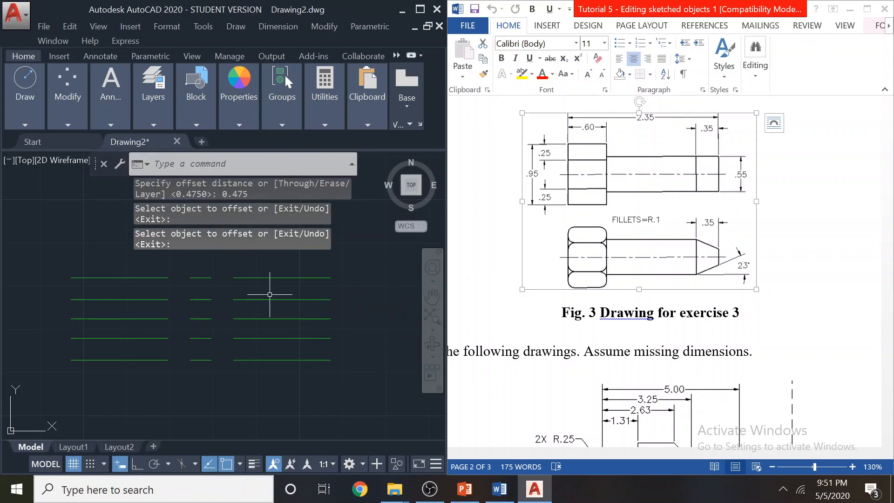
Offset the center line by 0.475 upward again
click(70, 120)
click(219, 176)
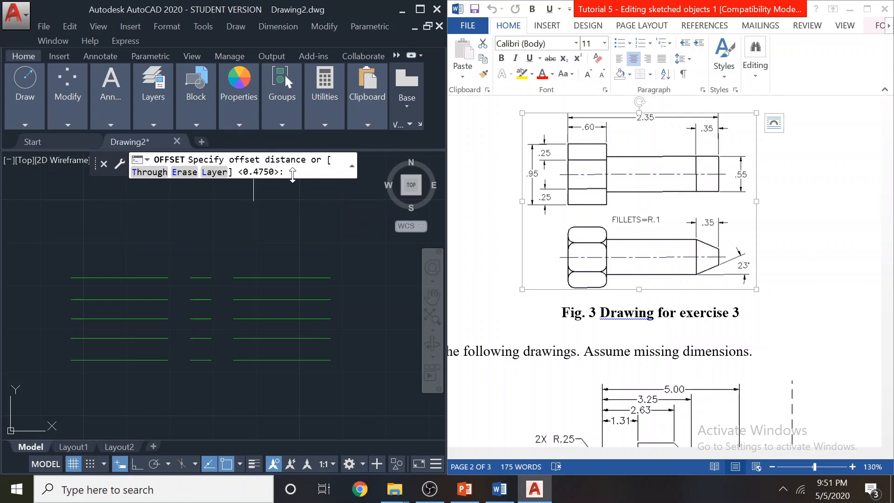
key(Return)
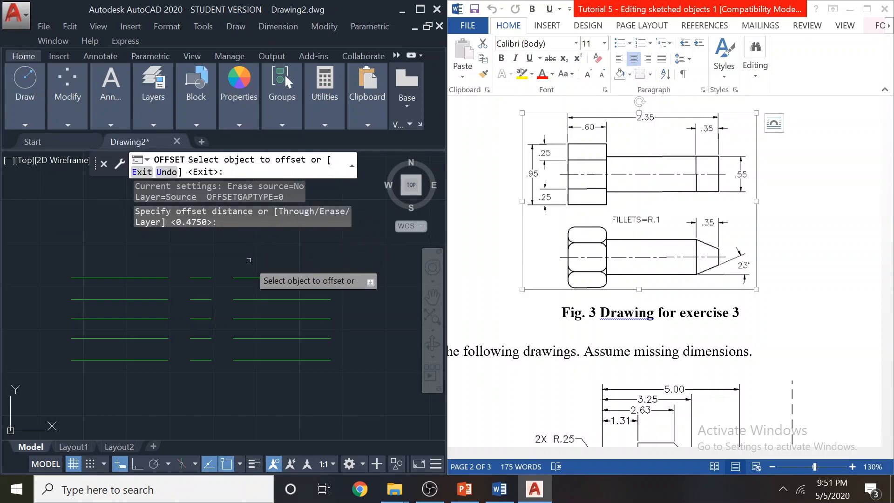
click(259, 318)
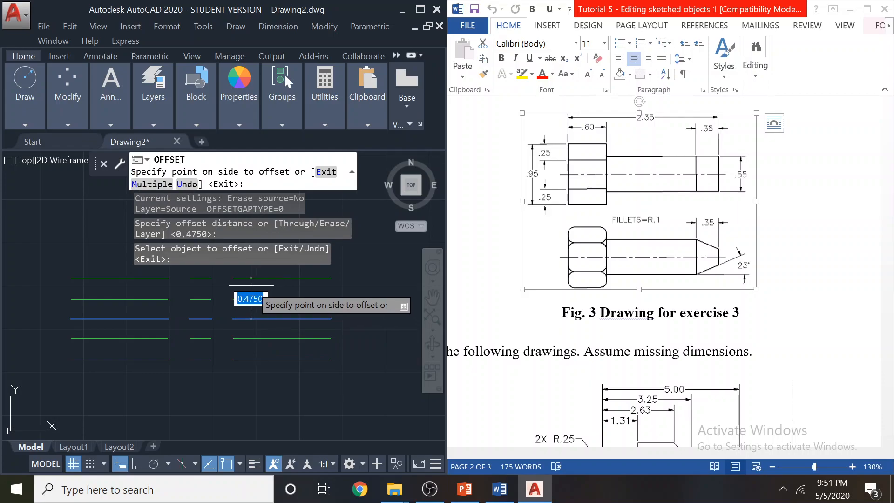
click(257, 298)
click(250, 319)
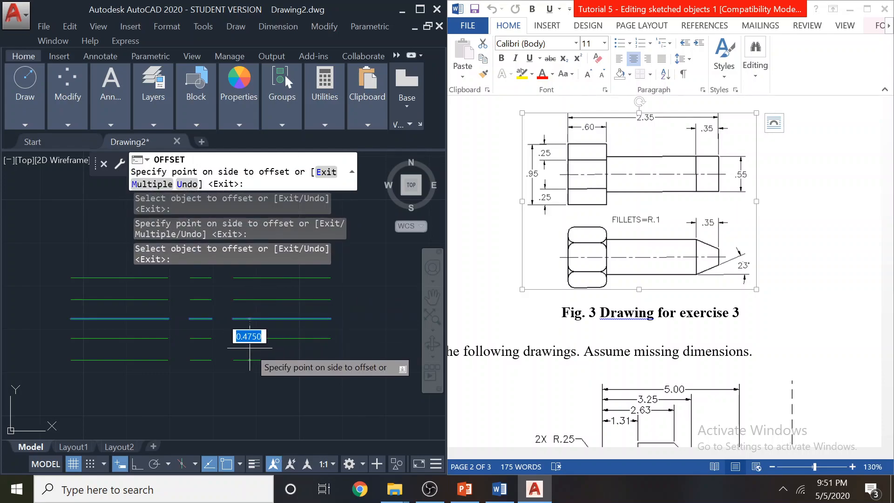
key(Escape)
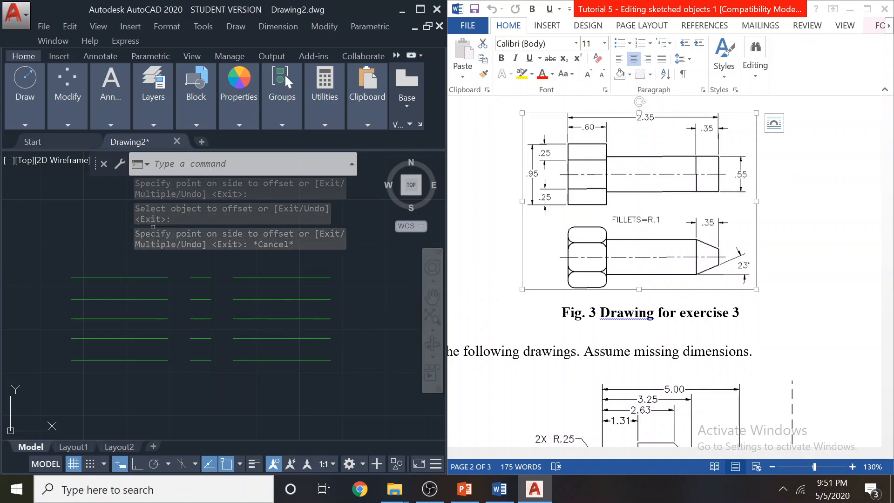
Undo the recent offsets, and redo the 0.25 offset of the two outer lines
key(ctrl+z)
key(ctrl+z)
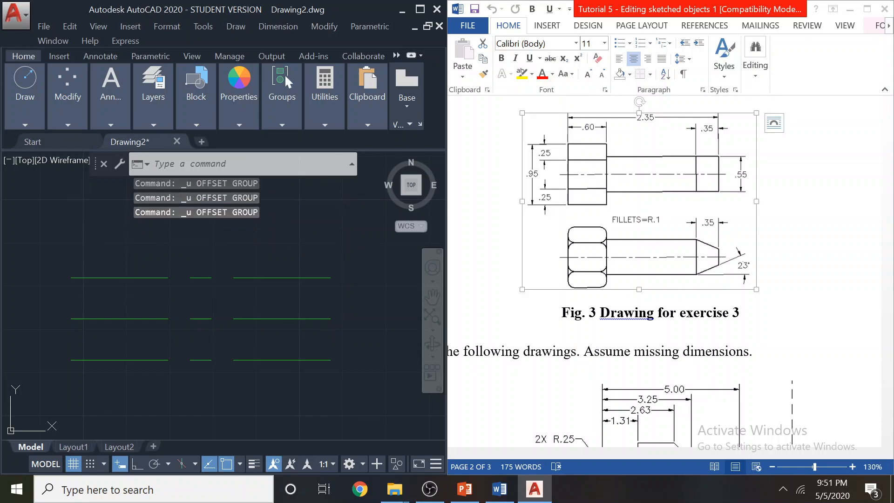
key(ctrl+y)
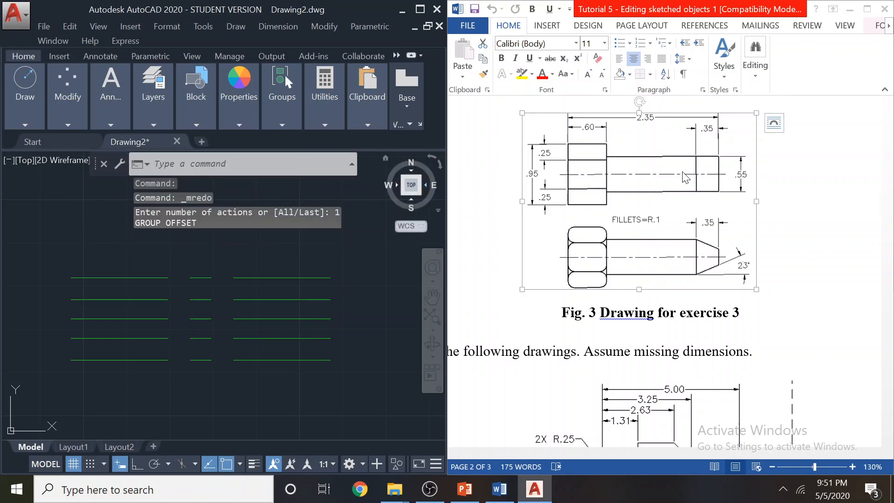
Offset the center line by 0.275 to both sides for the edges of the bolt shank
click(66, 122)
click(219, 175)
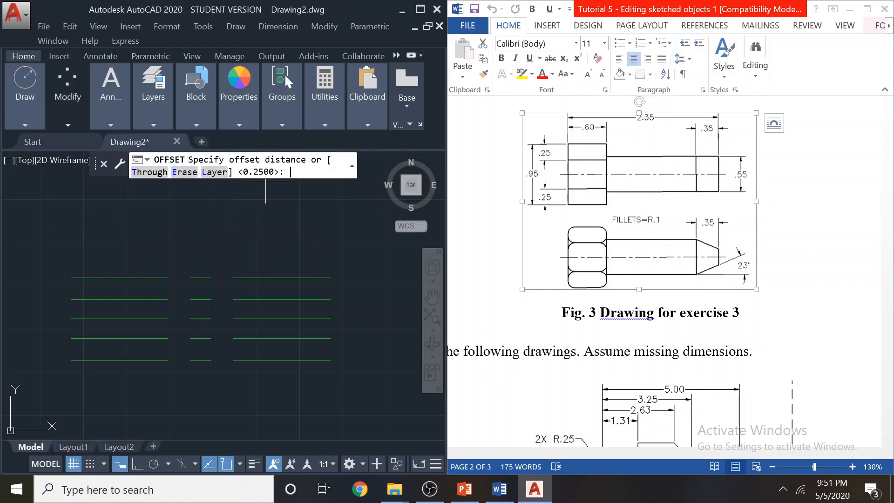
text(0.275)
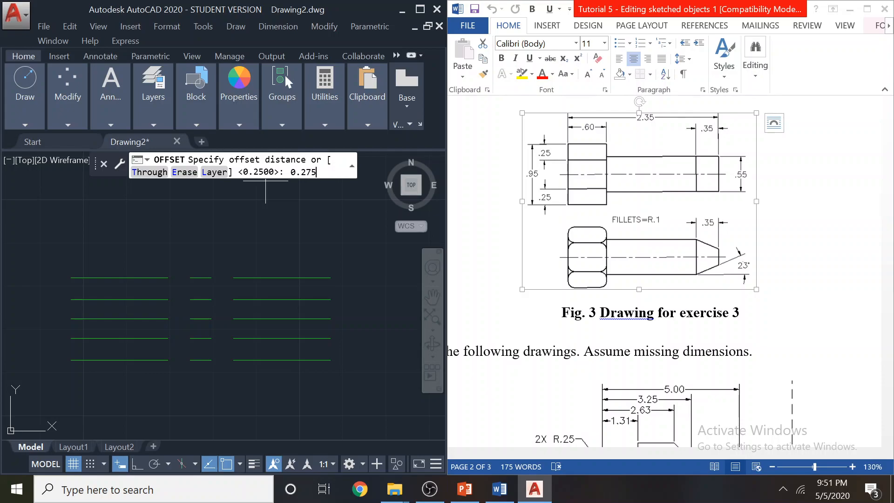
key(Return)
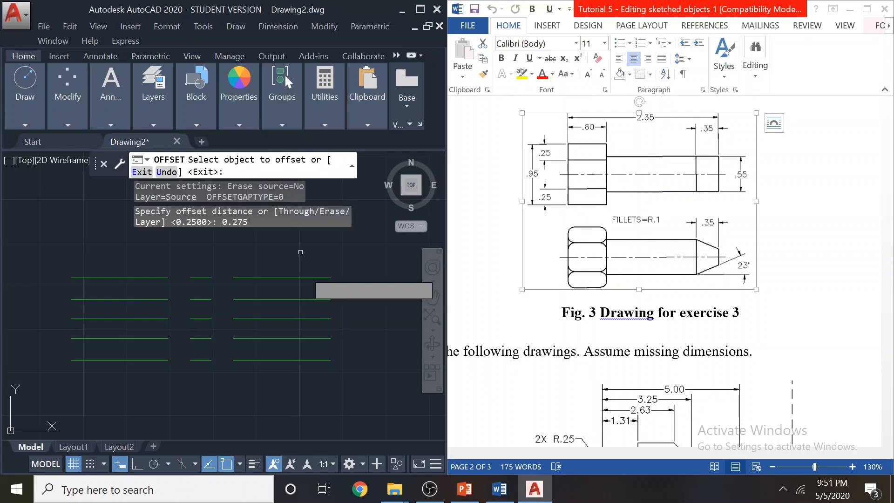
click(295, 319)
click(295, 311)
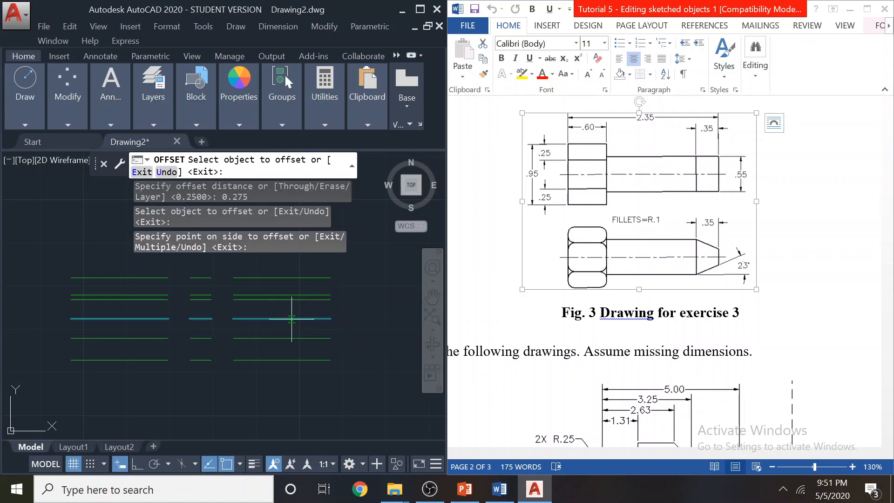
click(292, 341)
click(292, 340)
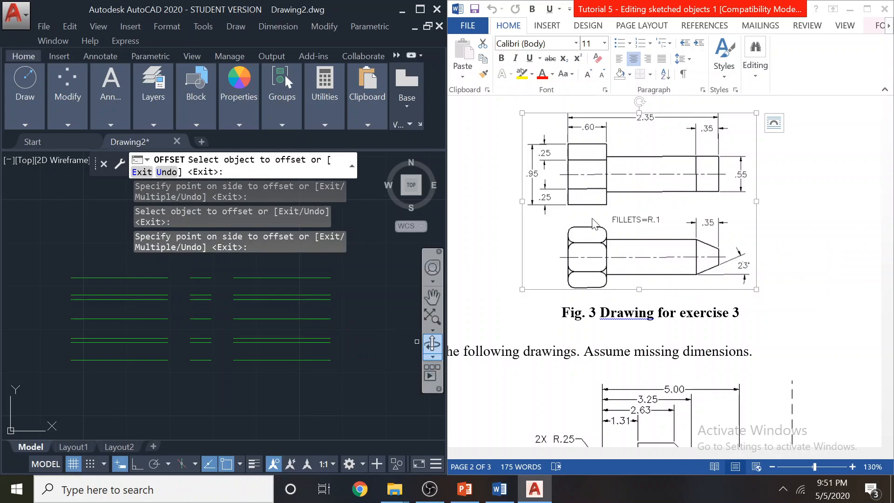
Draw a vertical line connecting the left ends of the uppermost and lowest horizontal lines
click(29, 111)
click(21, 149)
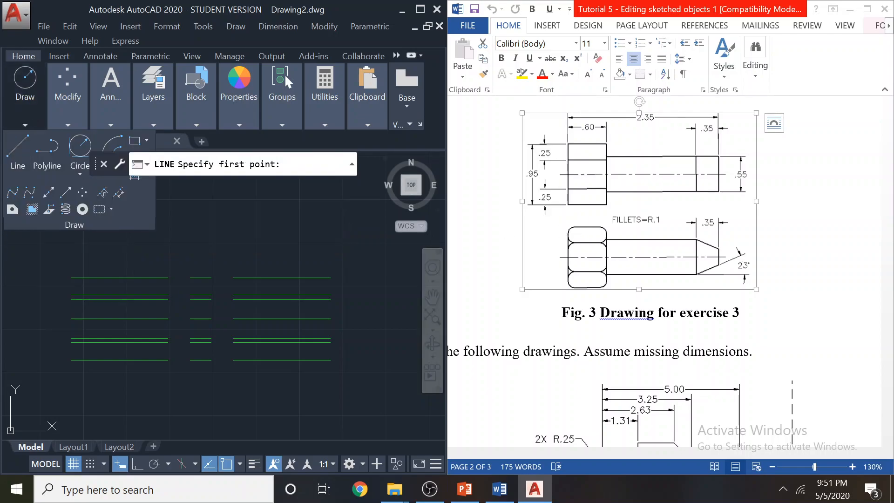
click(71, 278)
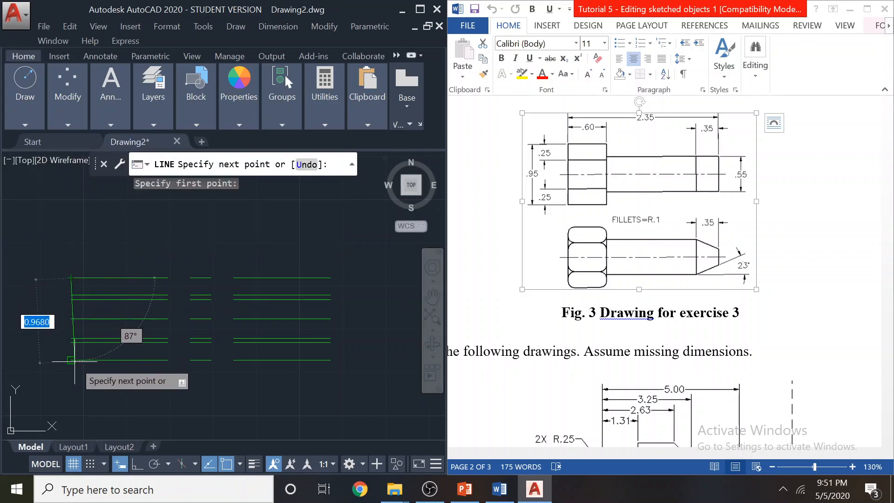
click(71, 360)
key(Escape)
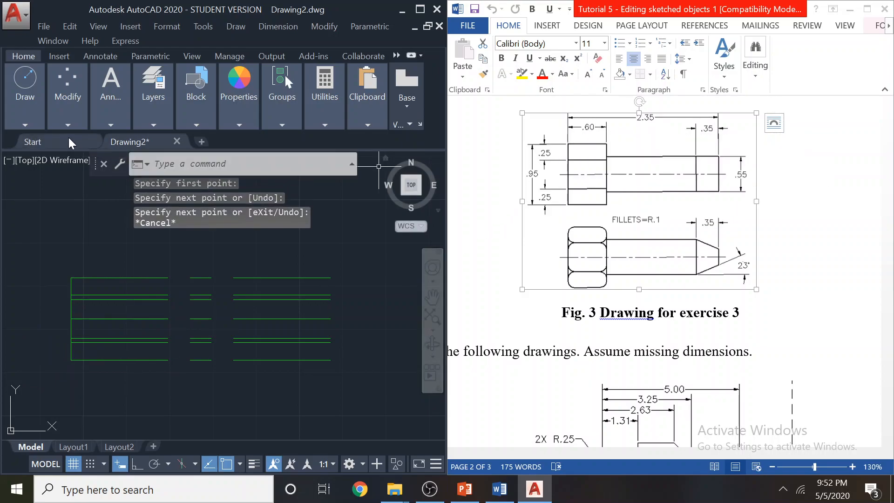
Offset the vertical left edge line by 0.6 to the right to mark the bolt head's length
click(67, 123)
click(222, 175)
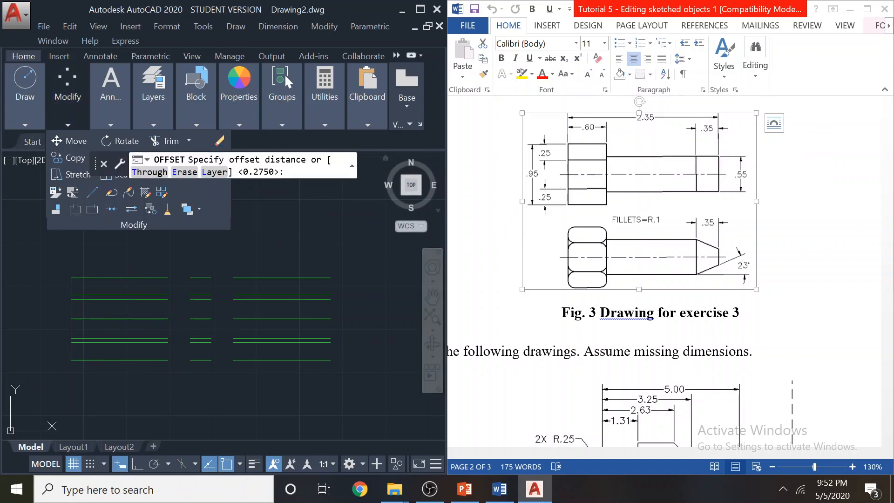
text(0.6)
key(Return)
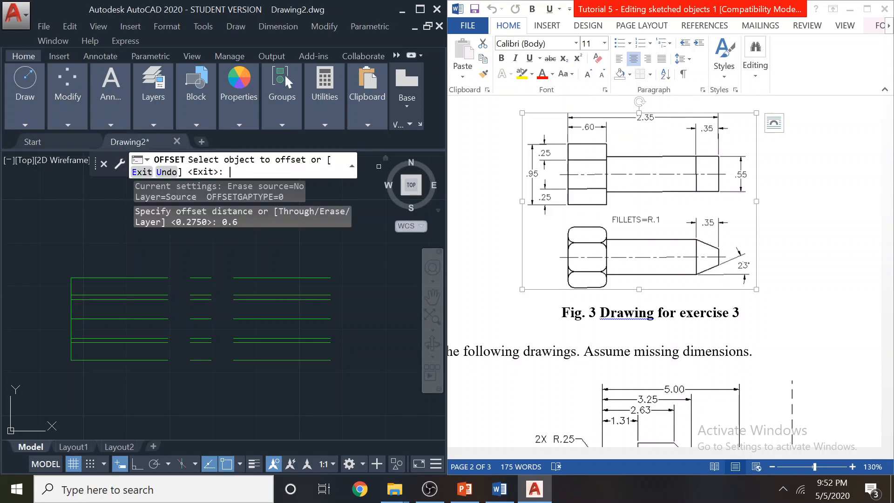
click(71, 333)
click(106, 334)
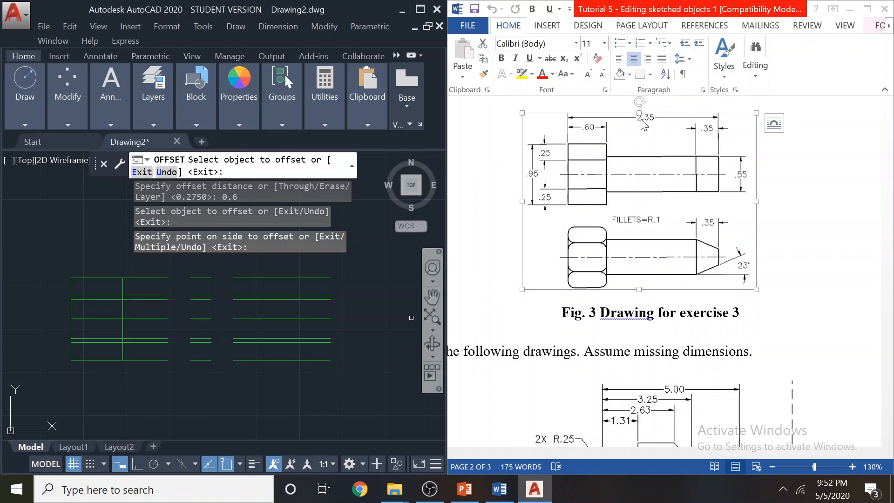
key(Escape)
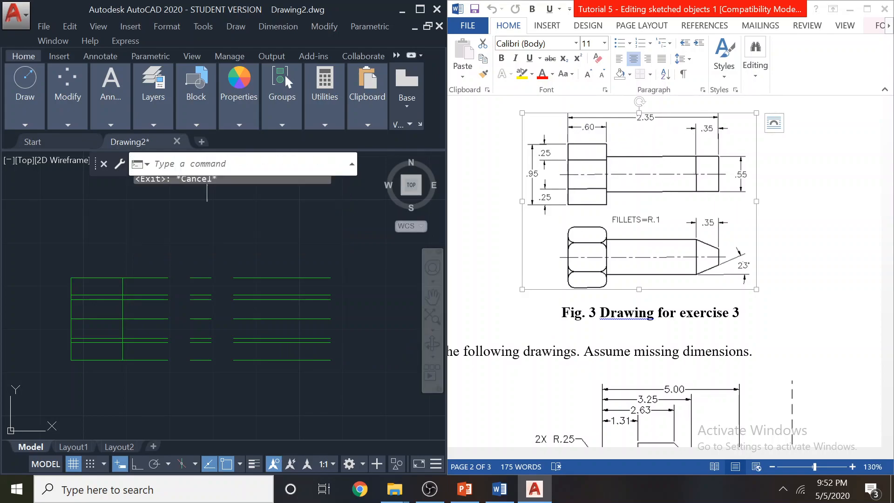
Offset the vertical left edge line by 2.35 to the right to mark the bolt's overall length
right_click(45, 221)
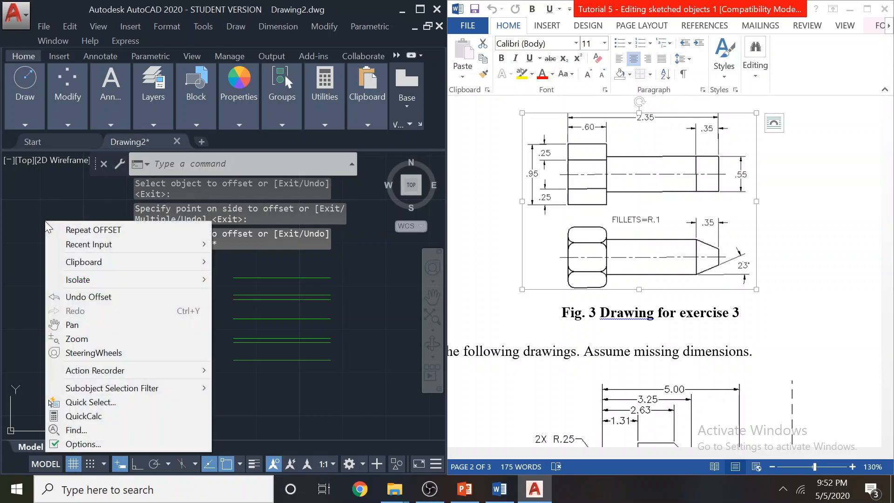
click(66, 227)
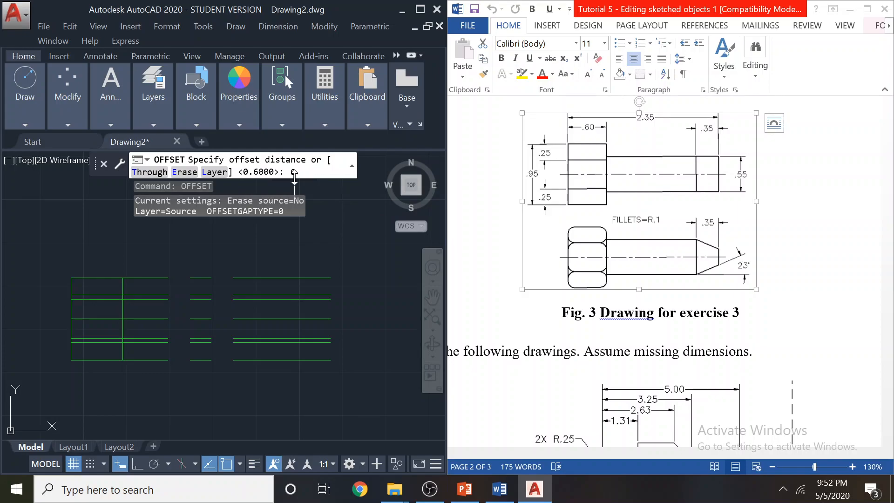
text(2.35)
key(Return)
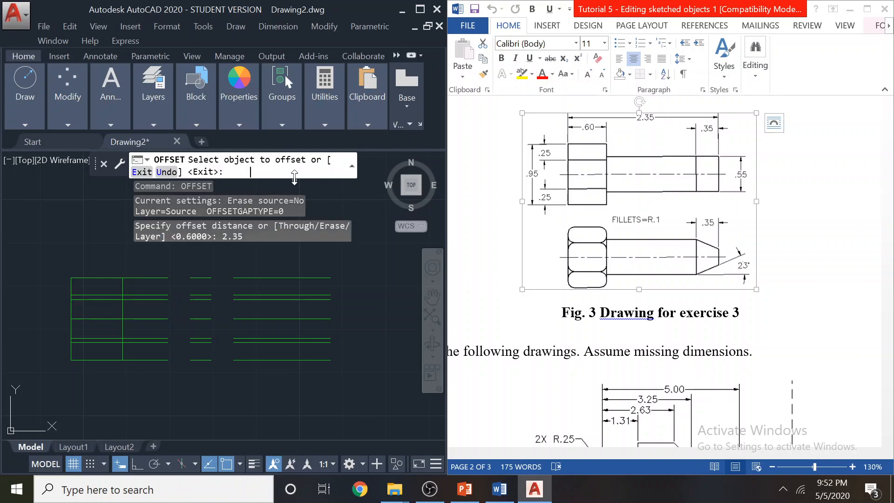
click(72, 309)
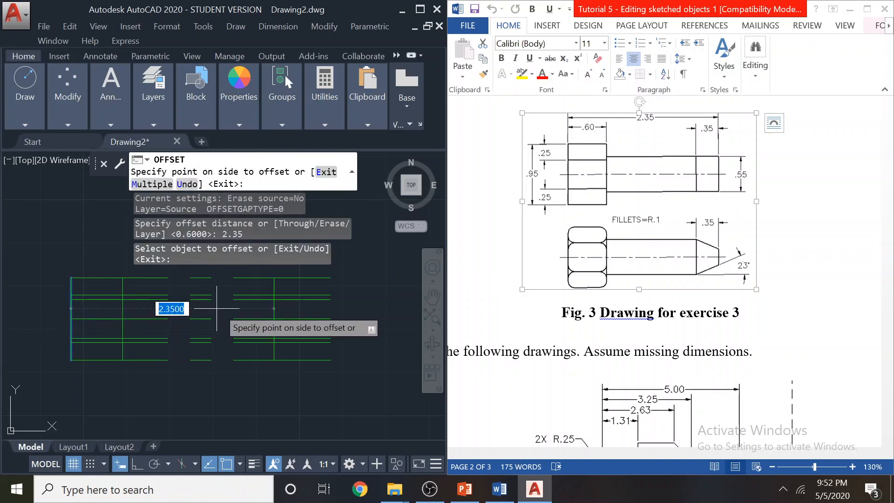
click(240, 320)
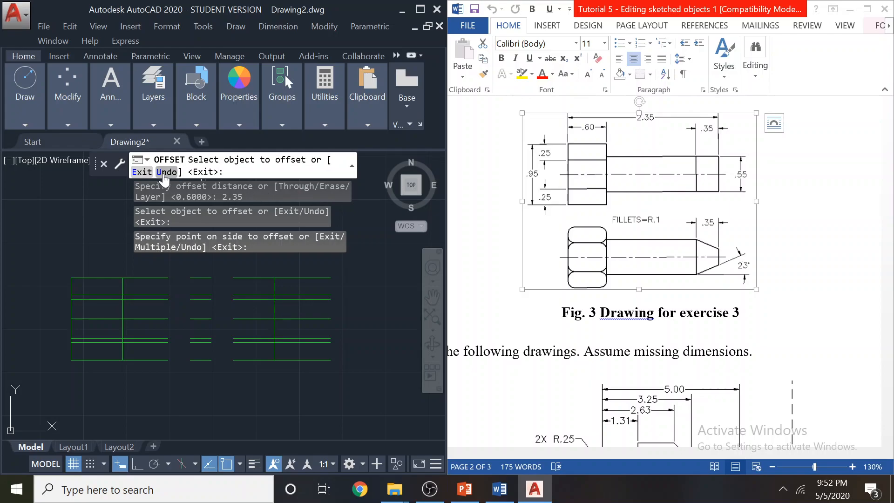
click(142, 171)
Offset the vertical line at the bolt's right end by 0.35 to the left to mark where the tip starts
right_click(99, 194)
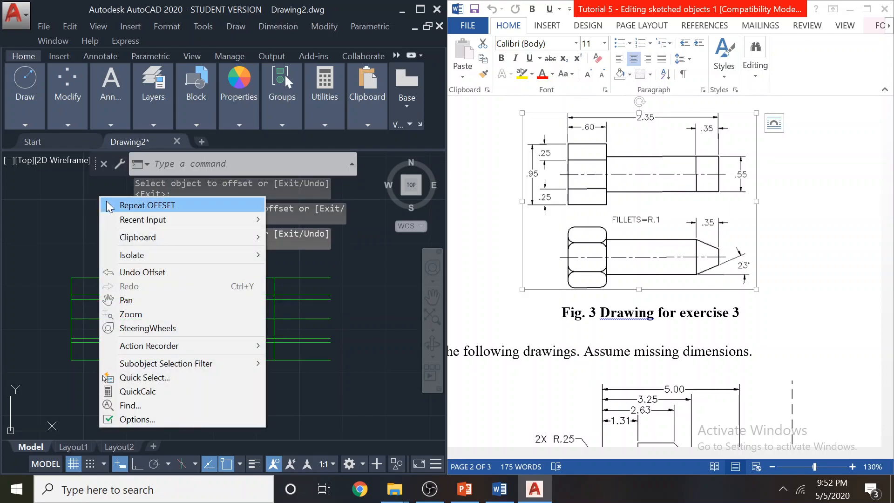
click(135, 205)
click(298, 174)
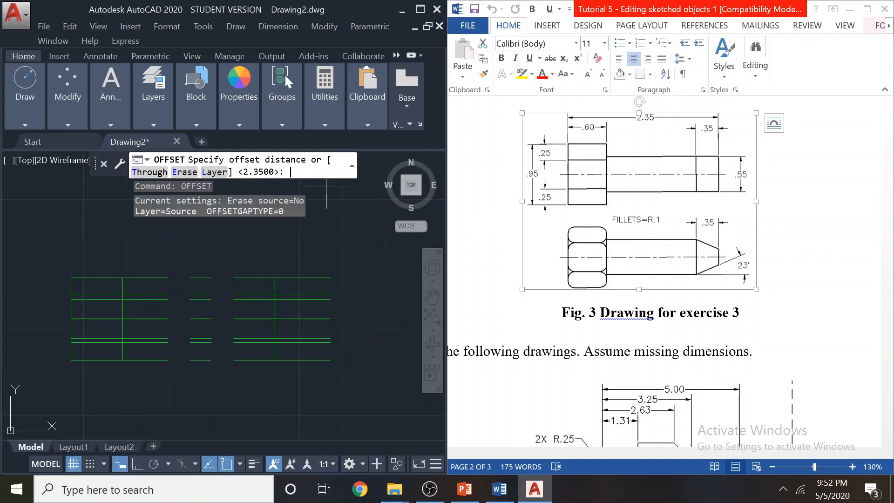
text(0.35)
key(Return)
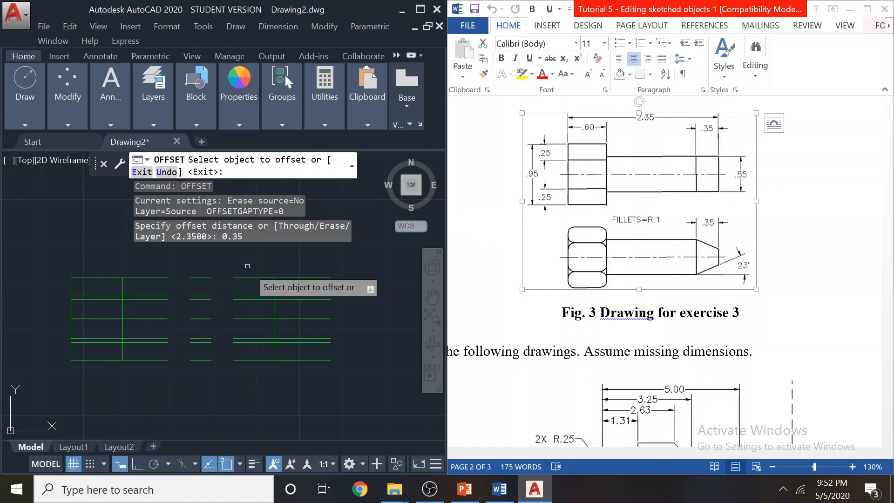
click(274, 311)
click(255, 308)
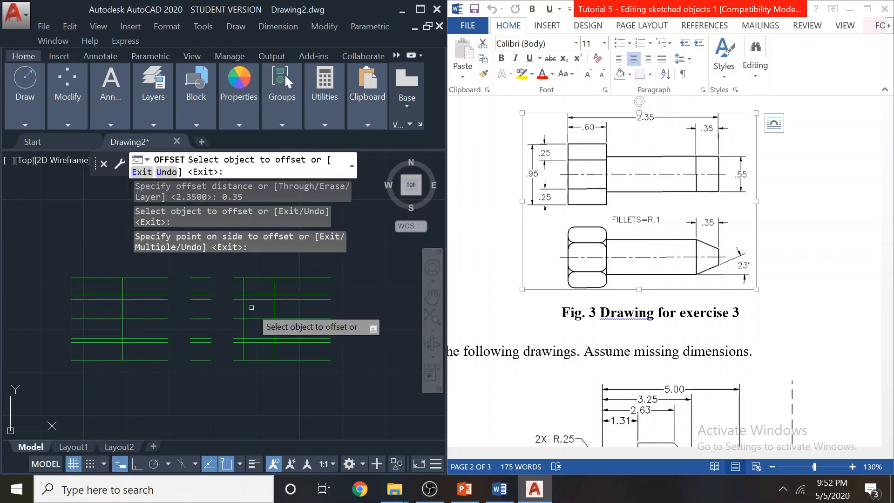
key(Escape)
key(Escape)
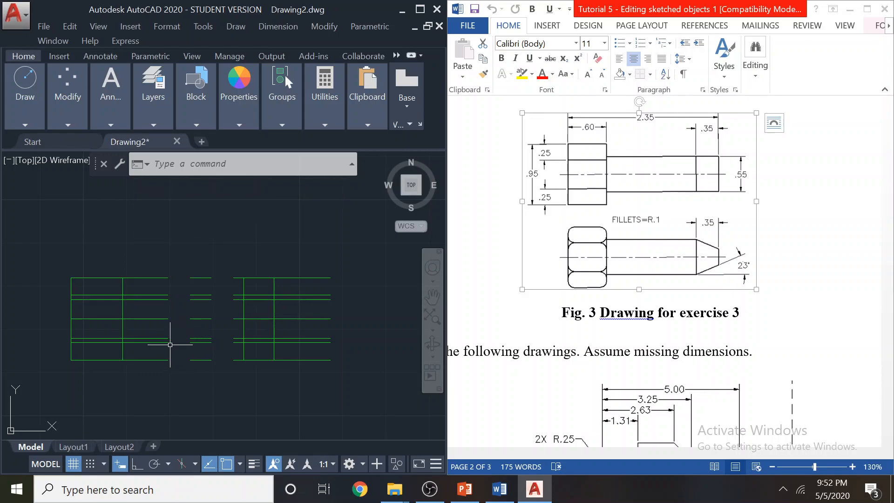
Move all the horizontal and vertical lines except the center line to the Cen layer
click(344, 305)
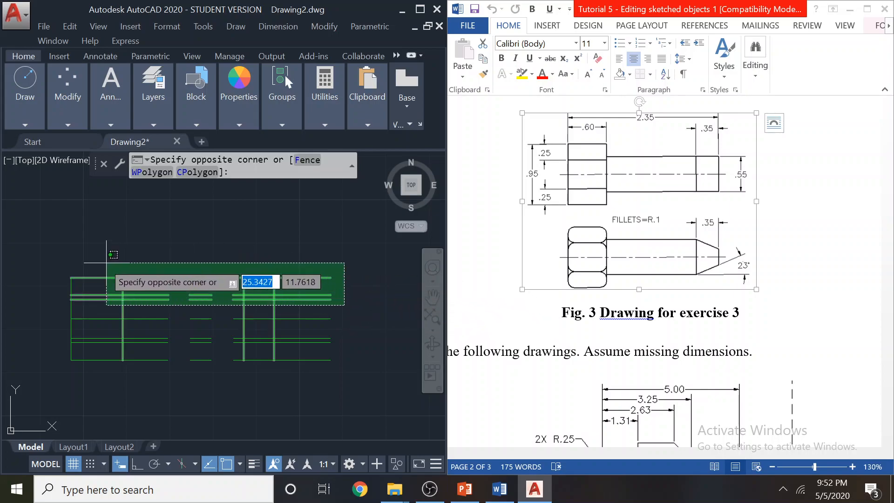
click(60, 249)
click(337, 375)
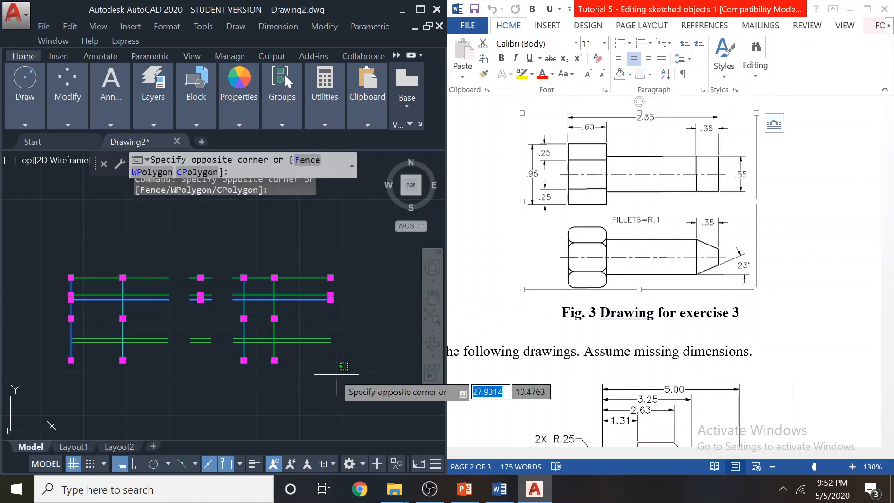
click(289, 333)
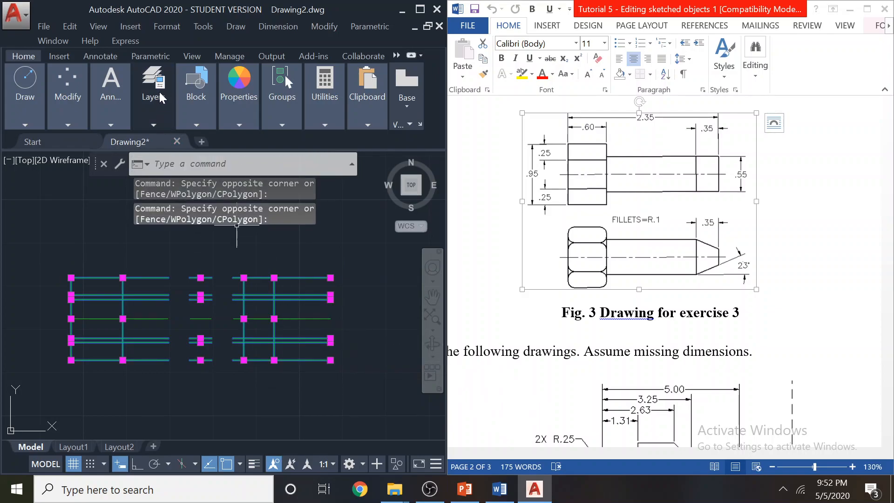
click(157, 122)
click(283, 139)
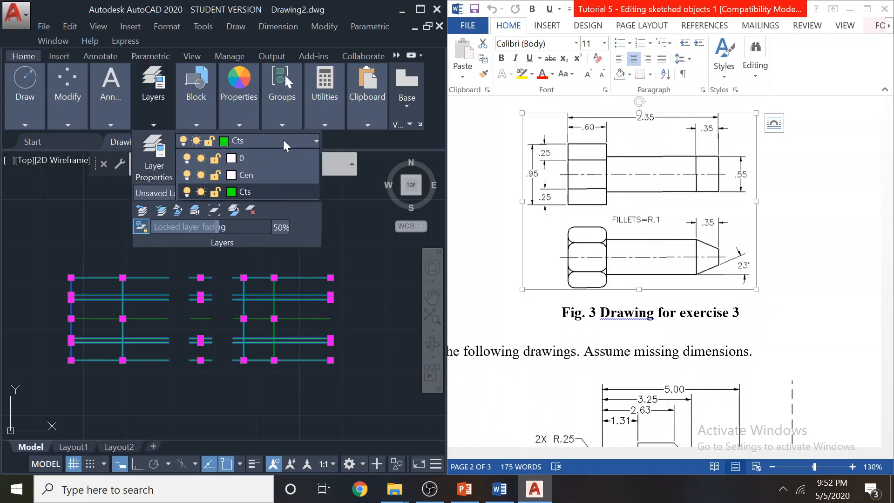
click(272, 175)
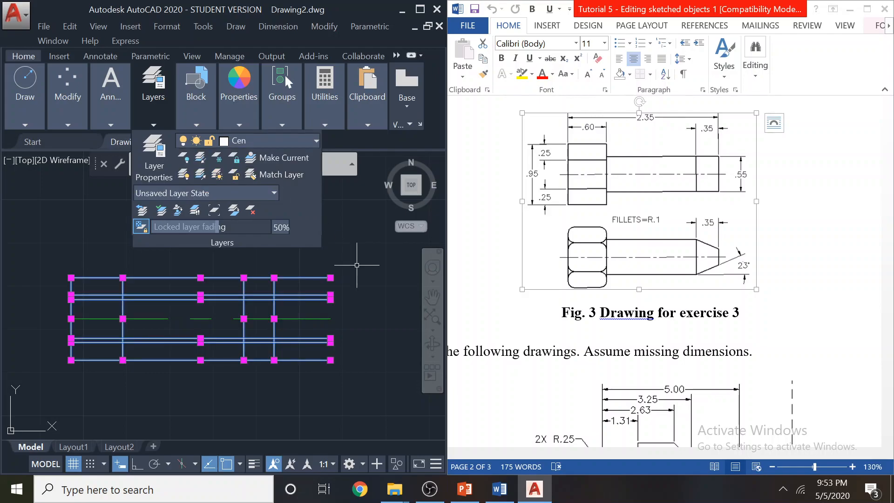
key(Escape)
Rename the white continuous layer Cen as "Cts n" in the layer properties
click(150, 114)
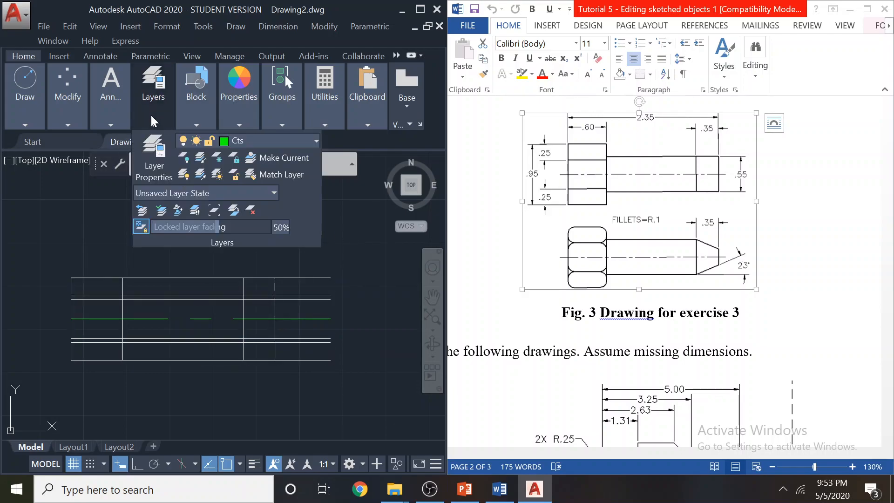
click(149, 153)
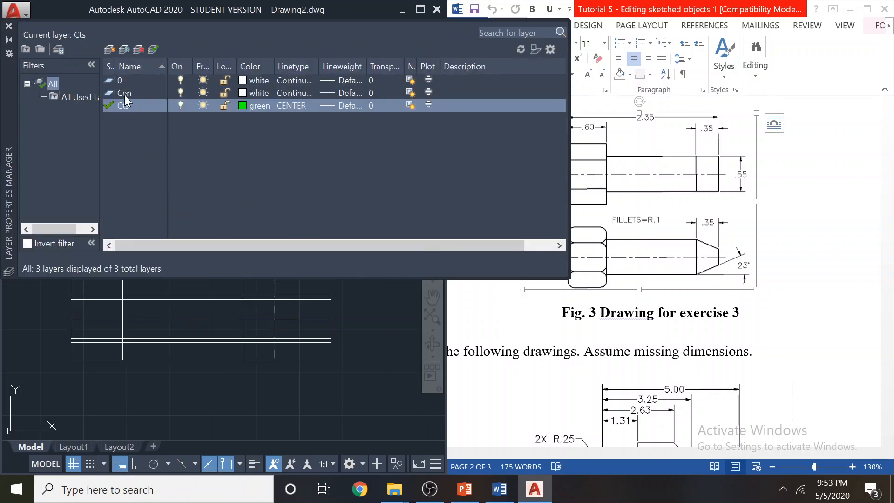
click(123, 94)
right_click(123, 95)
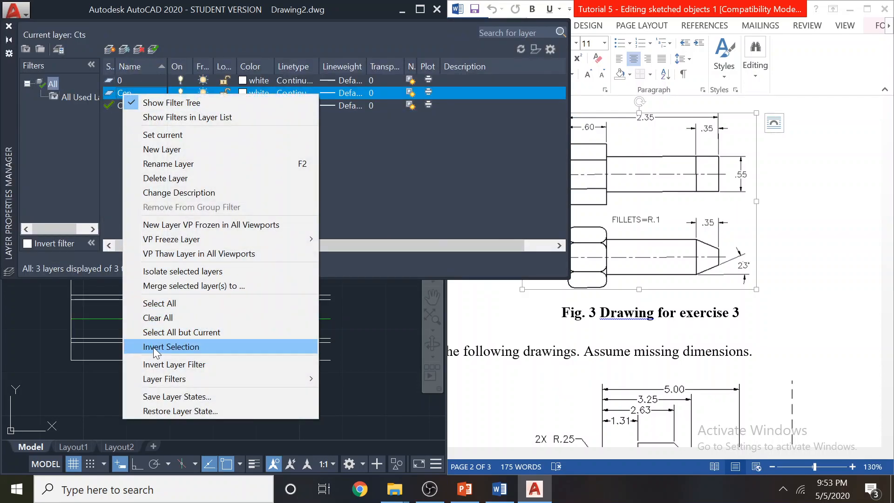
click(158, 161)
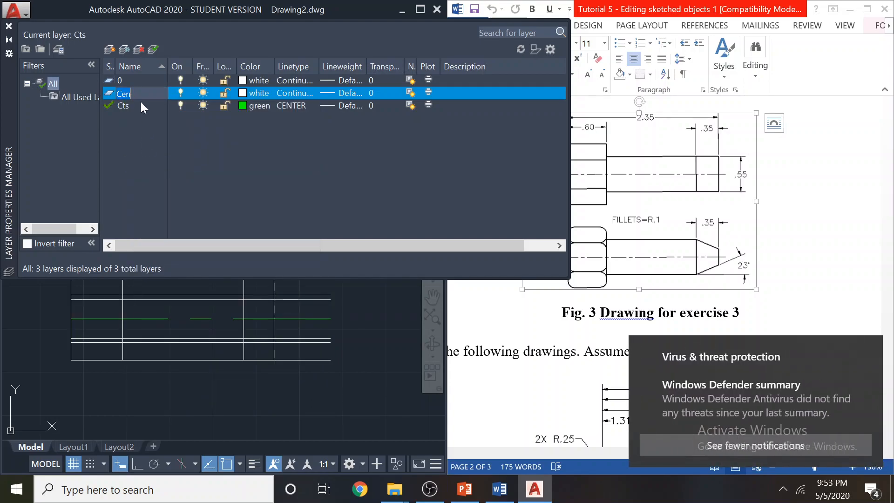
text(Cts)
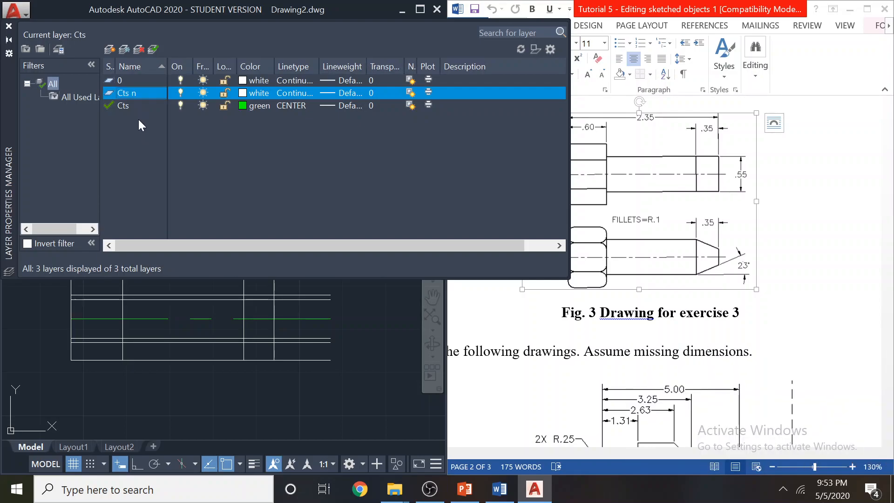
Rename the green CENTER linetype layer as Cen and the white continuous layer as Cts
right_click(125, 106)
click(156, 177)
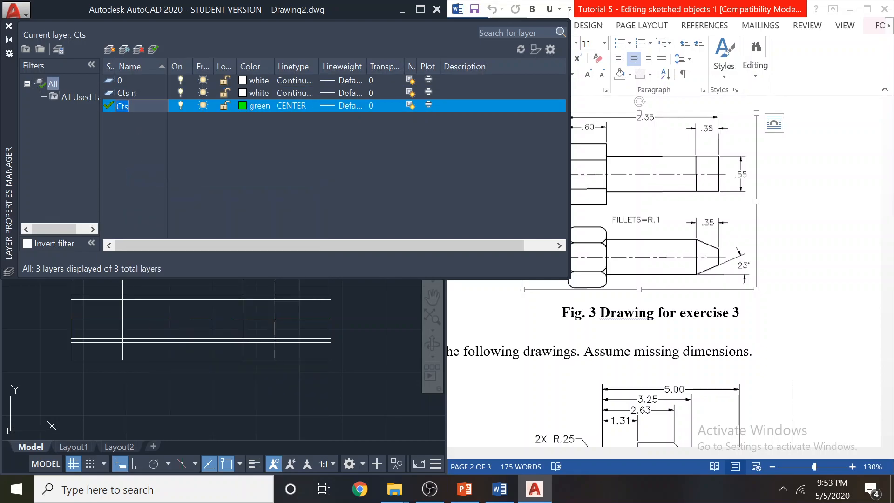
text(Cen)
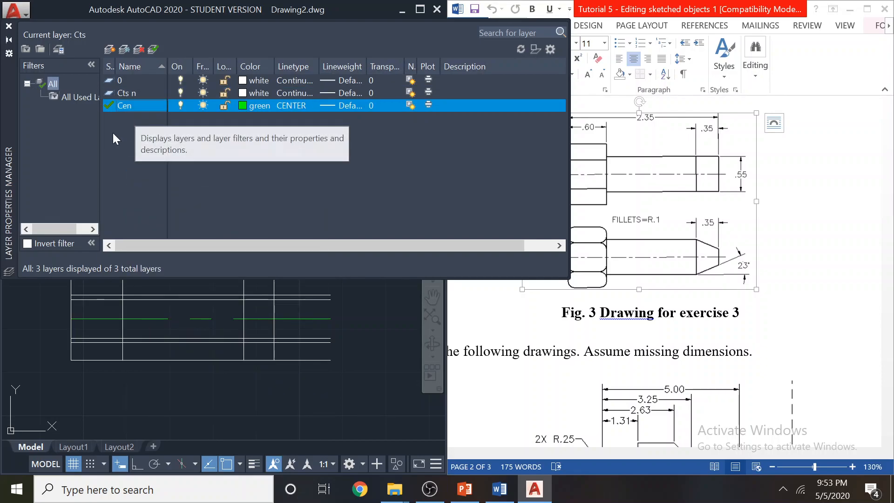
right_click(139, 95)
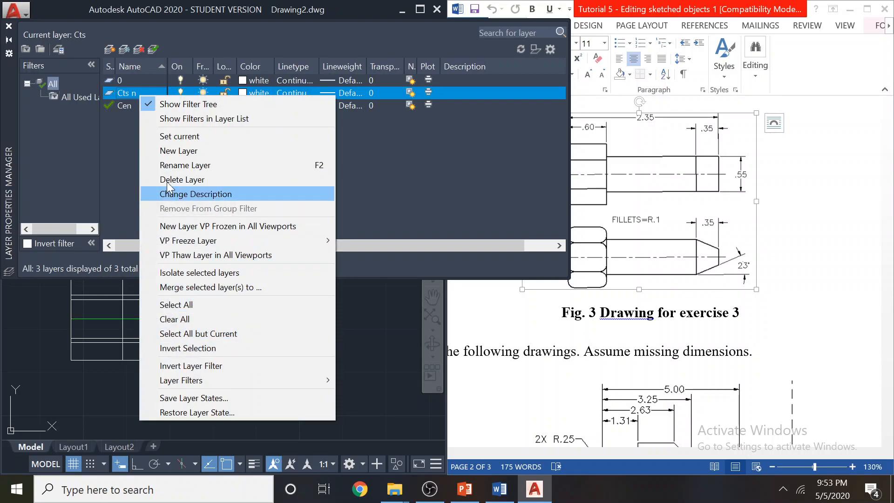
click(163, 164)
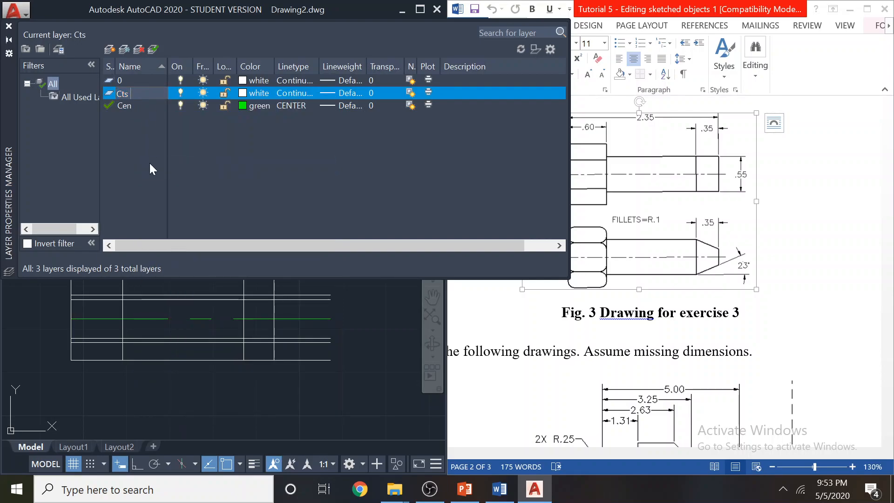
key(Return)
click(9, 26)
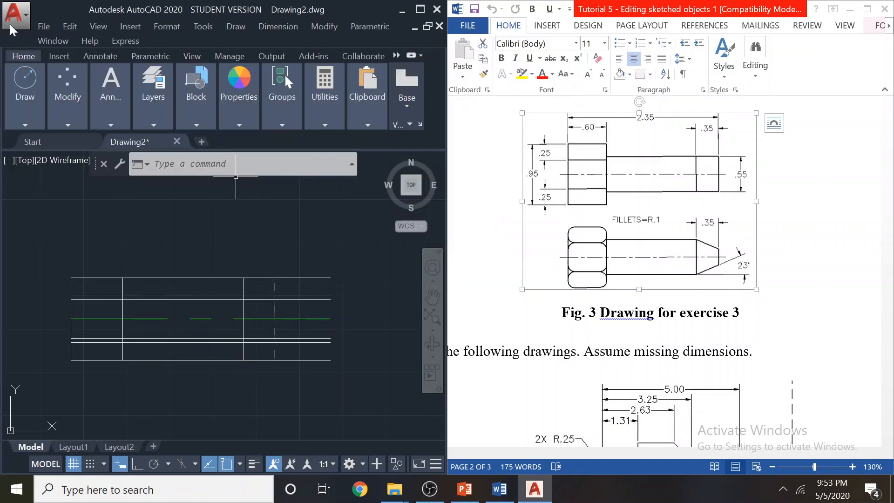
Using all the bolt's lines as cutting edges, trim the horizontal lines that run past the bolt's right end
middle_drag(185, 328, 218, 315)
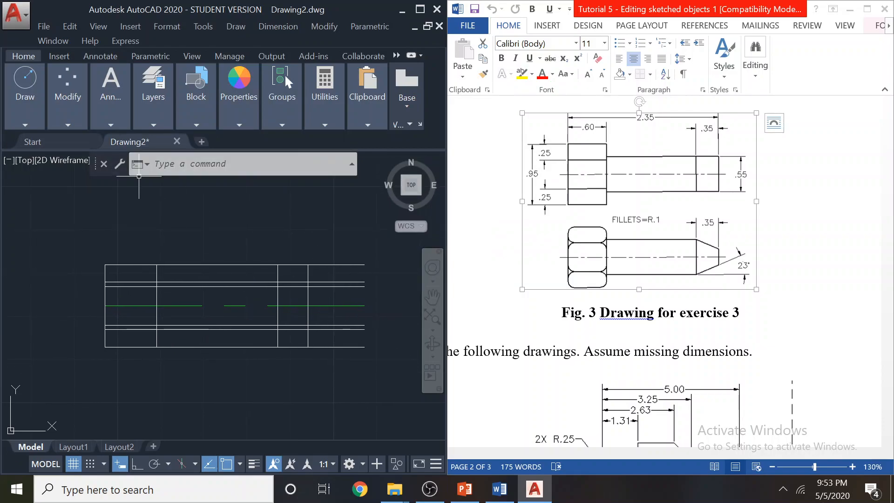
click(385, 373)
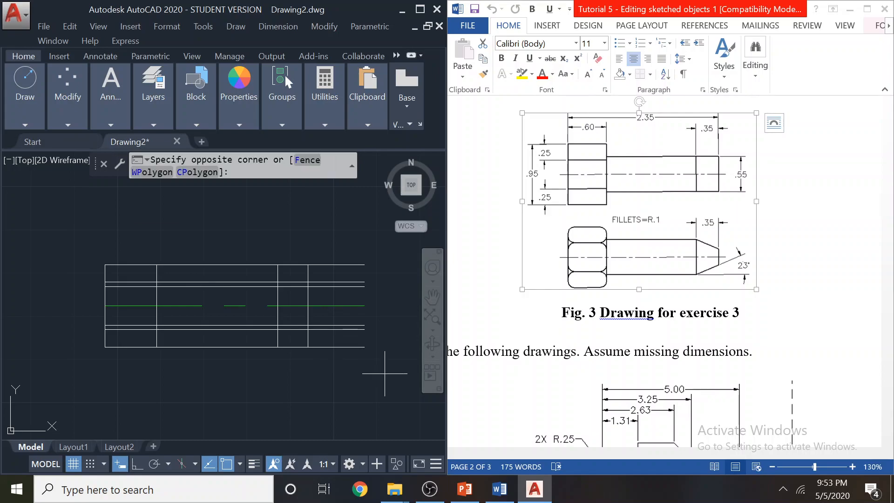
click(120, 241)
click(74, 113)
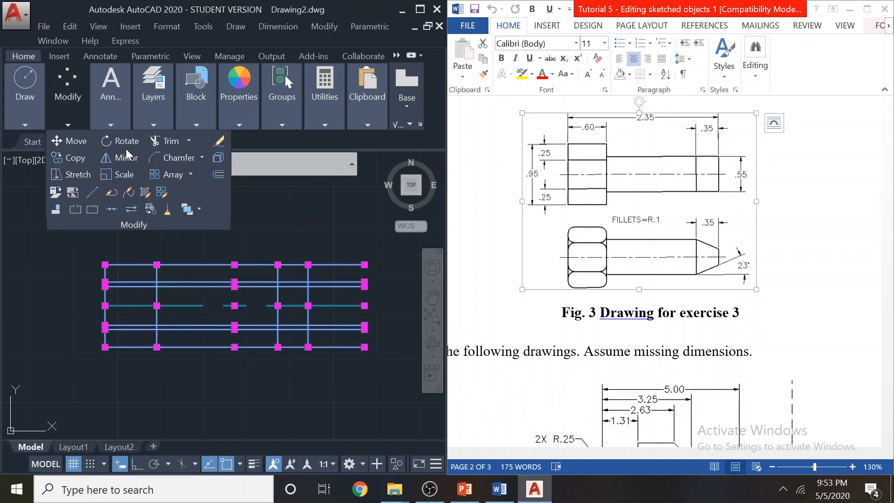
click(188, 141)
click(186, 161)
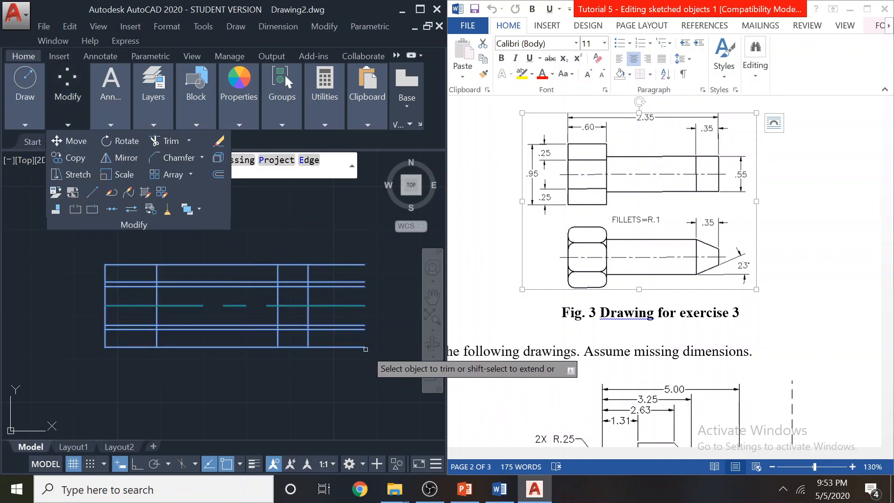
click(388, 367)
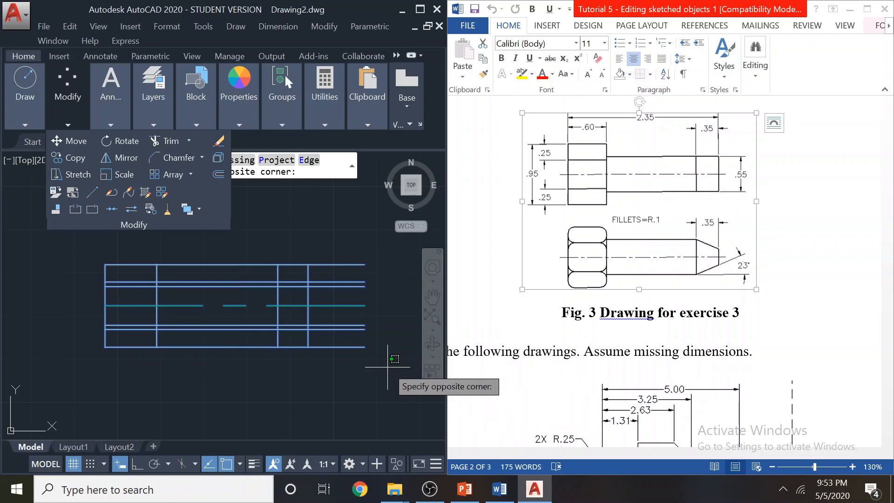
click(322, 247)
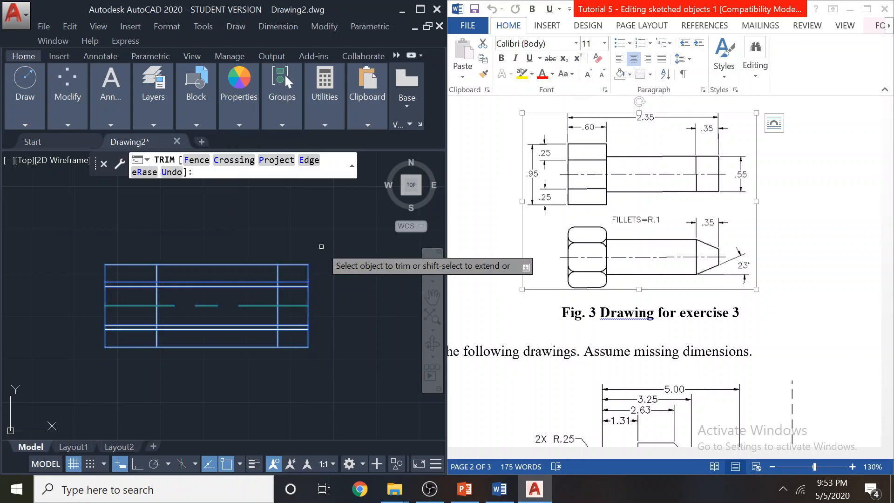
Trim the outer and inner horizontal lines between head and tip, and the shank lines inside the head
click(212, 263)
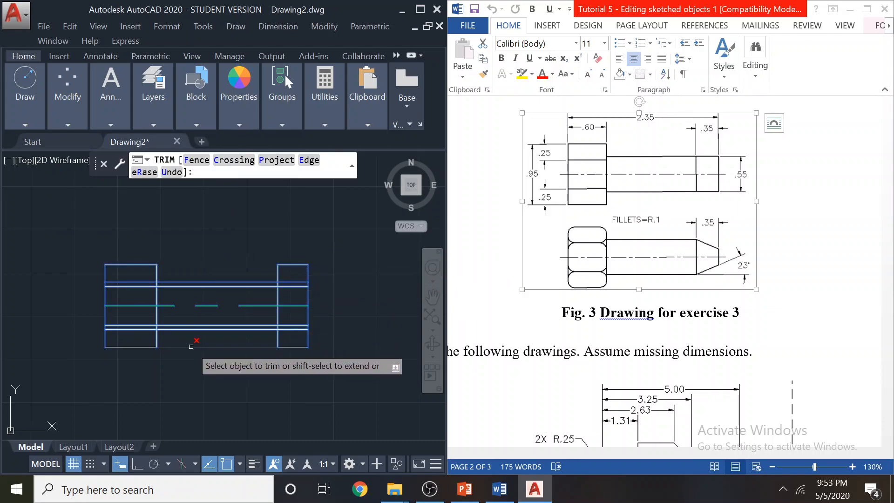
click(191, 347)
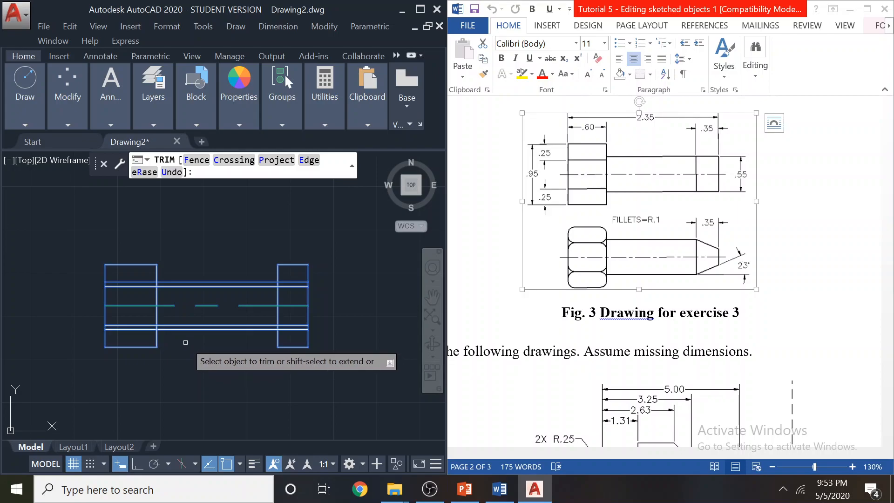
click(189, 325)
click(188, 286)
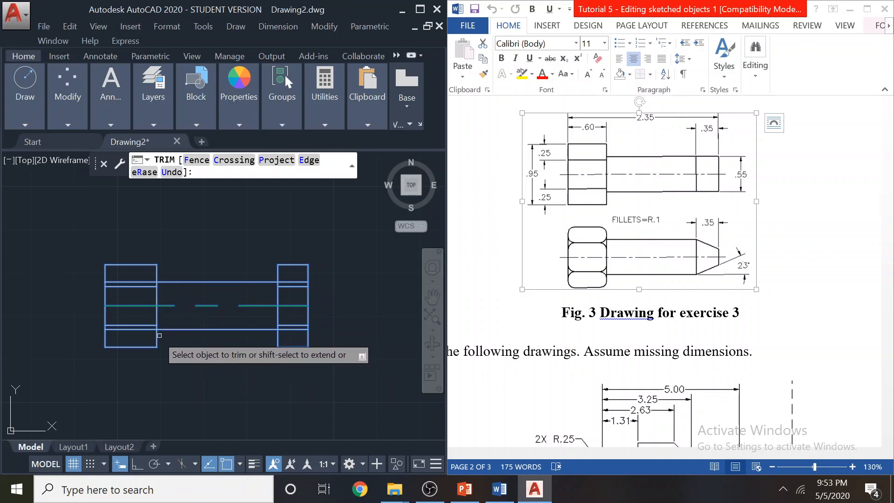
click(133, 282)
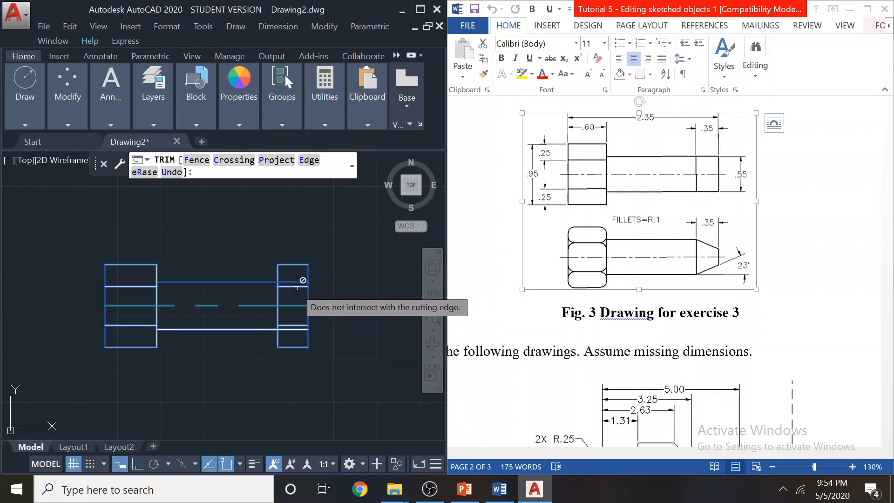
key(Escape)
key(Escape)
Erase the leftover inner horizontal segments inside the tip section
click(293, 325)
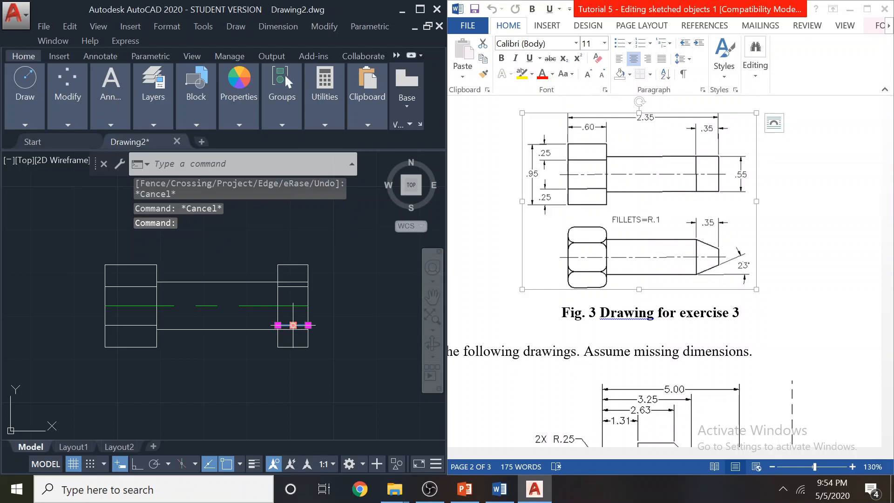
key(Delete)
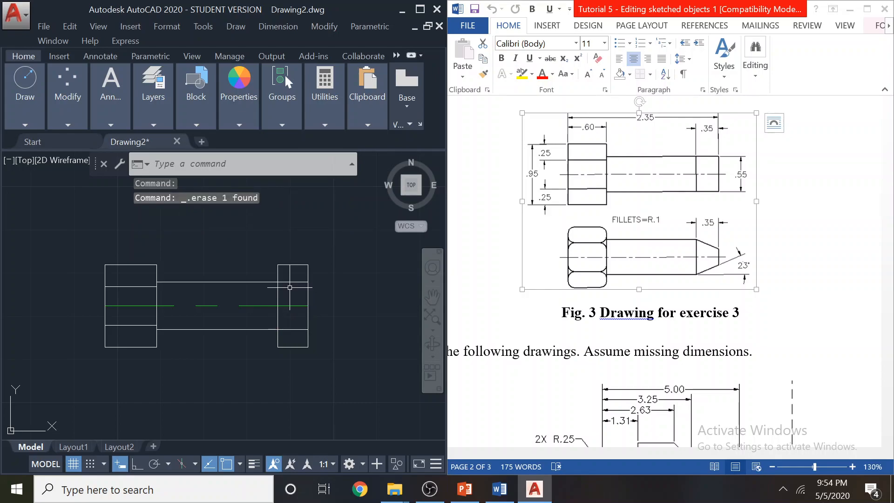
click(329, 274)
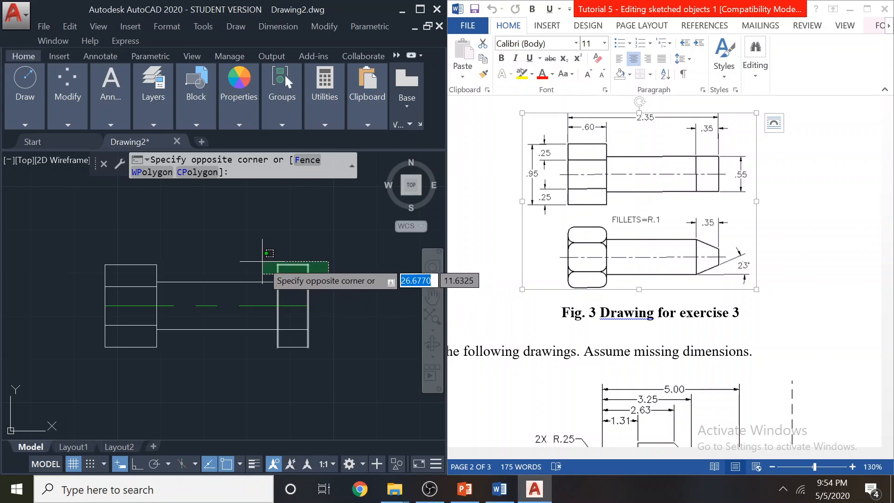
key(Escape)
Trim the two vertical lines of the tip section where they extend above and below the shank
click(337, 363)
click(241, 252)
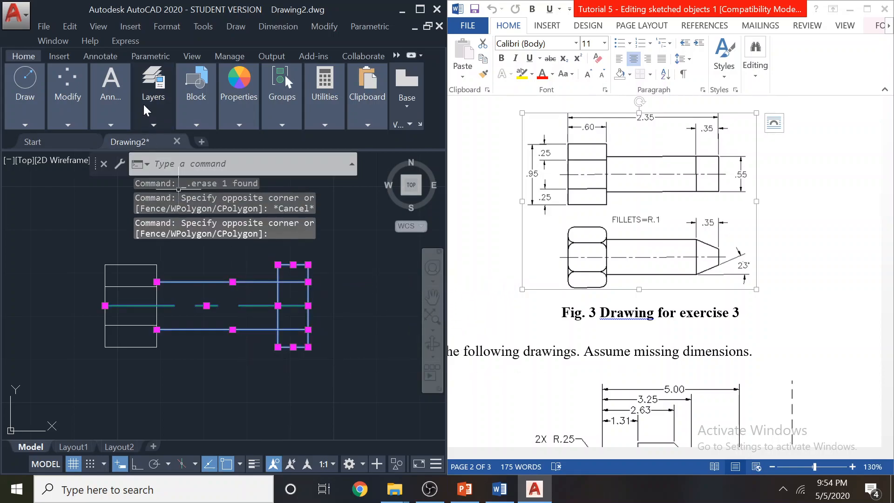
mouse_move(85, 110)
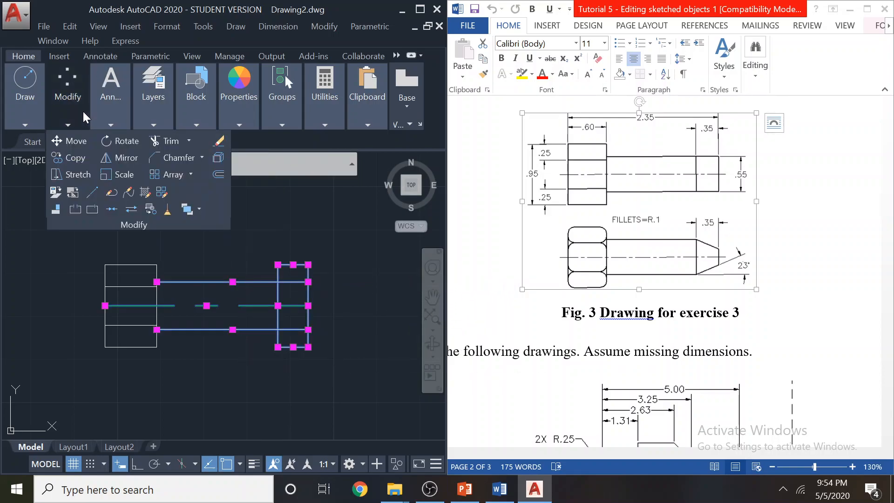
click(188, 139)
click(189, 155)
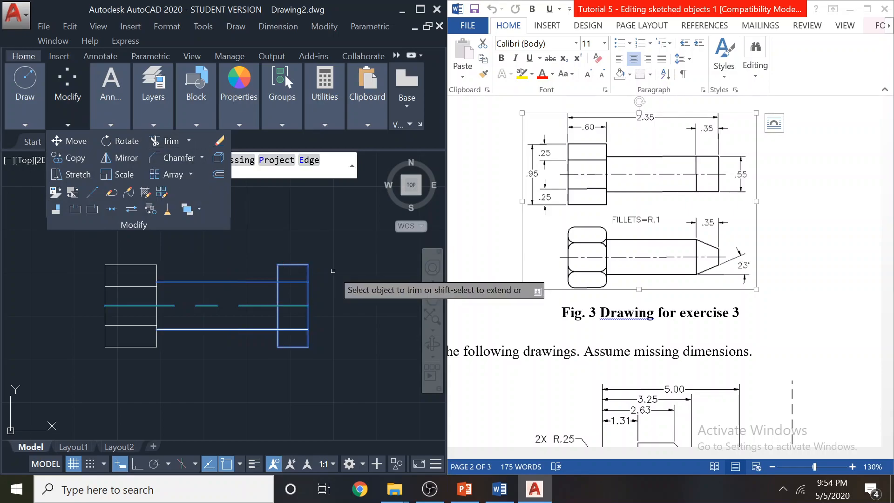
click(305, 273)
click(278, 273)
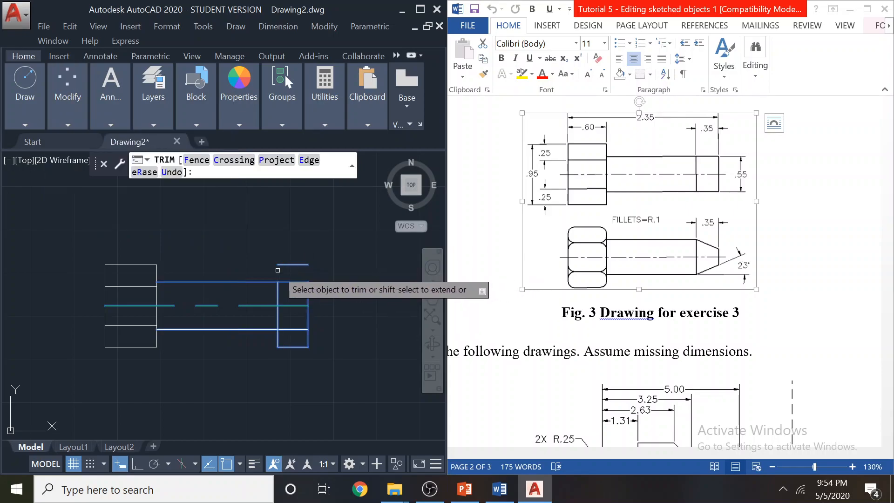
click(277, 339)
click(307, 339)
key(Escape)
key(Escape)
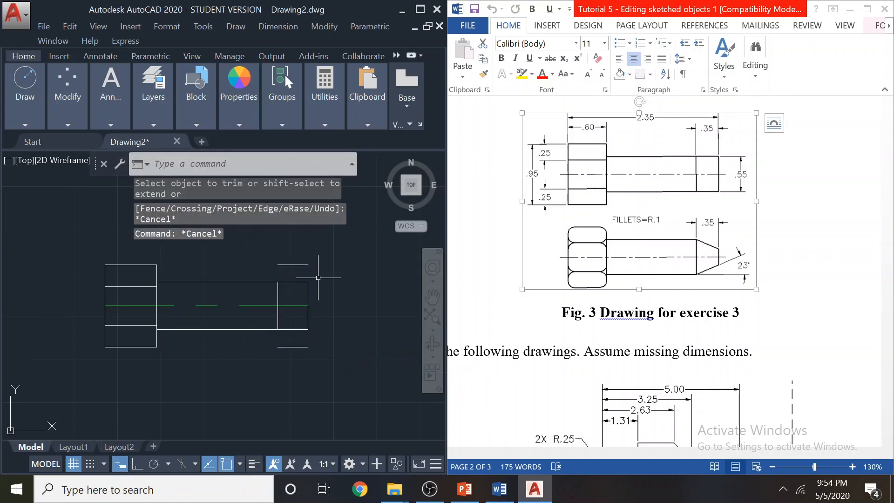
Erase the two loose horizontal segments above and below the tip section
click(311, 267)
click(293, 260)
key(Delete)
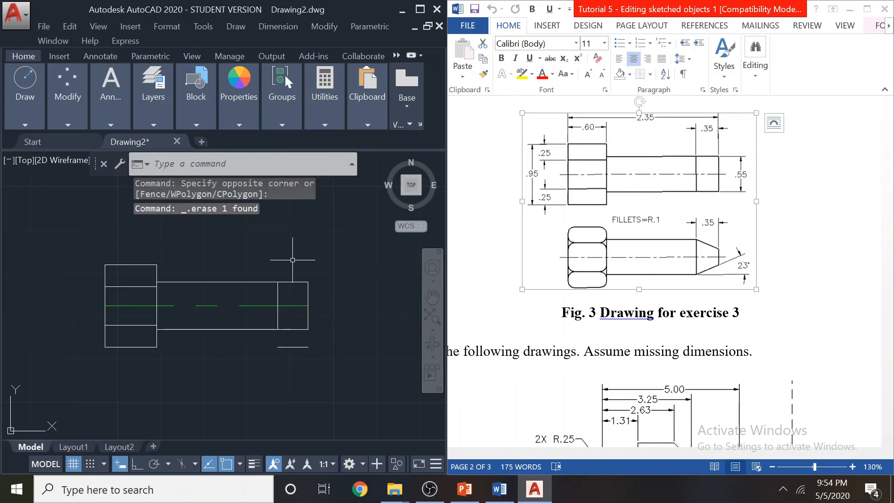
click(311, 342)
click(294, 358)
key(Delete)
Stretch the right end of the center line slightly past the bolt's tip with ortho mode on
click(245, 305)
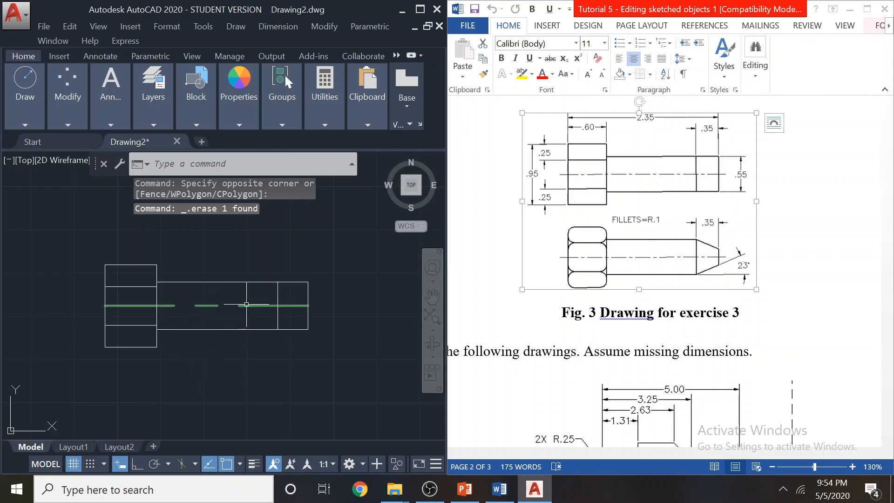
click(308, 306)
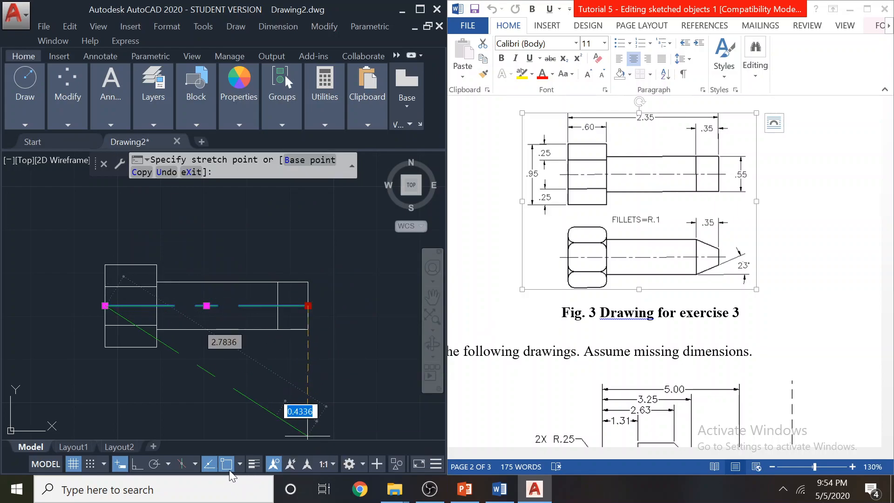
click(137, 464)
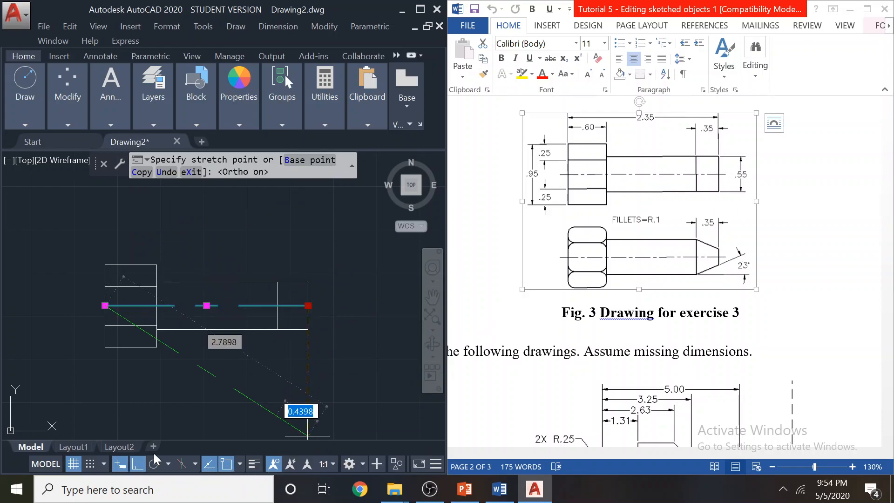
click(317, 306)
key(Escape)
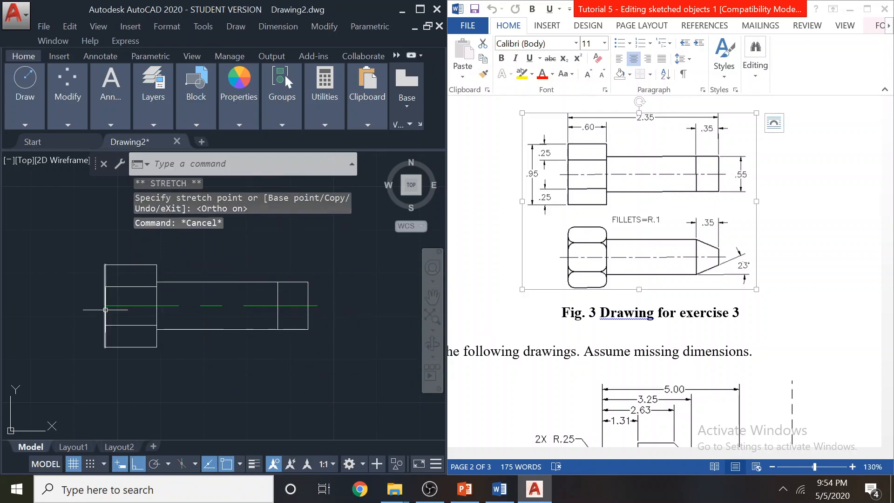
Stretch the left end of the center line about 0.18 beyond the bolt head
click(116, 306)
click(104, 306)
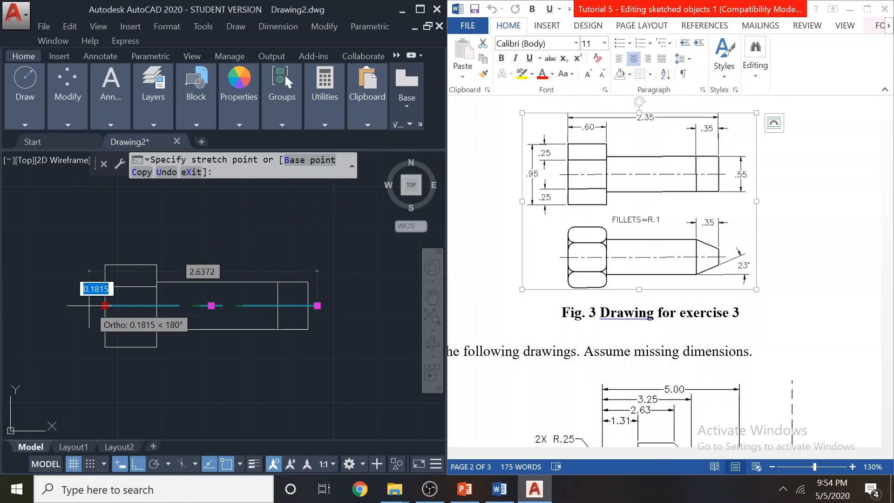
key(Escape)
key(Escape)
key(Escape)
Set the linetype scale factor to 0.25 with LTSCALE
scroll(224, 361, down, 2)
scroll(215, 357, up, 2)
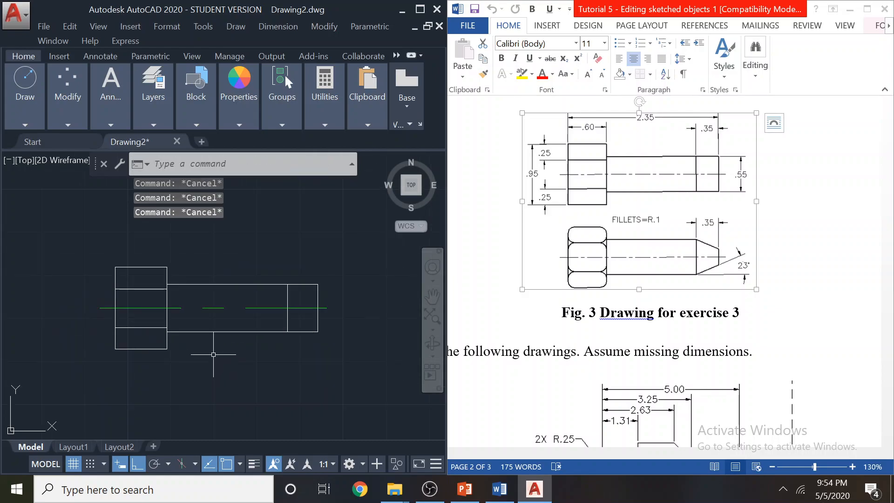
mouse_move(203, 335)
middle_down()
mouse_move(208, 317)
mouse_move(218, 324)
middle_up()
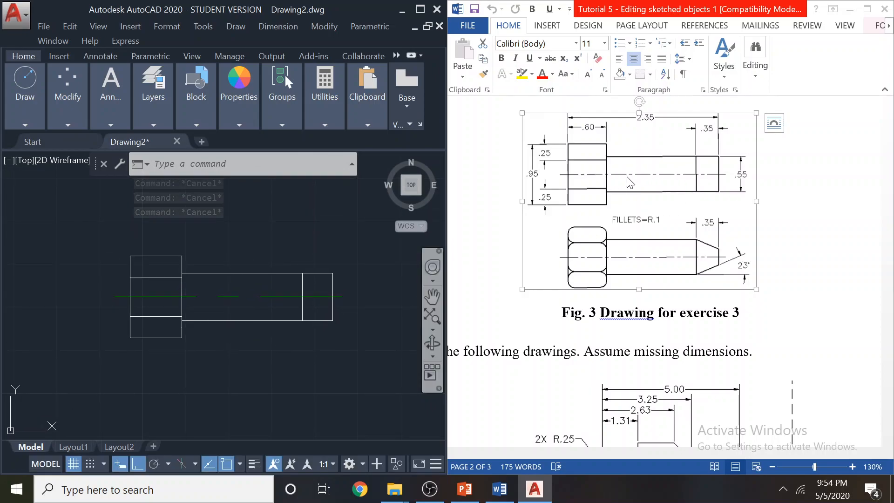
click(255, 164)
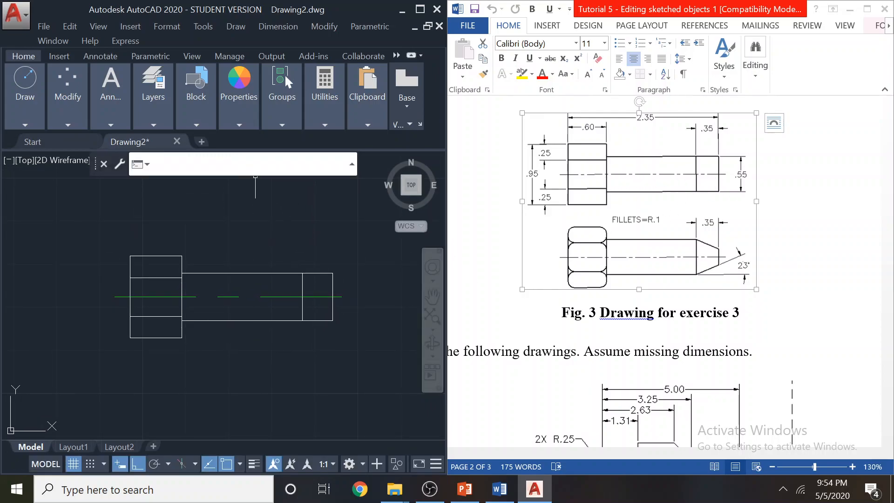
text(ltscal)
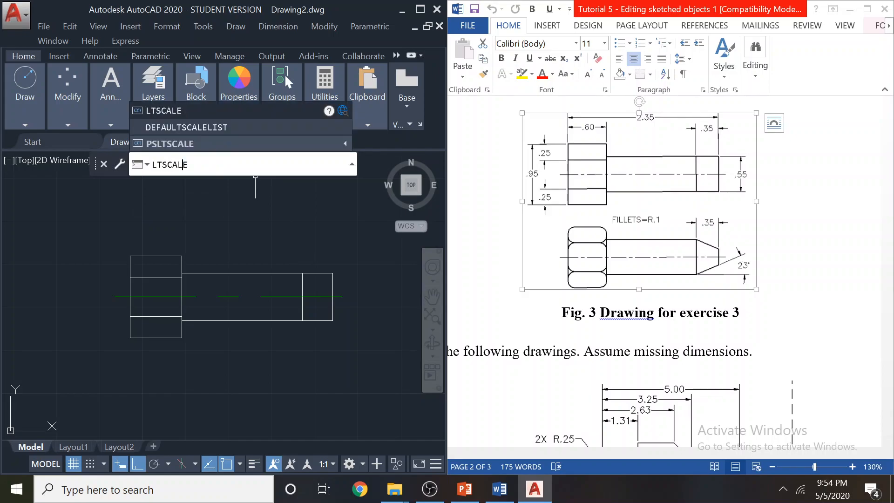
key(Return)
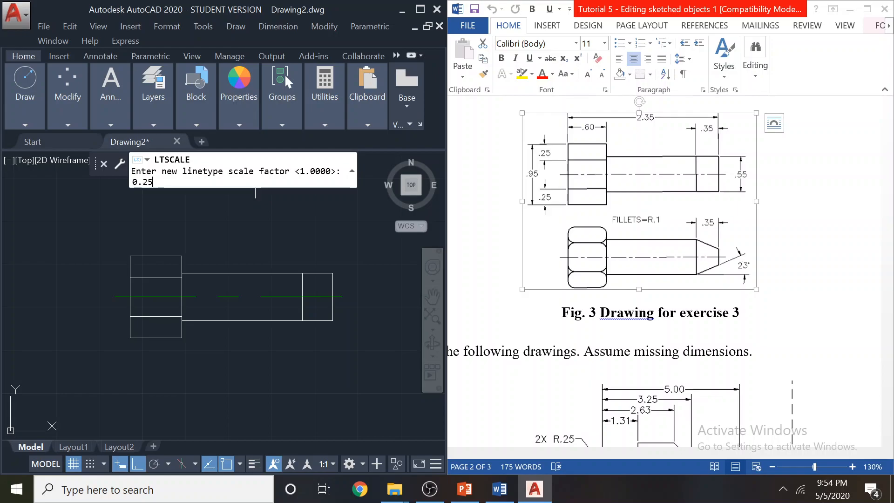
key(Return)
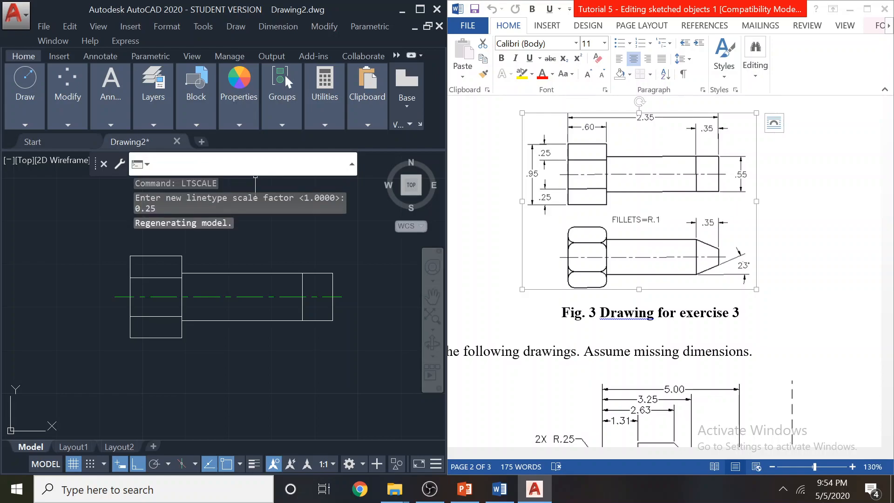
key(Escape)
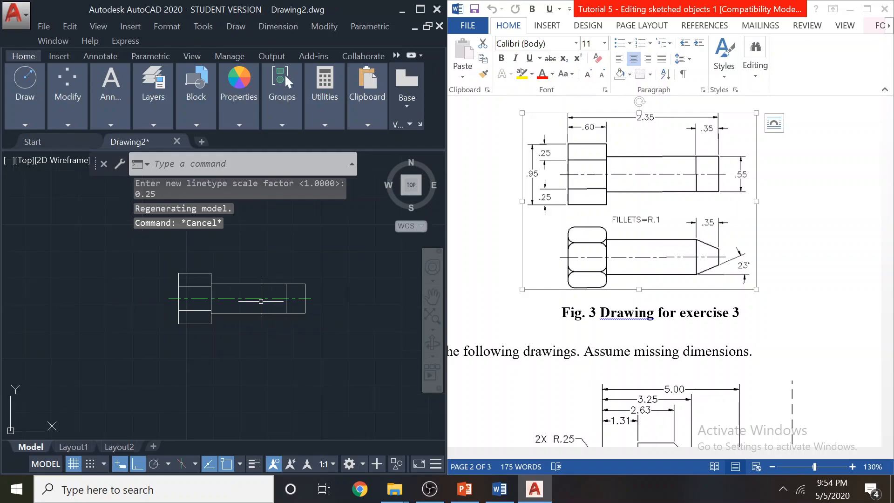
Copy the complete bolt view with its center line straight down to make a second view below
scroll(256, 298, down, 2)
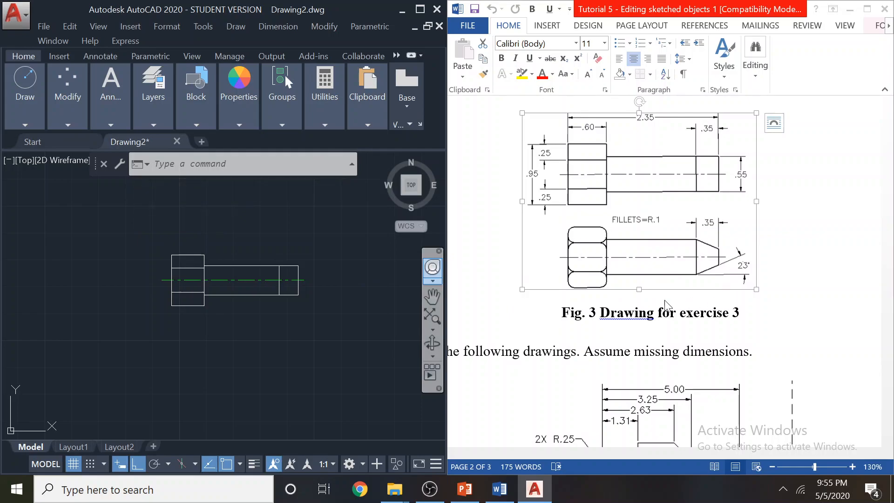
click(126, 228)
click(340, 331)
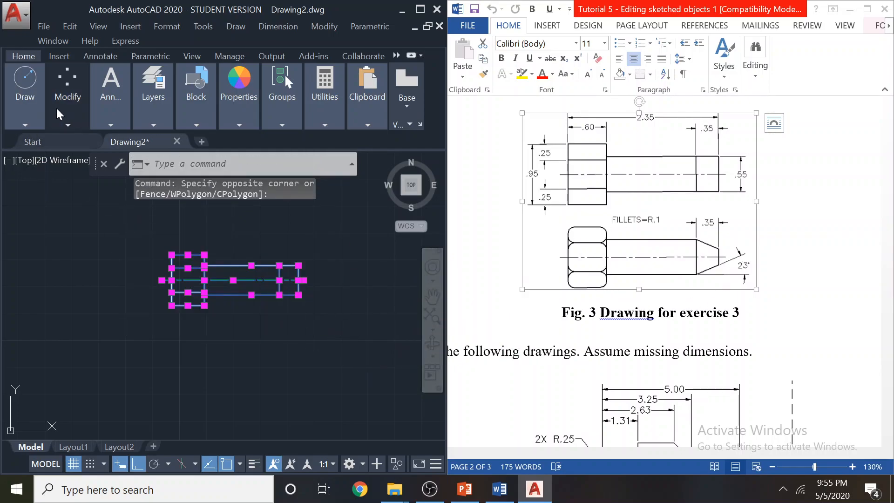
mouse_move(55, 107)
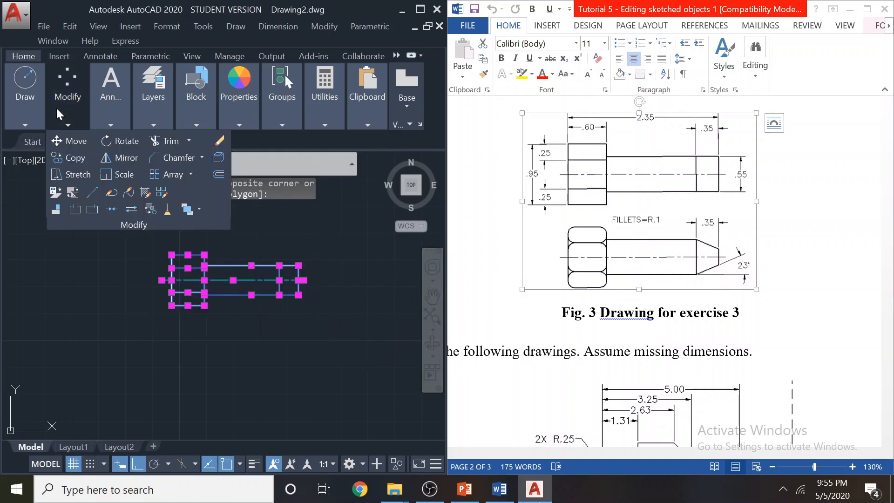
click(80, 157)
click(172, 305)
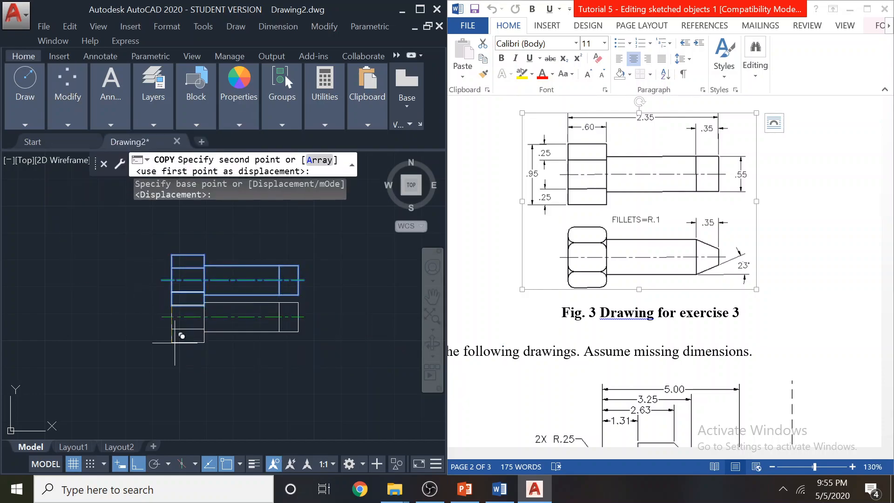
click(175, 387)
key(Escape)
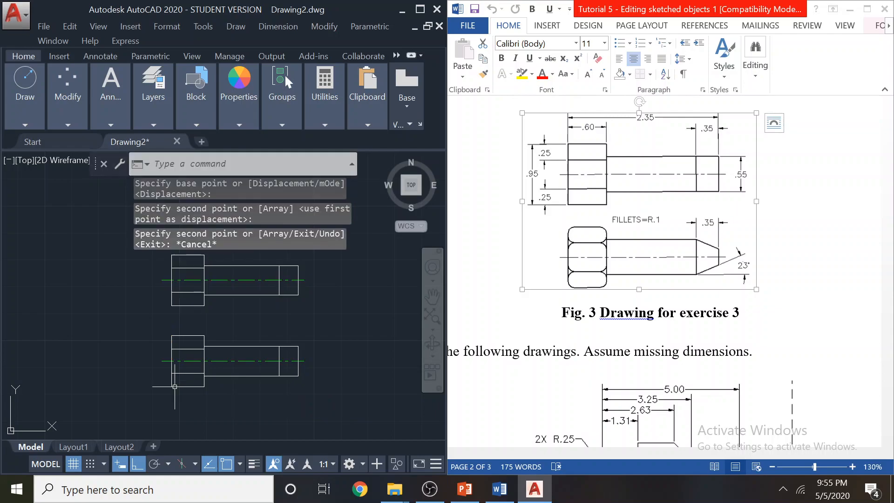
key(Escape)
middle_drag(259, 308, 261, 275)
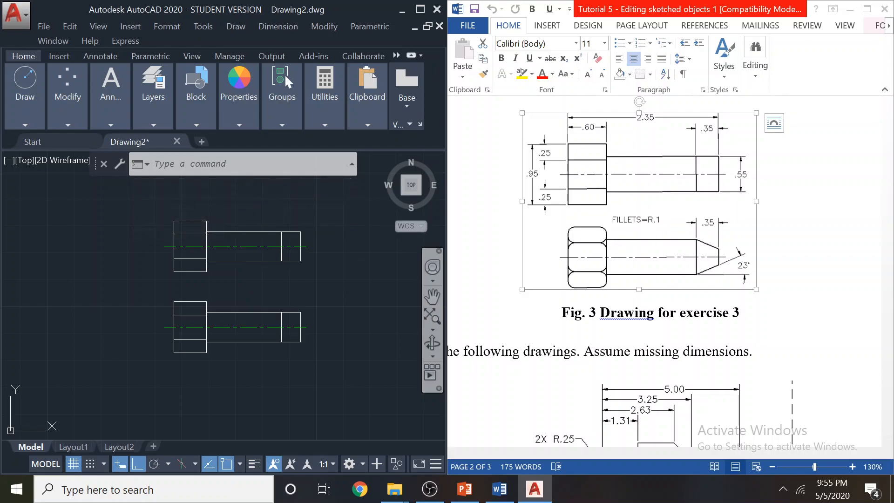
mouse_move(79, 117)
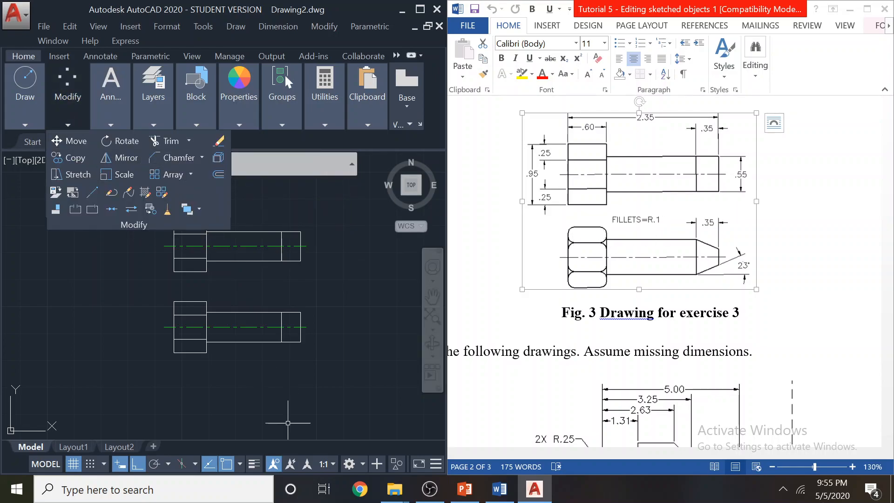
click(433, 491)
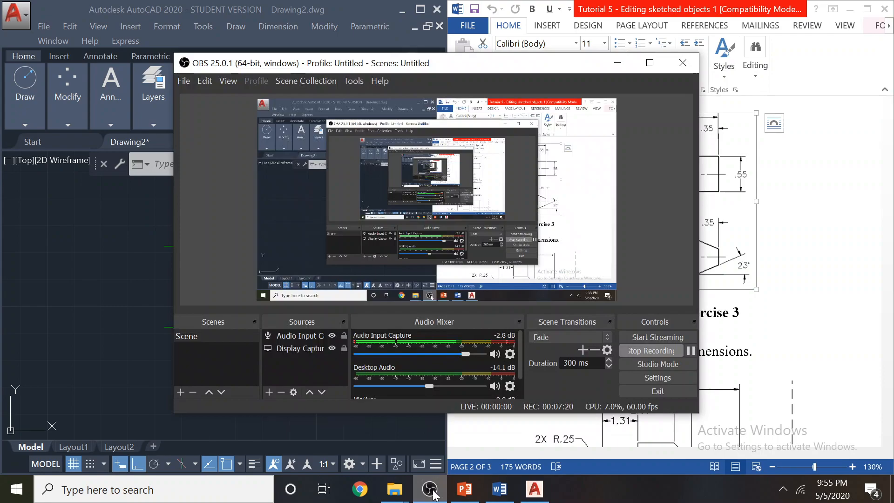
click(433, 493)
Fillet both top corners of the lower view's bolt head with radius 0.1, using the Multiple option
mouse_move(68, 117)
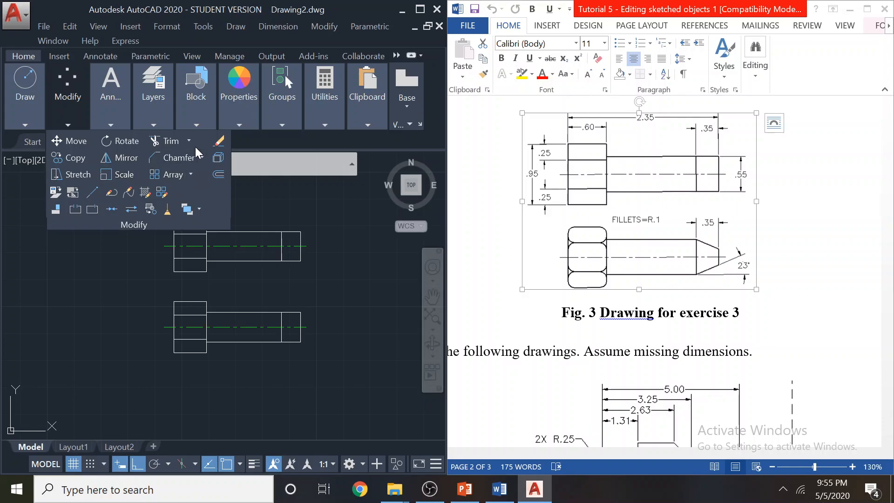
click(202, 158)
click(199, 184)
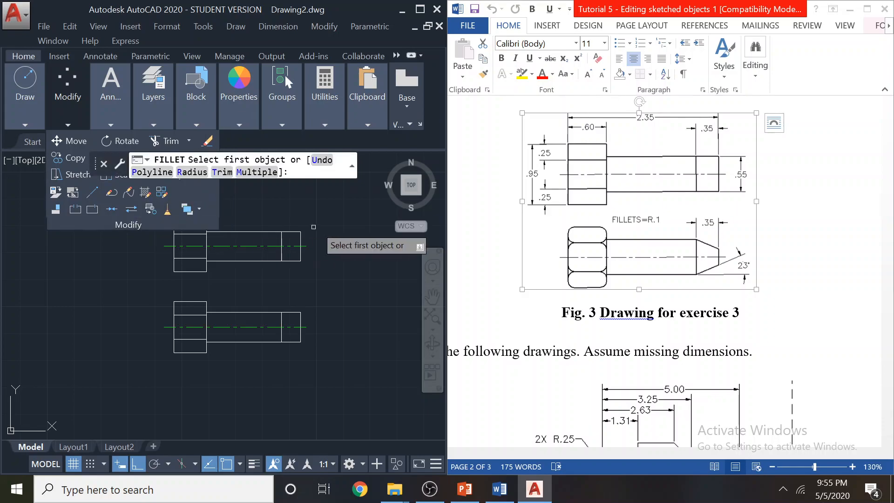
click(257, 172)
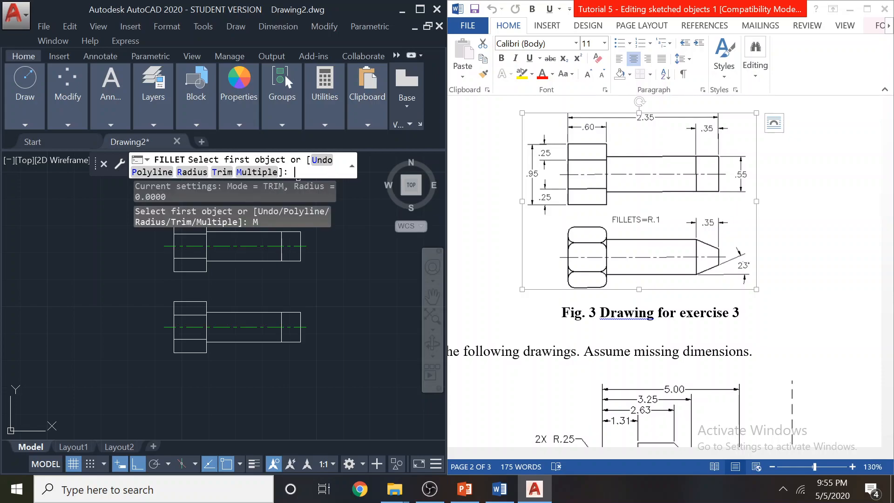
click(202, 173)
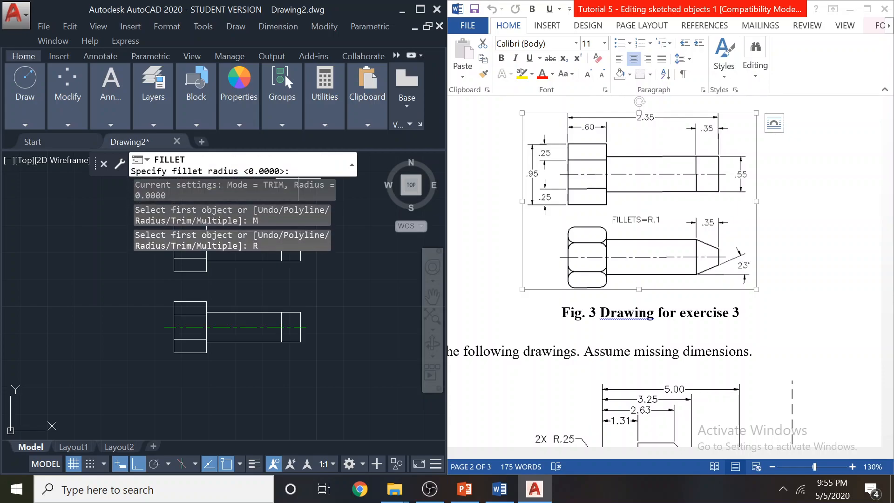
key(Return)
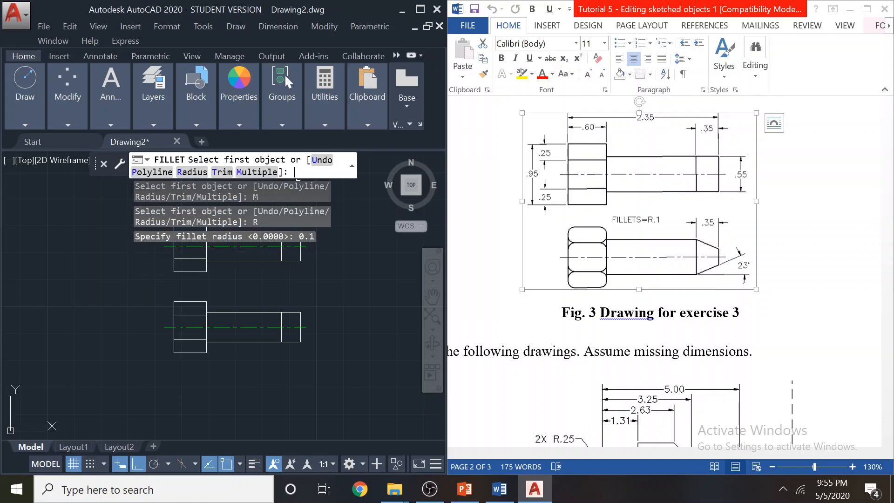
scroll(163, 289, up, 4)
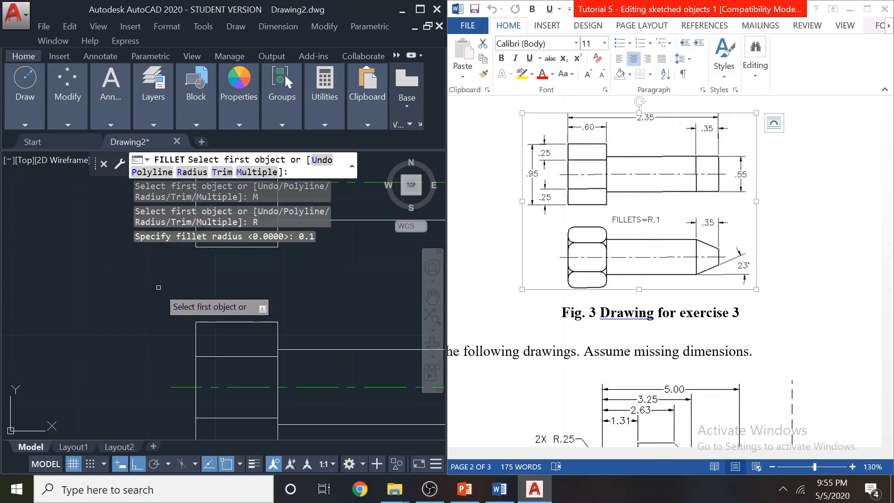
click(206, 325)
click(196, 333)
key(Return)
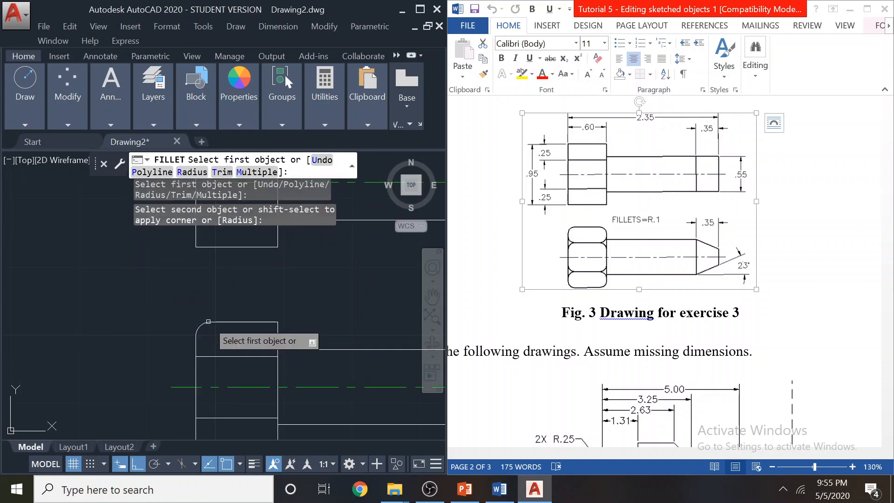
click(261, 322)
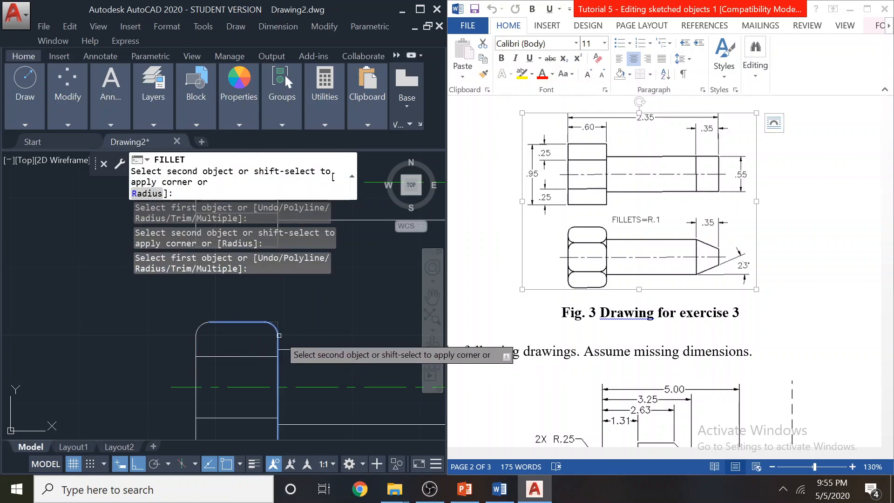
click(278, 334)
key(Return)
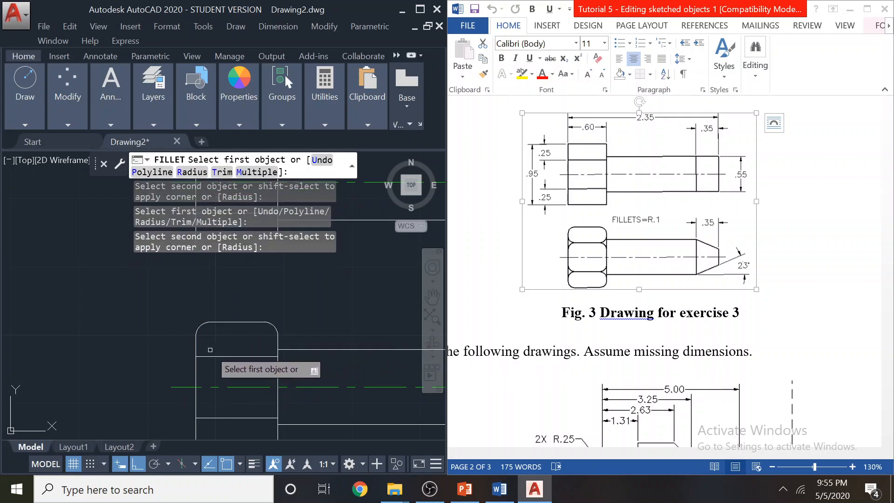
Try to fillet the head's left edge with its upper inner line in Trim mode, and undo it
click(196, 353)
click(206, 355)
key(Return)
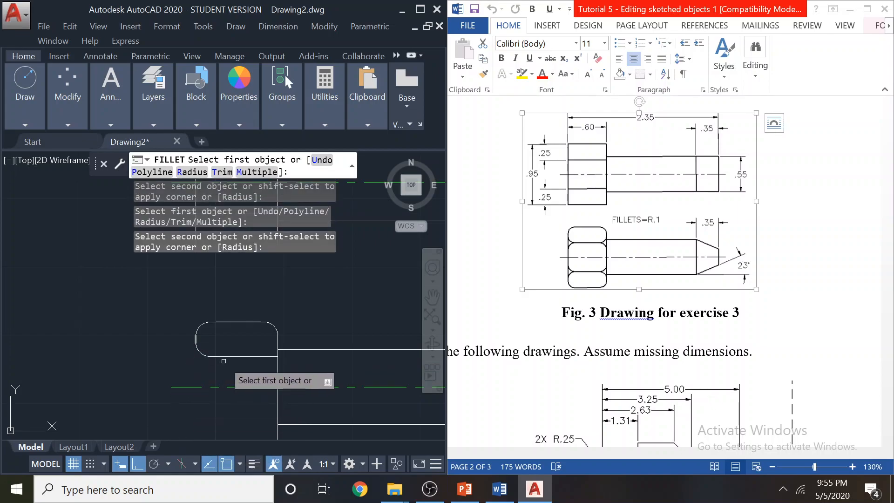
key(ctrl+z)
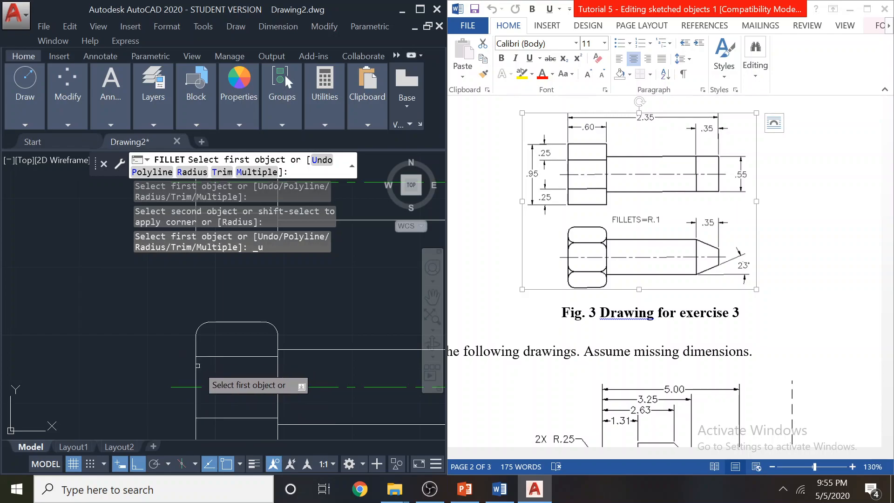
Switch the fillet to No trim mode and round both lower corners of the head's upper section
click(221, 172)
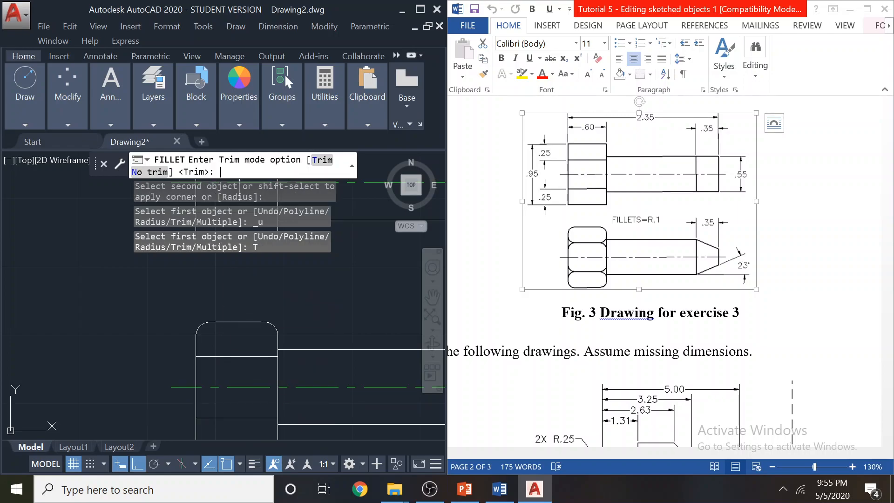
click(162, 172)
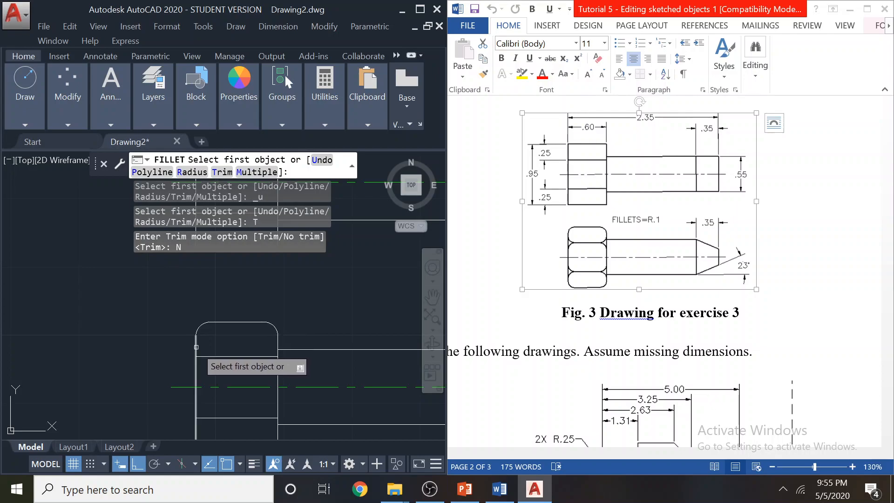
click(195, 346)
click(223, 358)
click(266, 357)
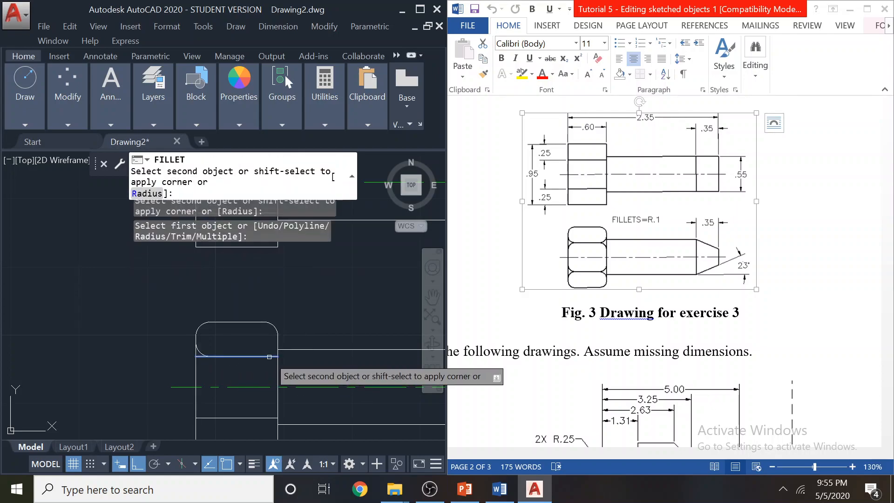
click(278, 347)
Fillet the head's left and right edges with its lower inner line, both above and below that line
middle_drag(219, 370, 217, 312)
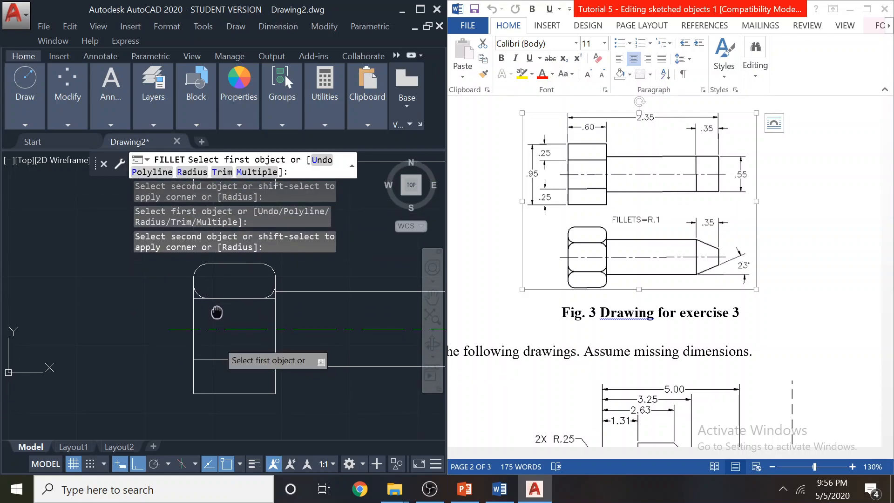
click(193, 347)
click(210, 359)
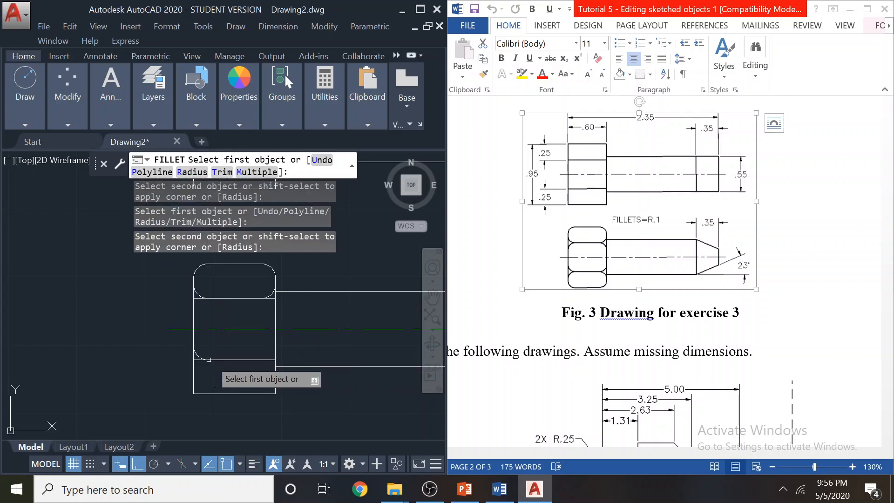
click(267, 360)
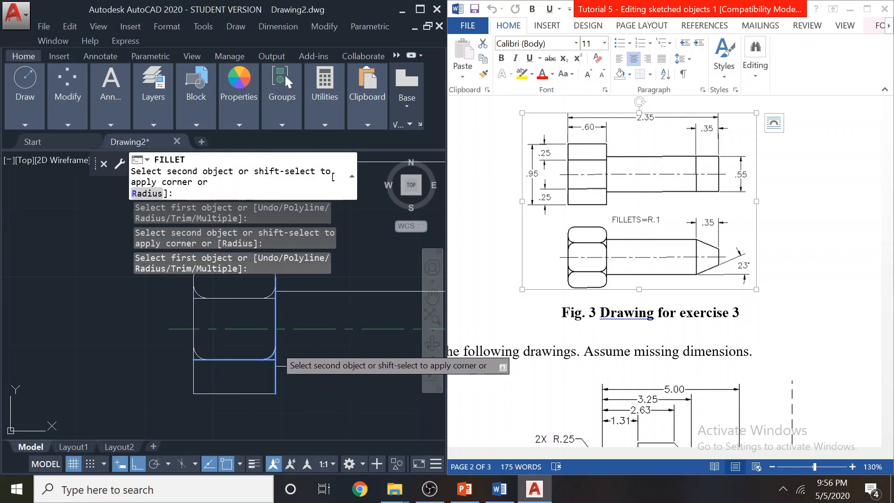
click(275, 349)
click(195, 375)
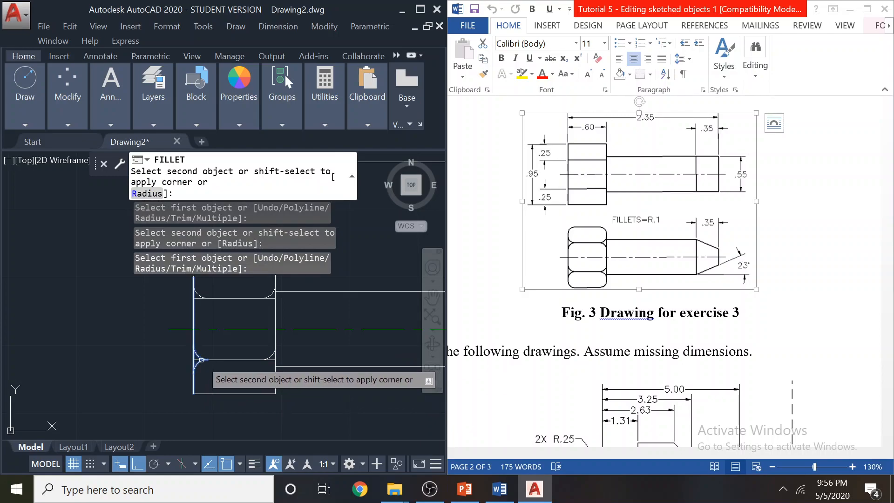
click(207, 360)
click(277, 376)
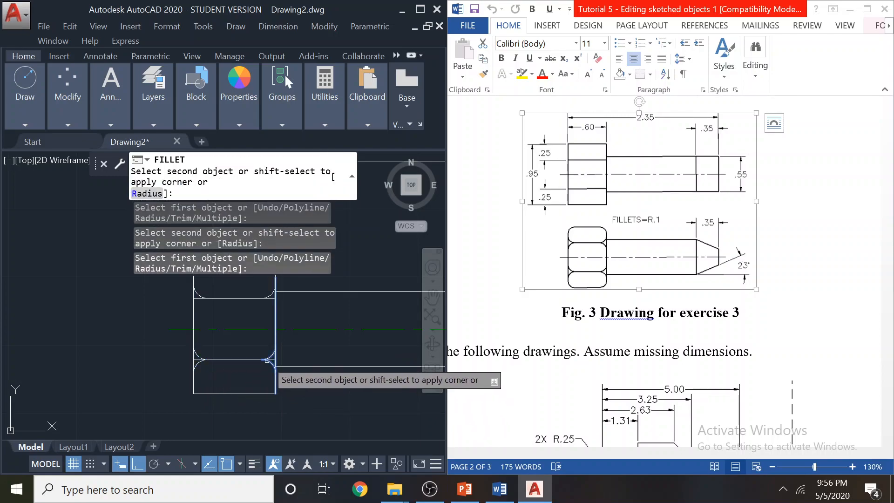
click(268, 360)
Switch the fillet back to Trim mode and round both bottom corners of the lower view's head
mouse_move(230, 338)
middle_down()
mouse_move(230, 347)
mouse_move(230, 329)
middle_up()
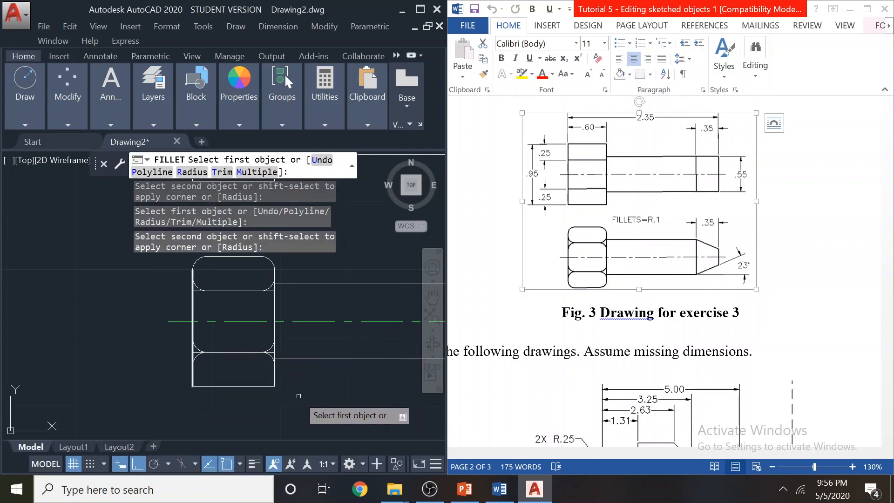
click(223, 173)
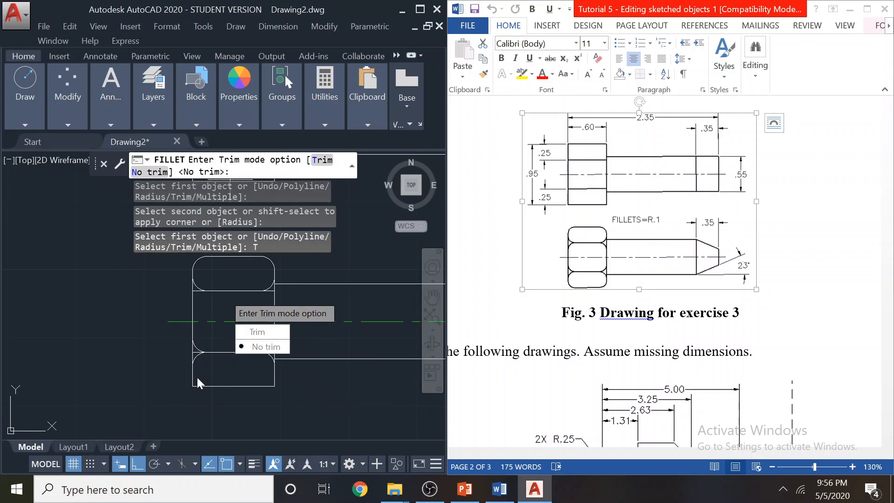
click(261, 332)
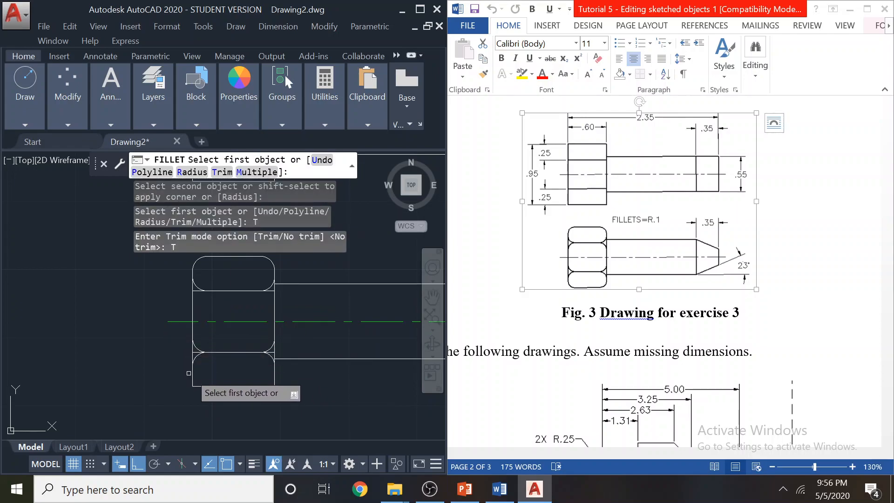
click(193, 368)
click(198, 386)
click(258, 387)
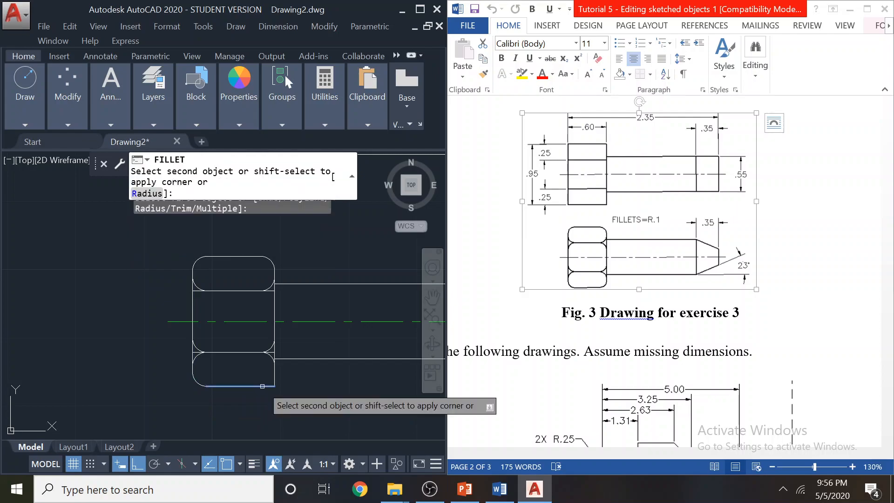
click(276, 380)
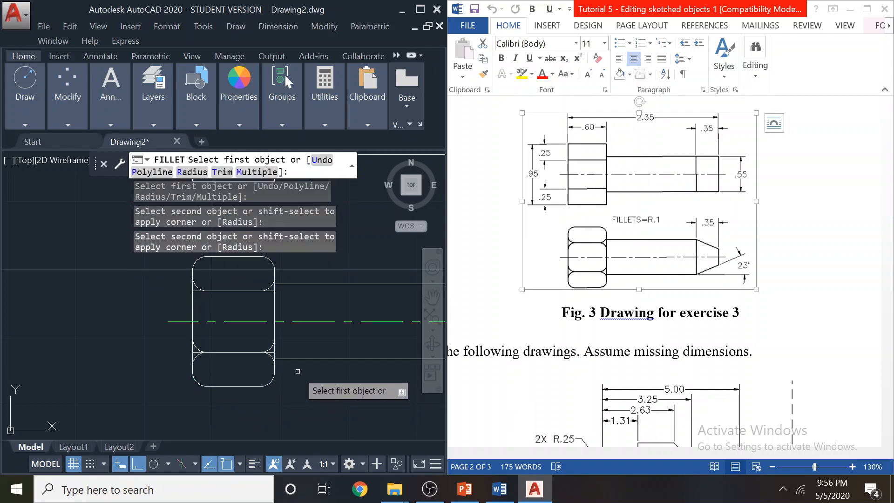
scroll(297, 371, down, 2)
key(Escape)
key(Escape)
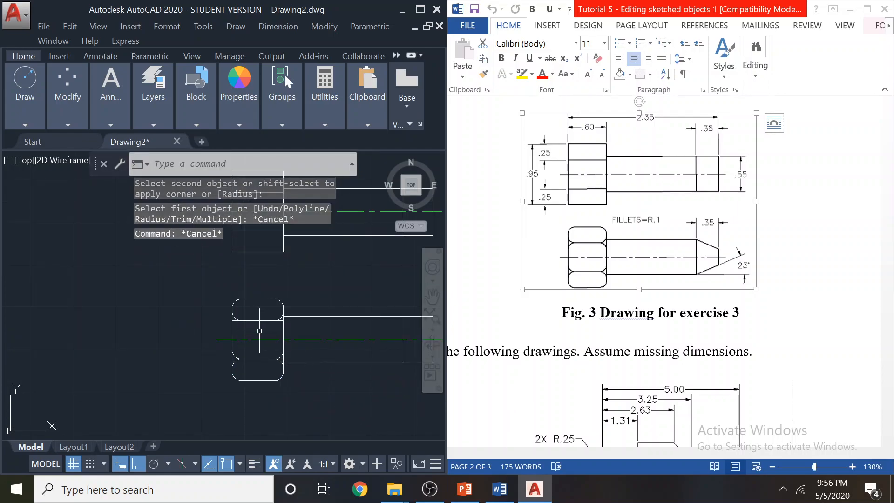
Fillet the head's left and right edges with the underside of its upper inner line, using multiple, radius 0.1 and No trim mode
scroll(258, 331, up, 5)
middle_drag(145, 301, 197, 319)
scroll(197, 319, down, 2)
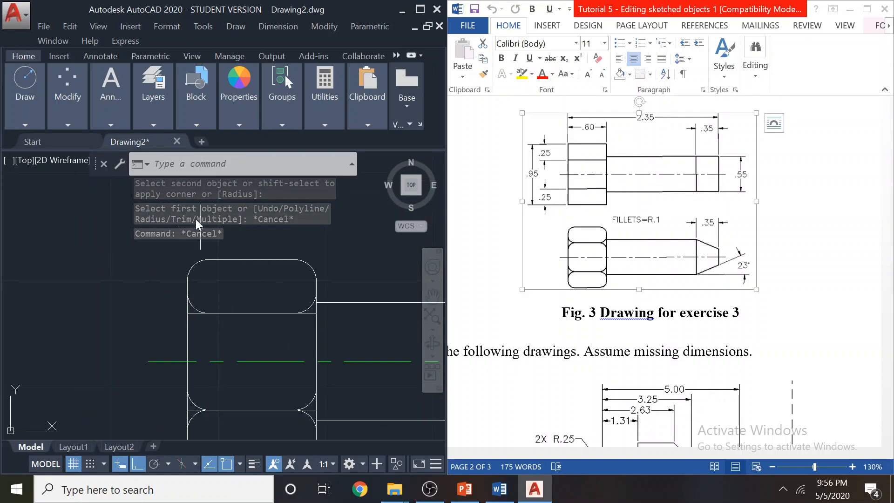
mouse_move(74, 110)
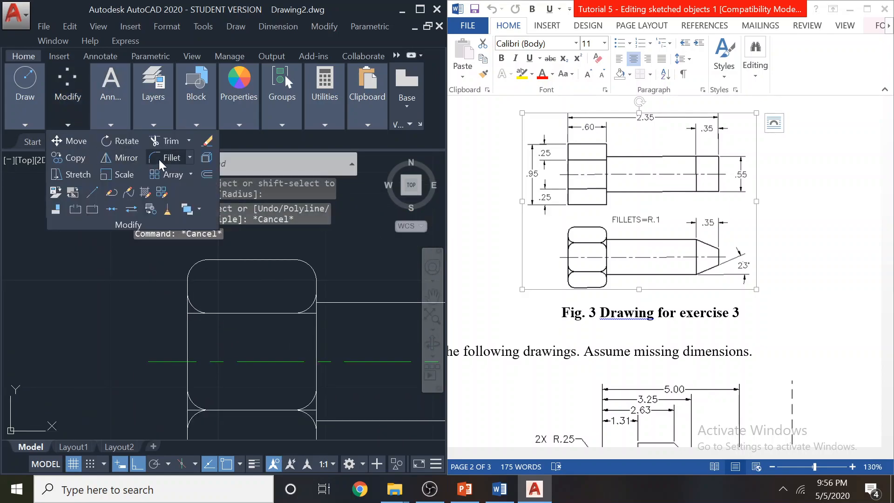
click(191, 159)
click(188, 173)
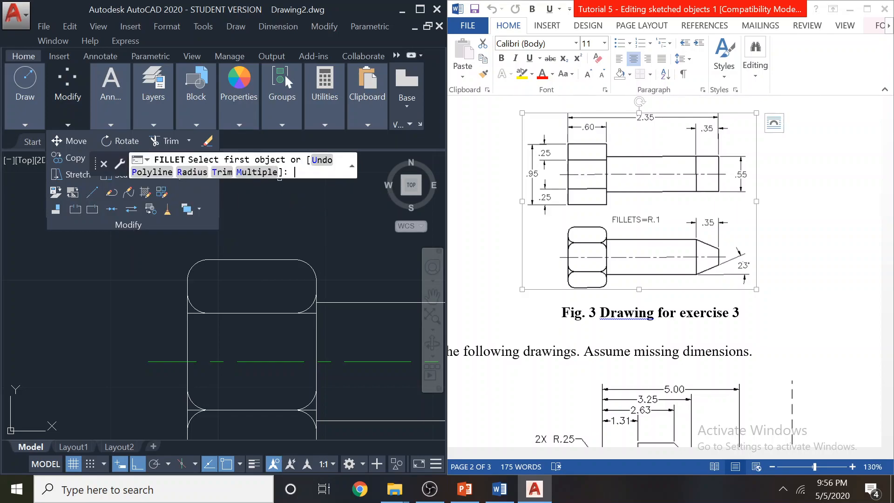
click(196, 173)
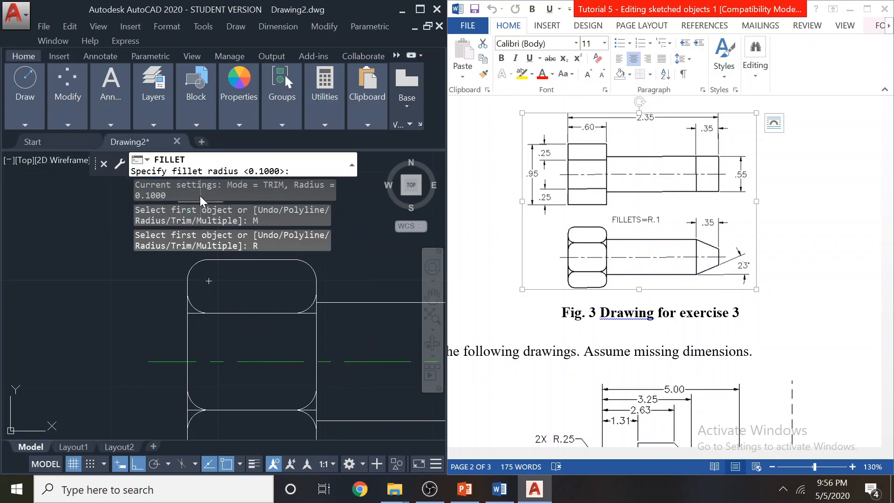
key(Return)
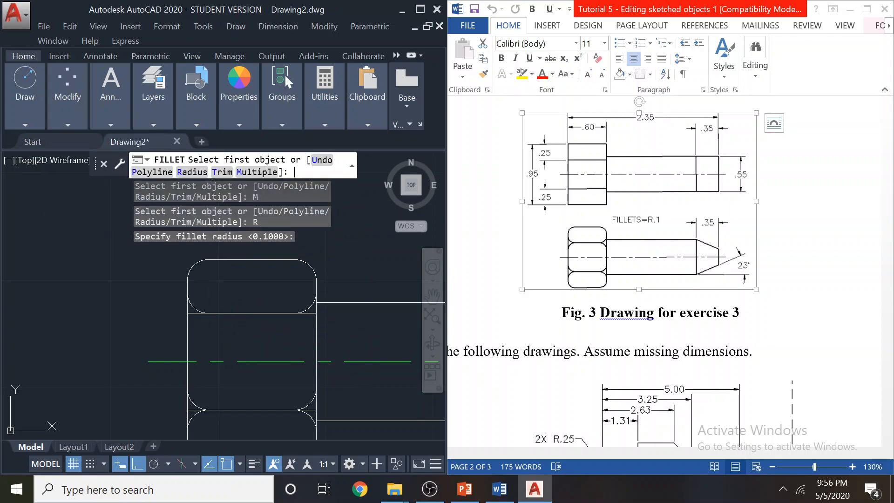
click(223, 172)
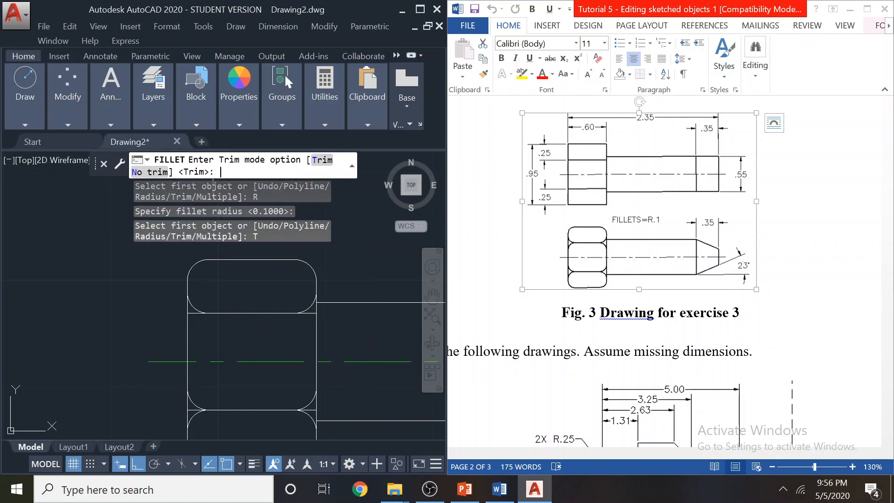
click(148, 173)
click(187, 351)
click(196, 313)
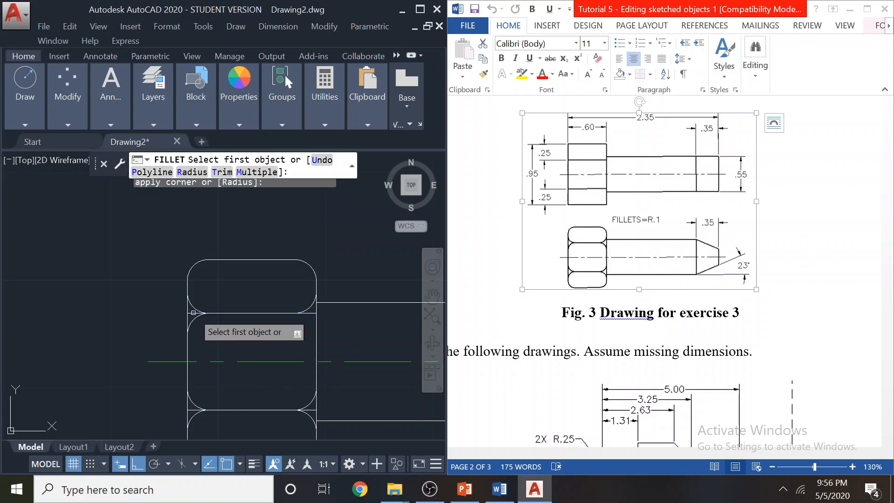
click(316, 332)
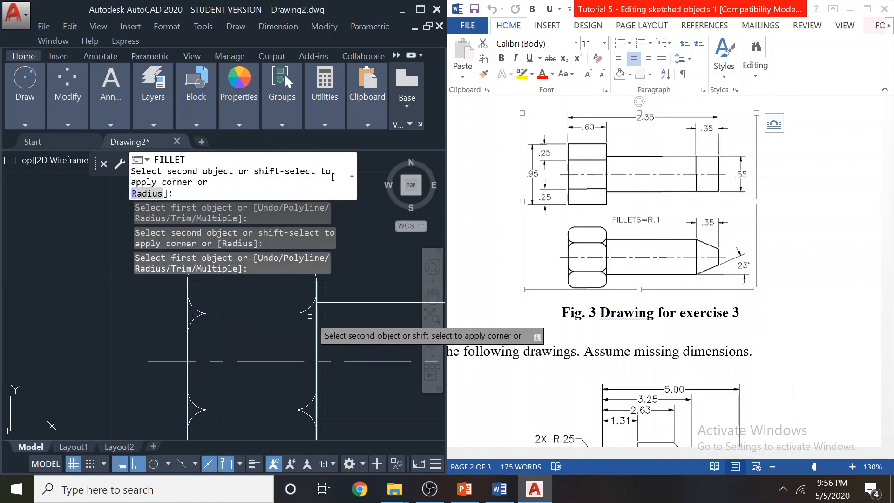
click(307, 313)
key(Escape)
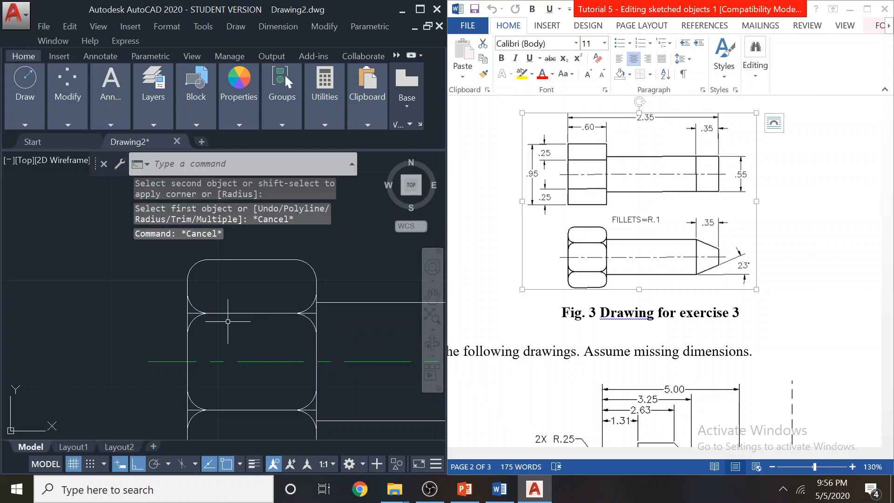
Shorten both ends of the head's upper inner line so they stop where the fillet arcs meet
scroll(204, 320, up, 5)
click(182, 295)
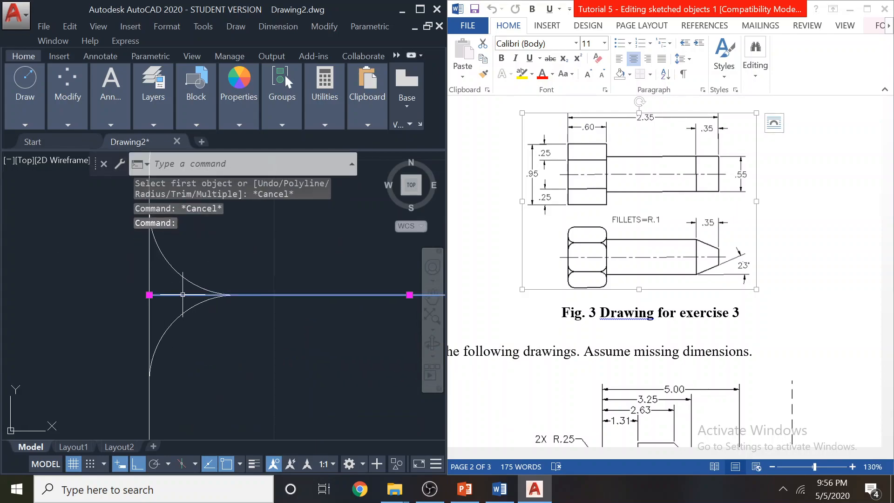
click(149, 295)
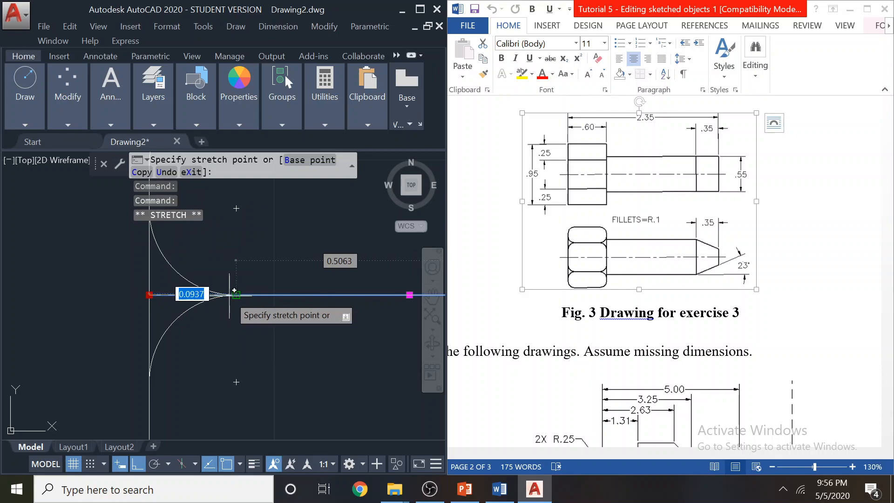
key(Escape)
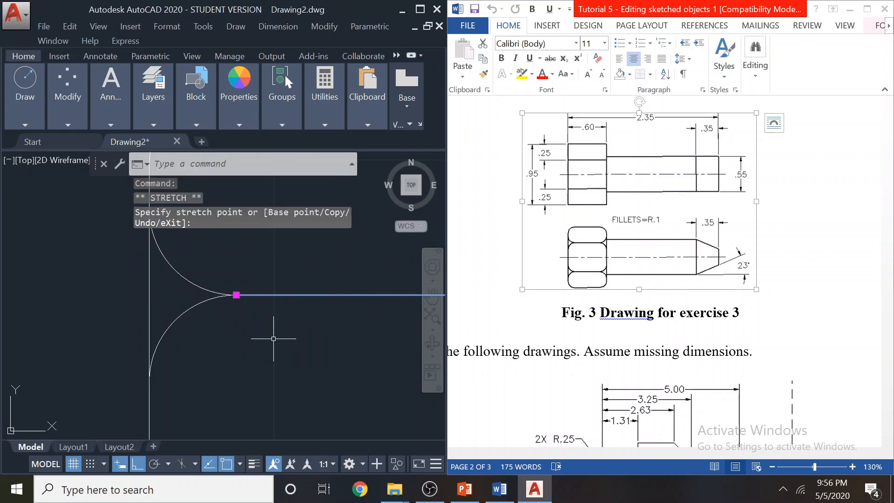
scroll(275, 343, down, 5)
scroll(400, 326, up, 6)
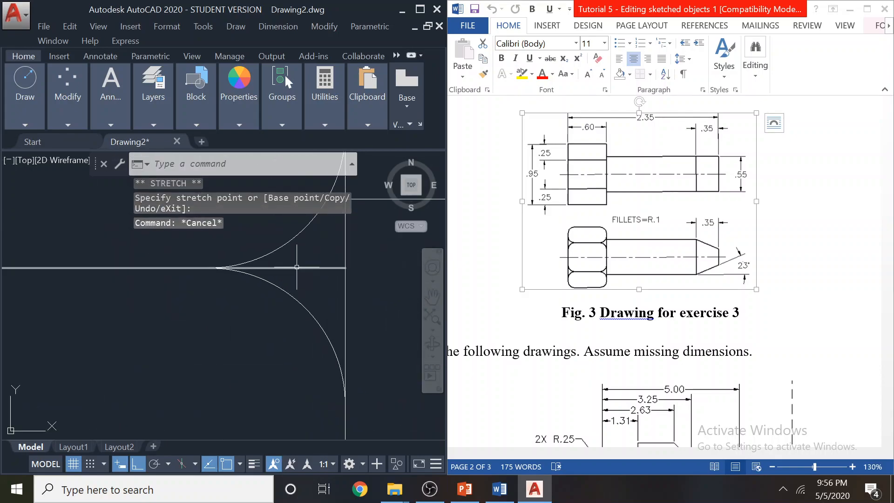
click(297, 269)
click(346, 268)
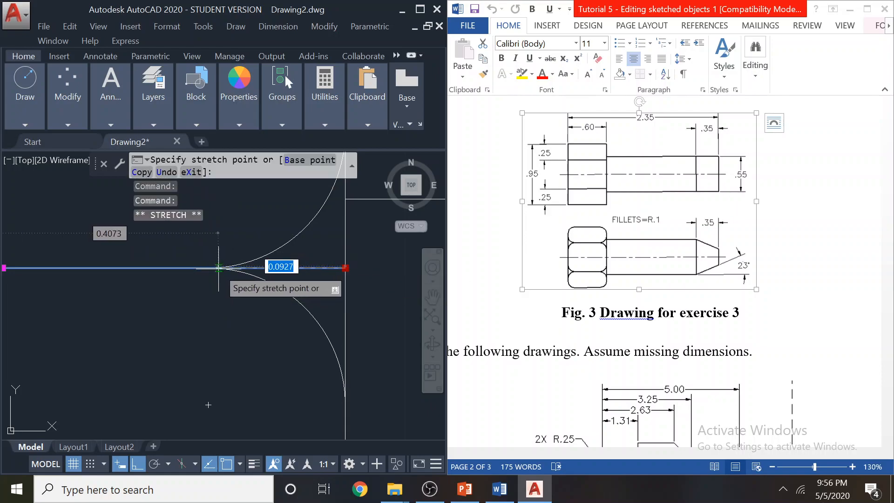
key(Escape)
key(Escape)
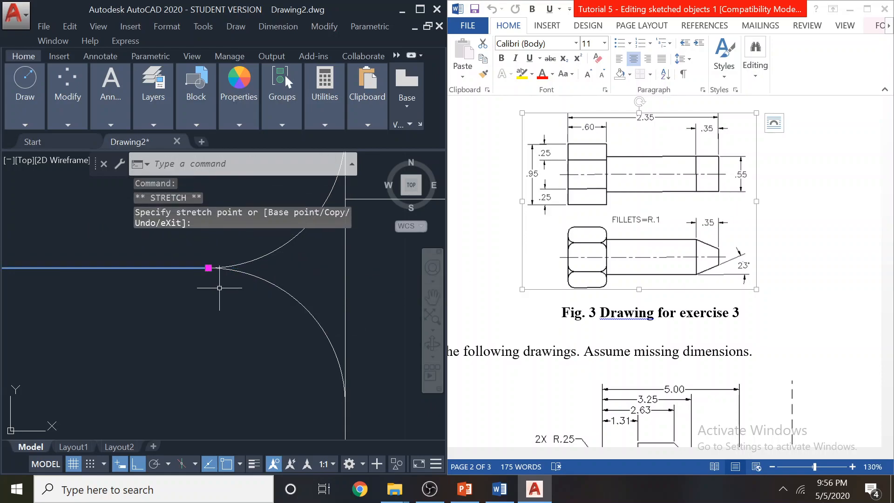
Shorten both ends of the head's lower inner line to the points where the fillet arcs meet
scroll(234, 322, down, 3)
scroll(314, 227, up, 3)
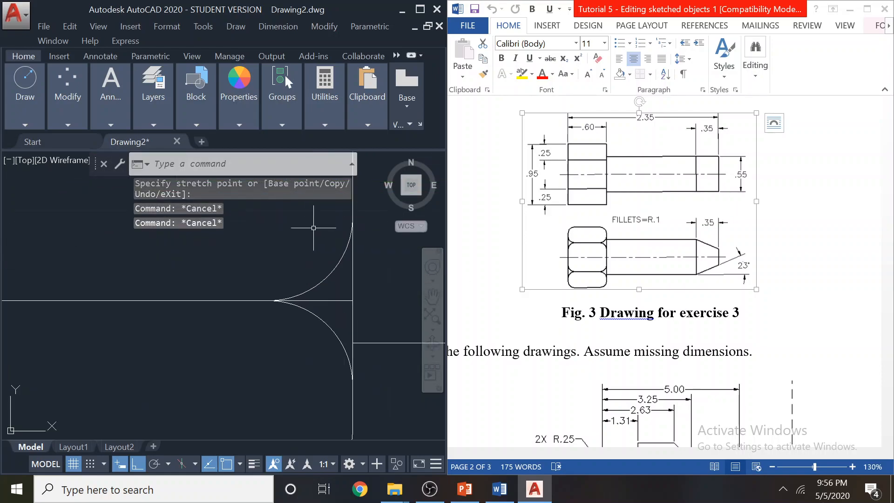
click(343, 300)
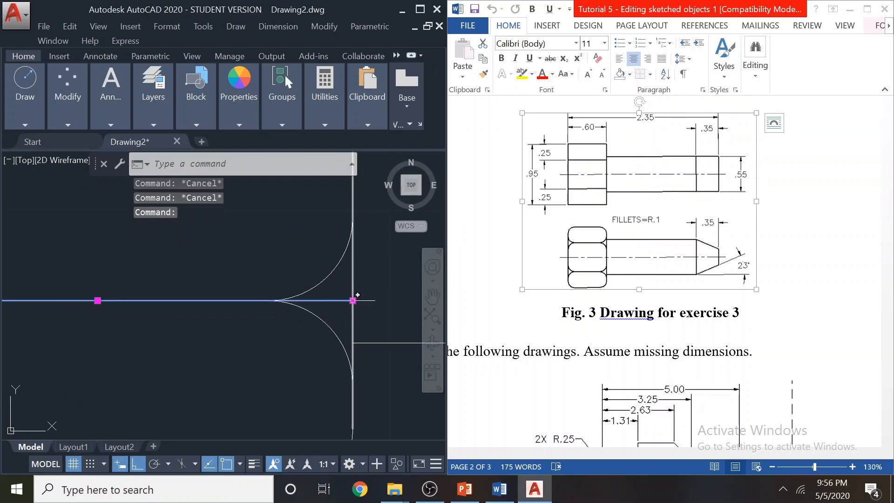
click(352, 301)
click(268, 300)
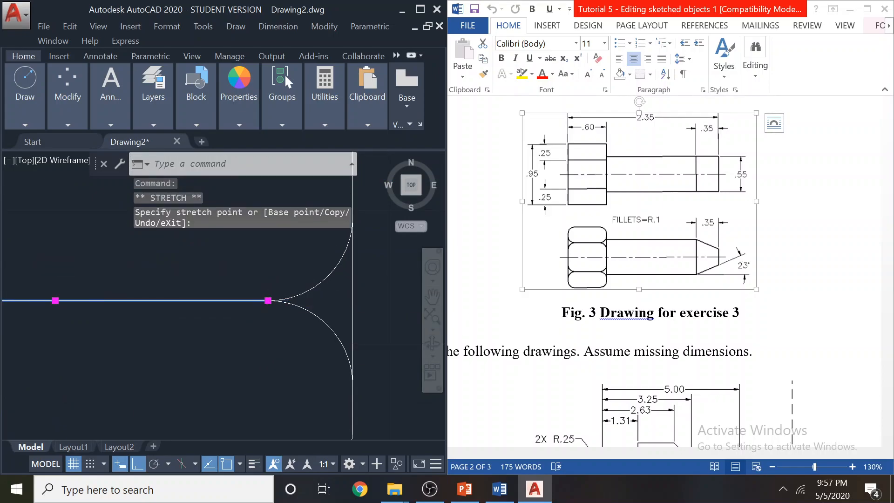
scroll(229, 351, down, 4)
middle_drag(181, 345, 236, 339)
scroll(111, 322, up, 5)
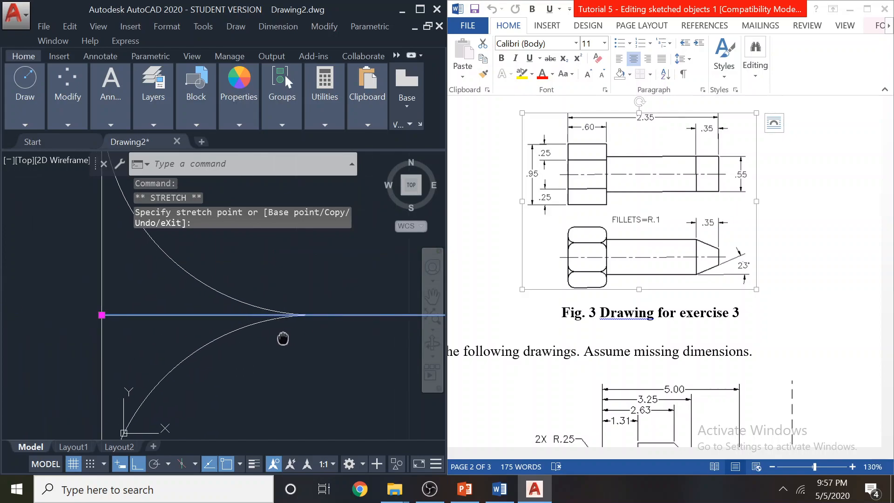
click(112, 315)
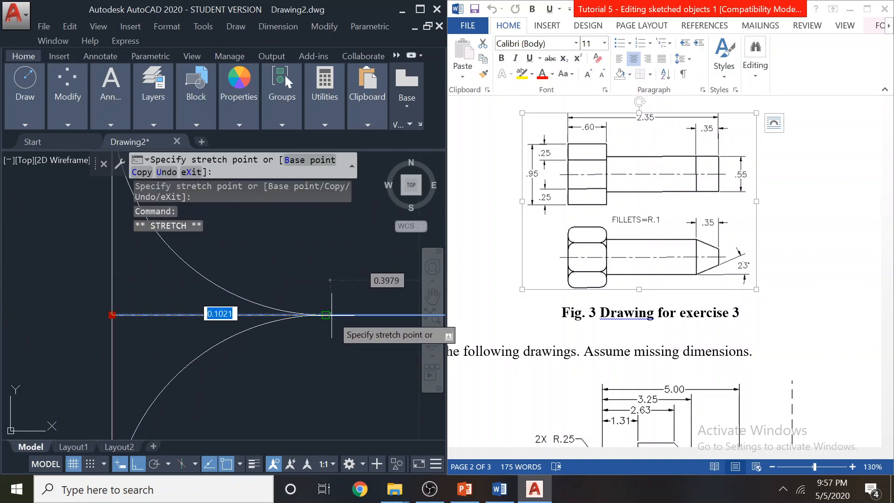
key(Escape)
key(Escape)
Set the chamfer to length 0.35 and angle 23 with Multiple, and try it on the upper edge of the shank's tip
scroll(325, 356, down, 4)
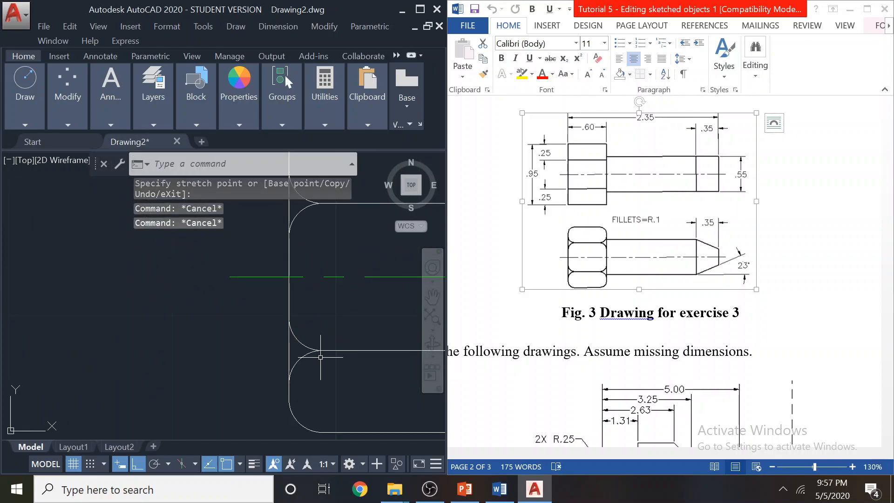
mouse_move(326, 356)
middle_down()
mouse_move(78, 350)
mouse_move(70, 337)
mouse_move(78, 327)
middle_up()
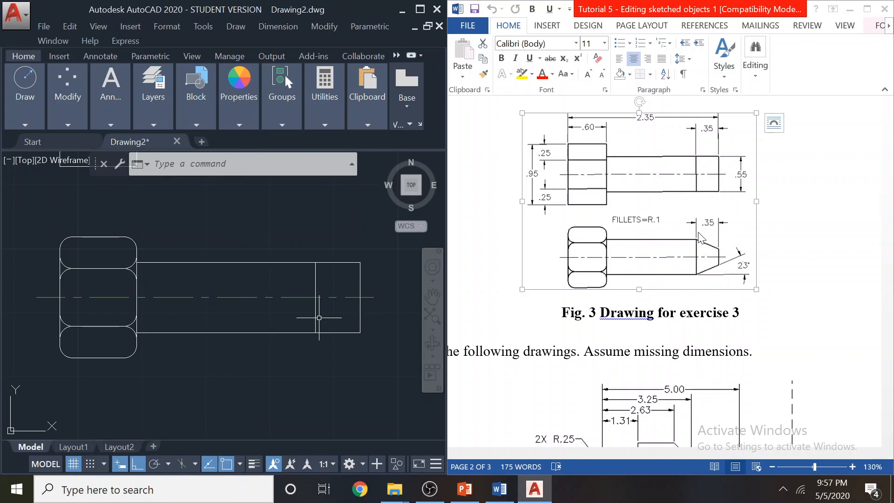
click(69, 122)
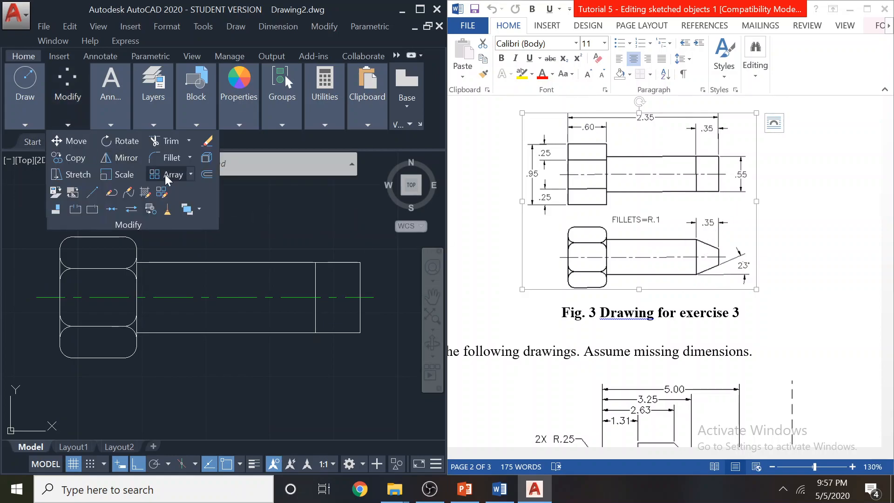
click(190, 158)
click(193, 208)
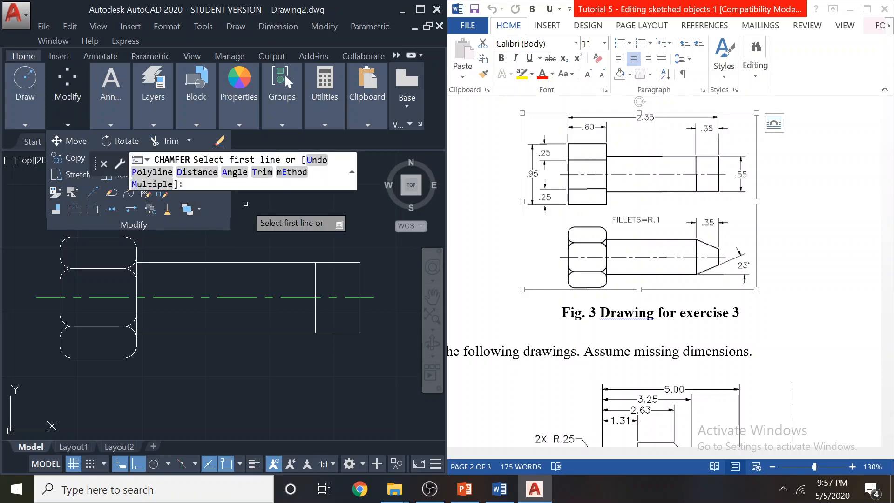
click(235, 172)
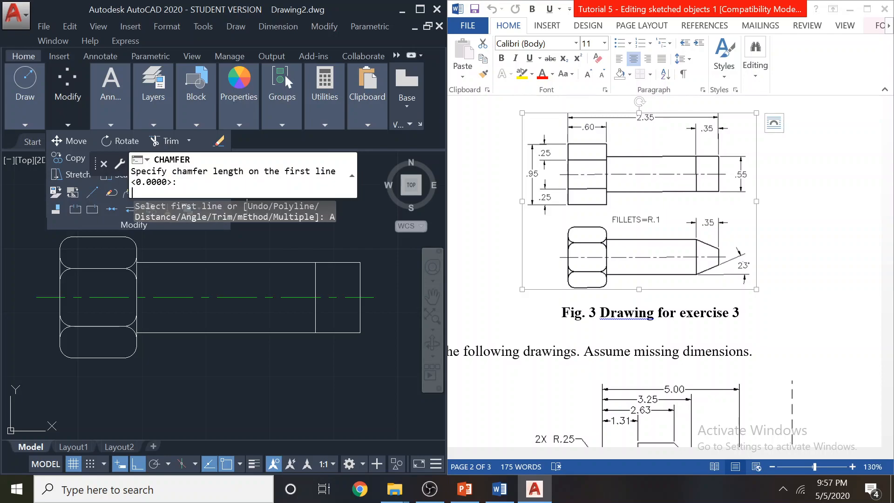
text(0.35)
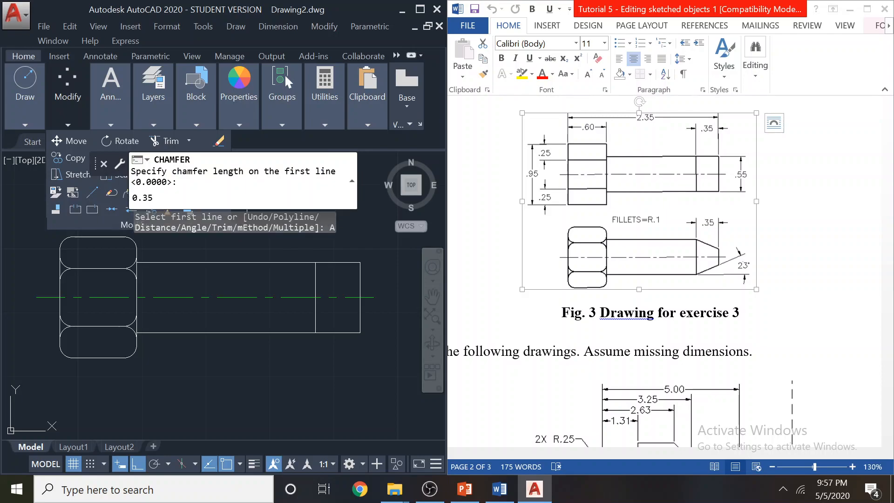
key(Return)
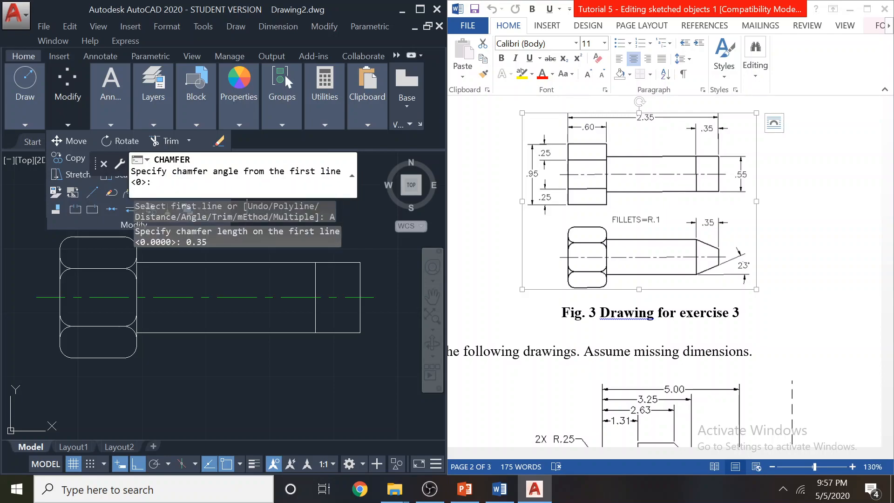
text(23)
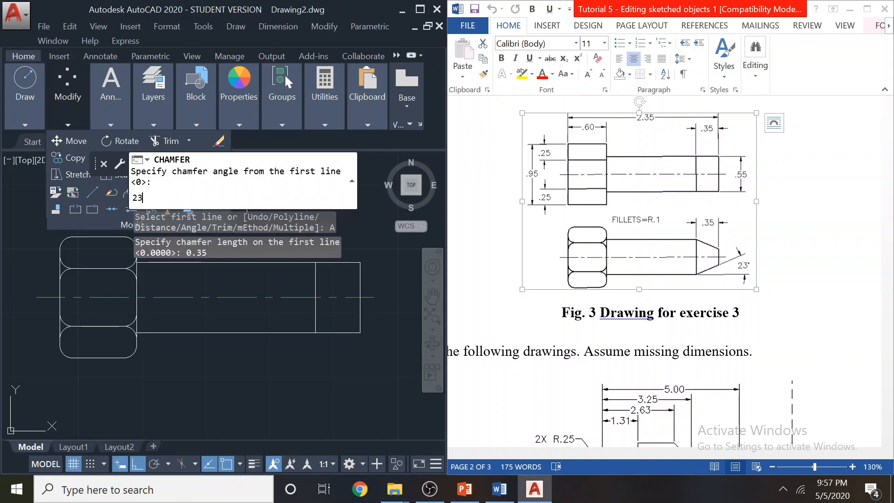
key(Return)
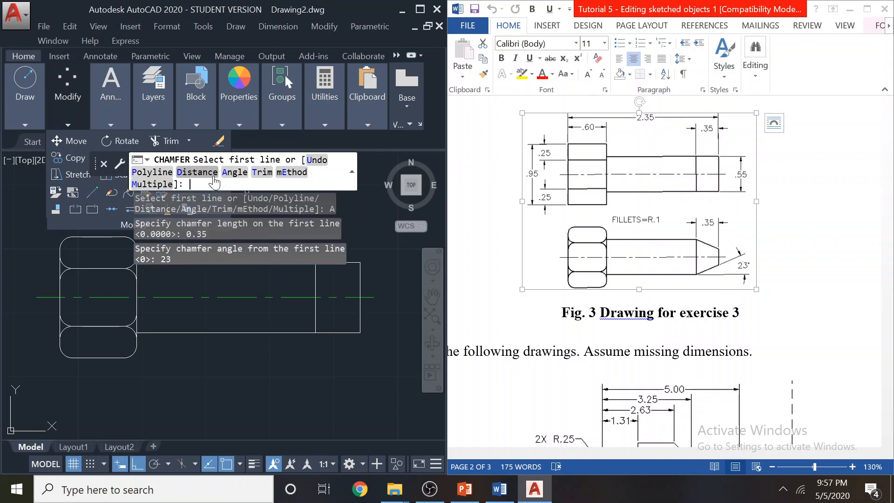
click(156, 184)
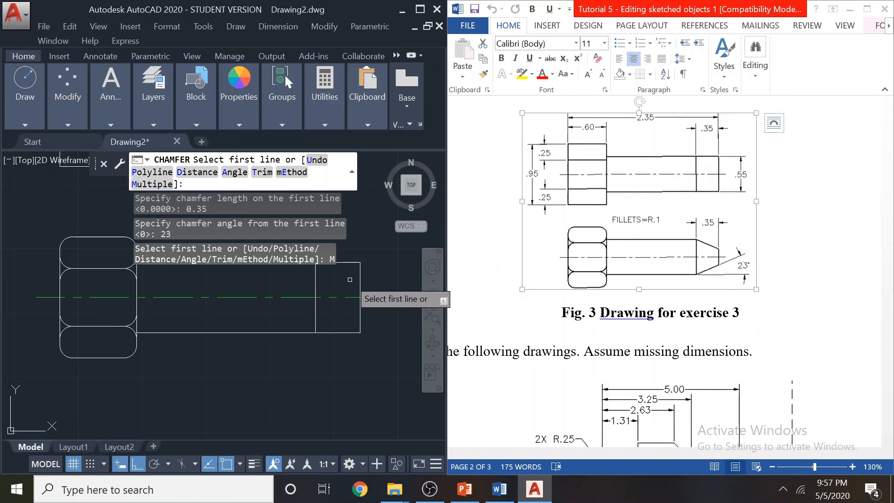
click(355, 264)
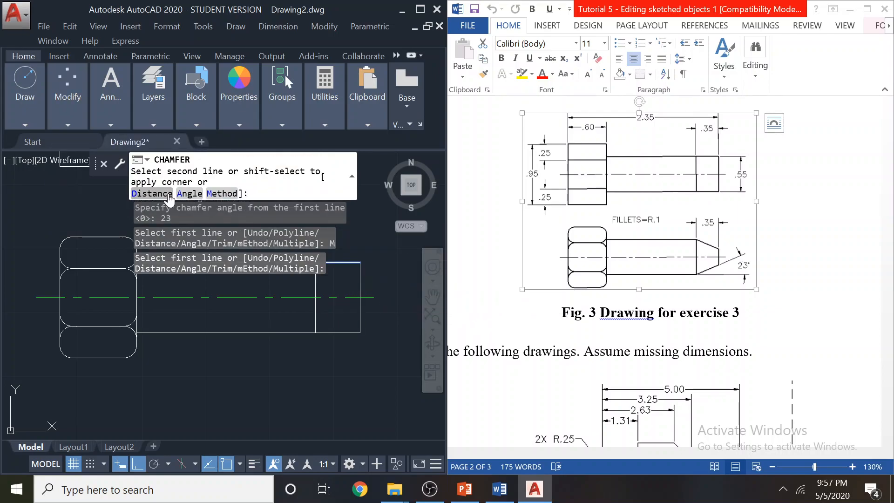
key(Escape)
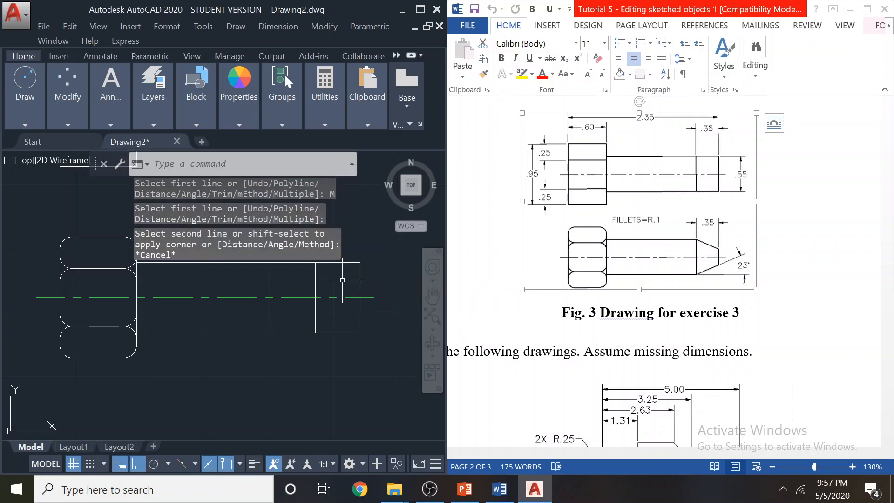
Set the Chamfer command to Trim mode with Multiple, using the angle method at length 0.35 and angle 23
mouse_move(68, 118)
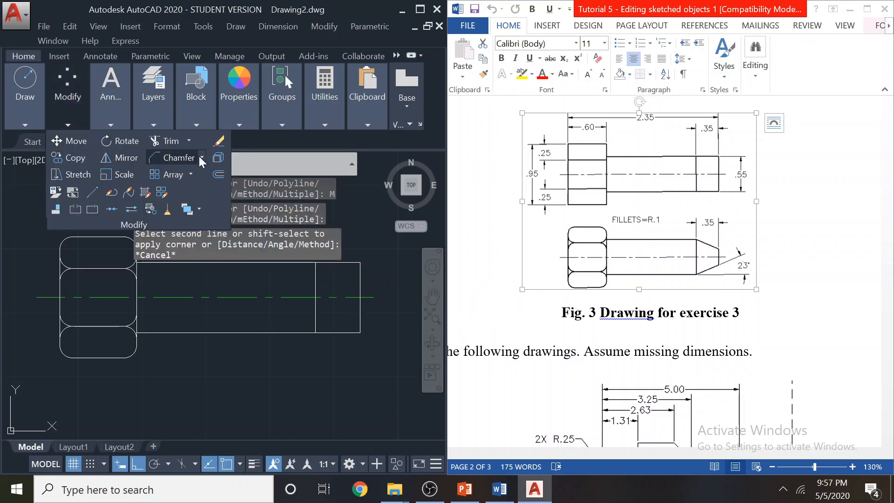
click(188, 146)
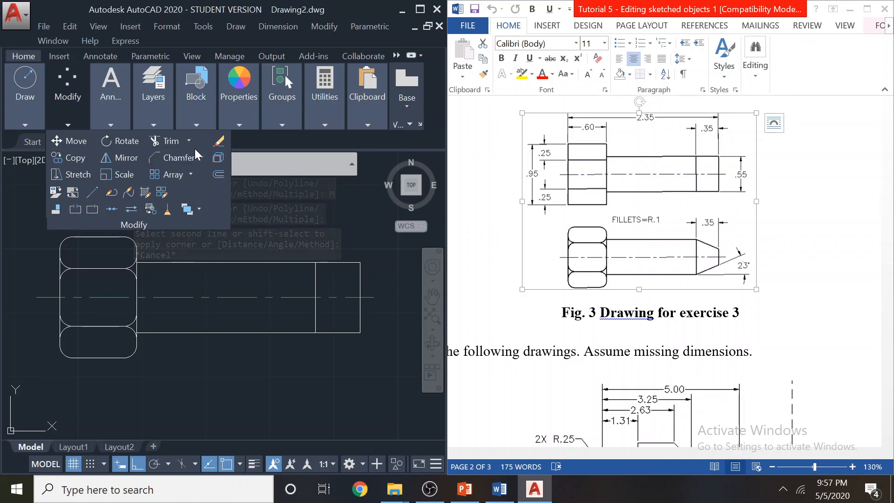
click(203, 157)
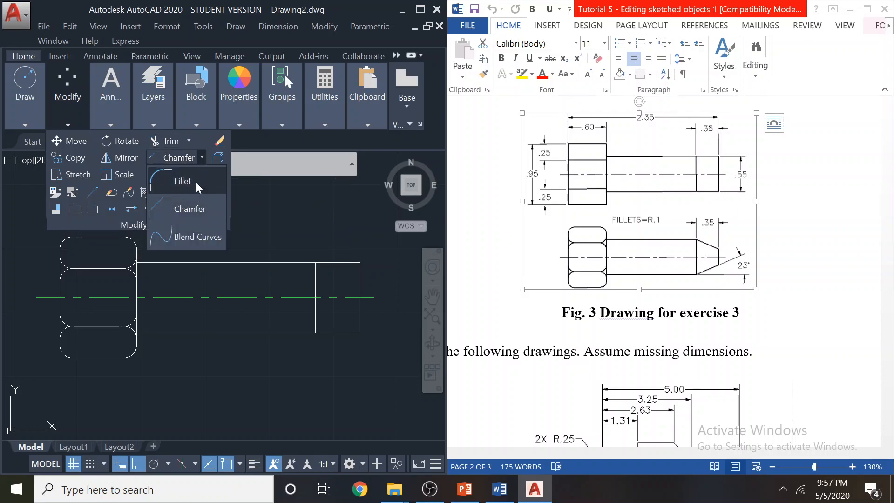
click(194, 202)
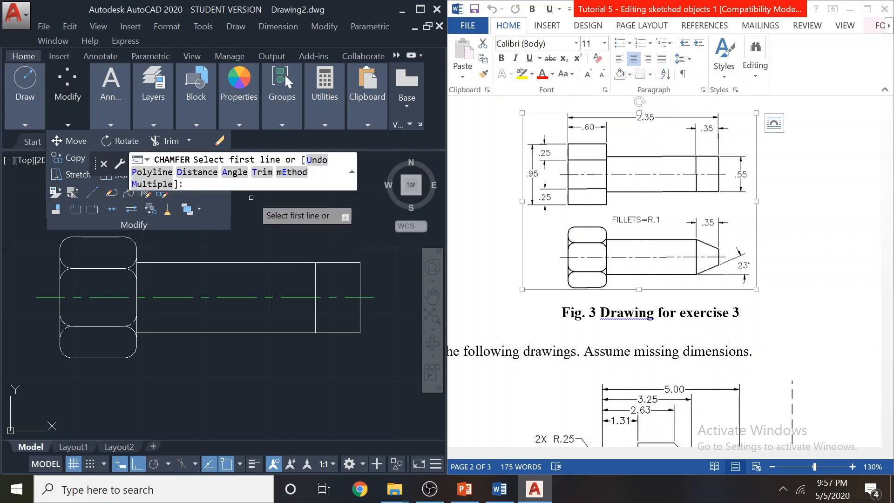
text(T)
key(Return)
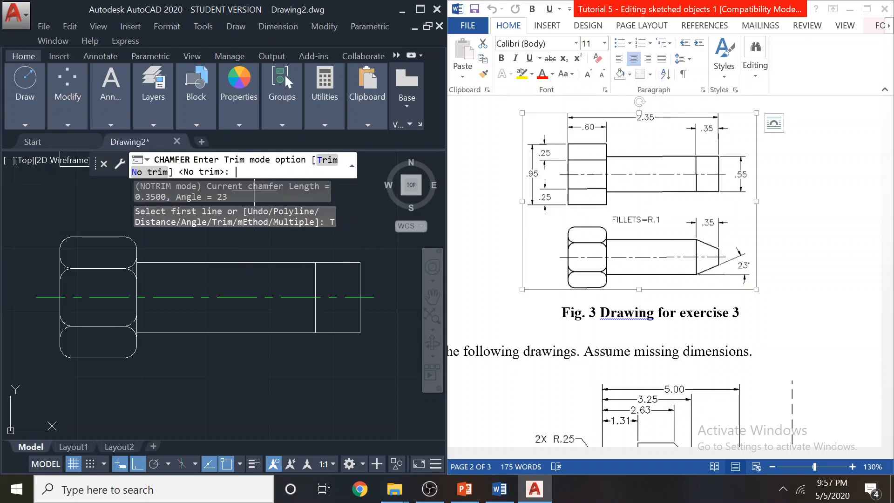
click(326, 160)
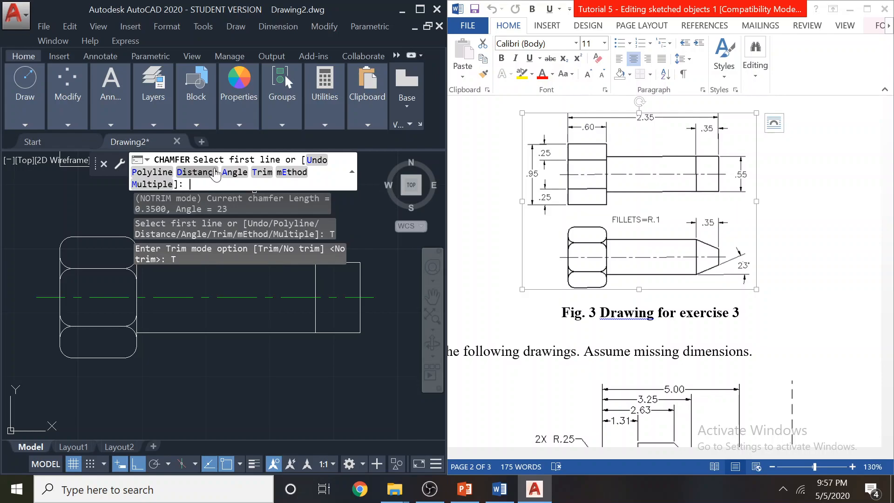
click(156, 185)
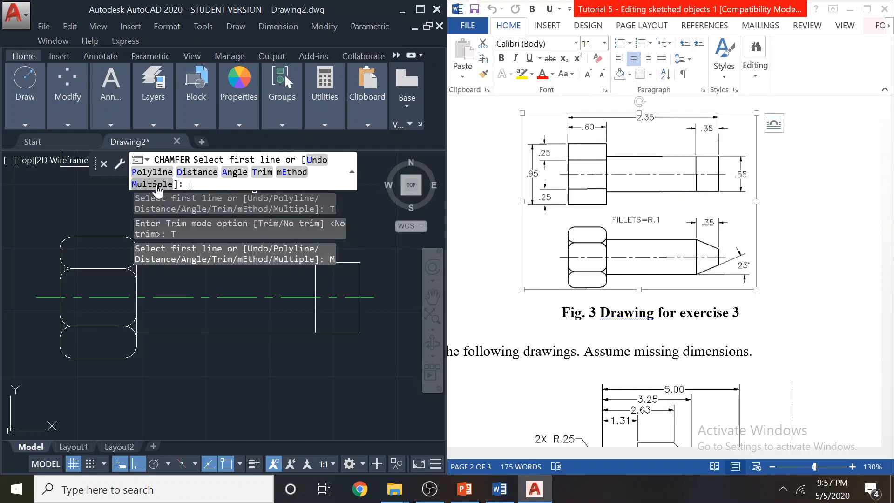
click(233, 172)
key(Return)
key(Return)
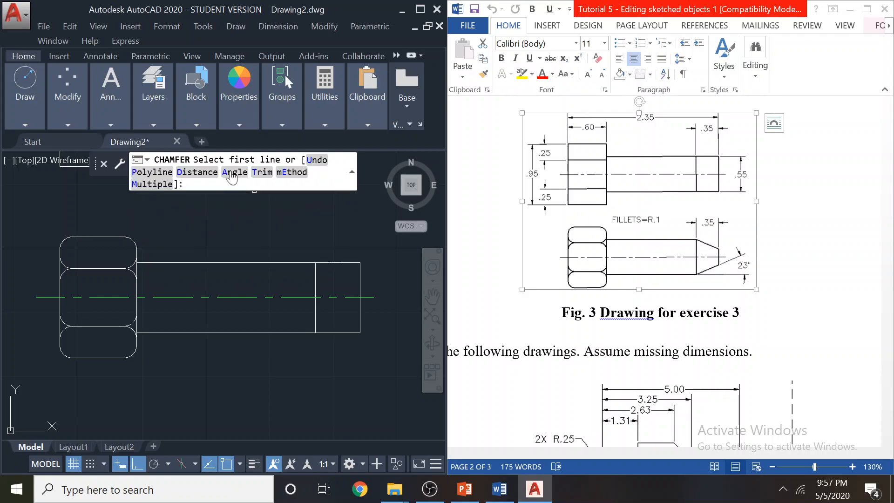
Chamfer the upper and lower corners of the lower bolt's shank tip, taking the horizontal edge first each time, and end the command
middle_drag(358, 265, 340, 331)
click(339, 330)
click(342, 343)
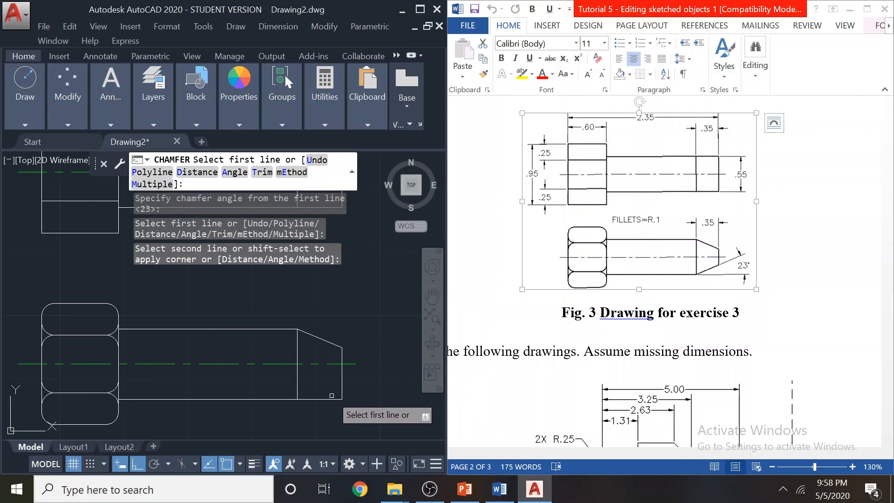
click(339, 400)
click(342, 386)
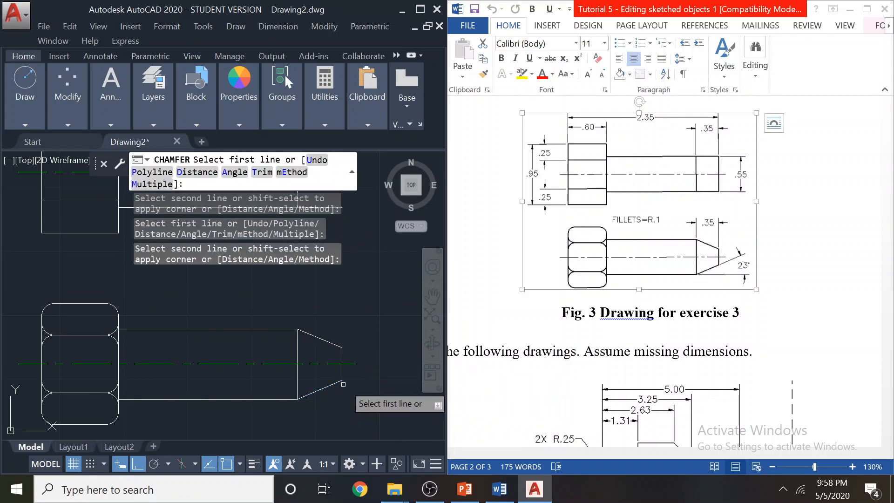
scroll(329, 380, down, 3)
key(Escape)
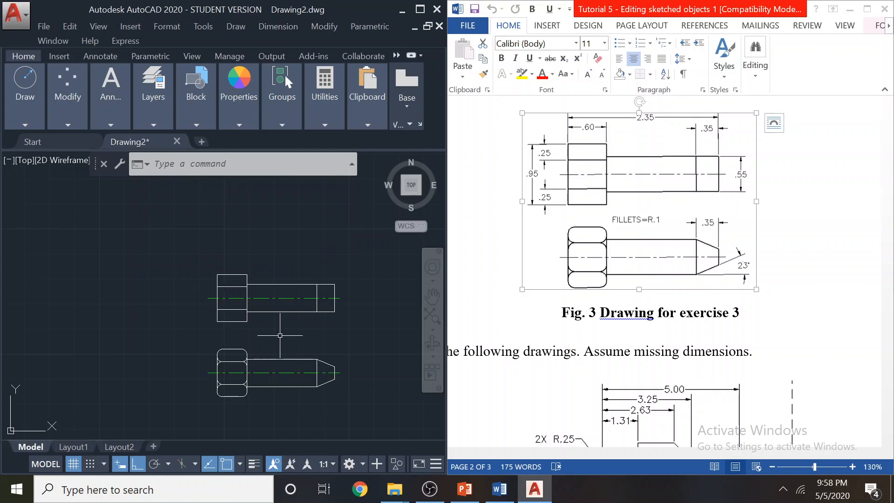
Enlarge the Word tutorial sheet and look through the remaining drawings for exercises 4, 5 and 6
click(867, 9)
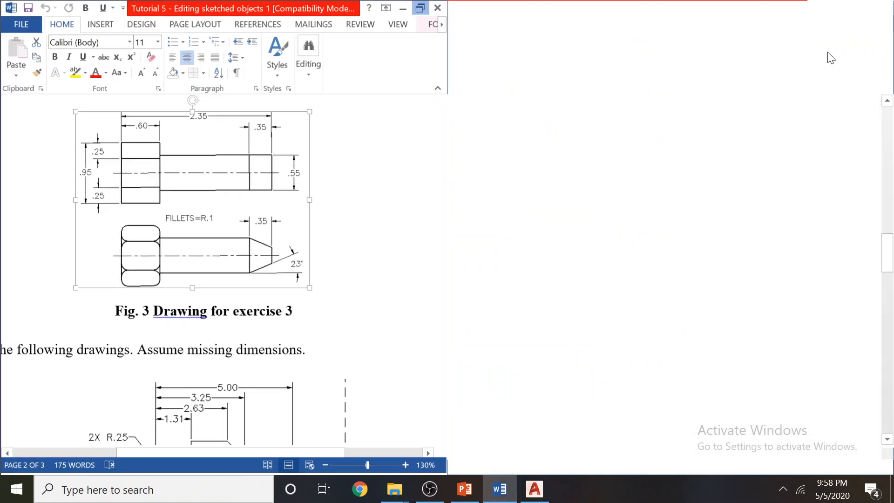
scroll(584, 256, down, 6)
scroll(592, 259, down, 1)
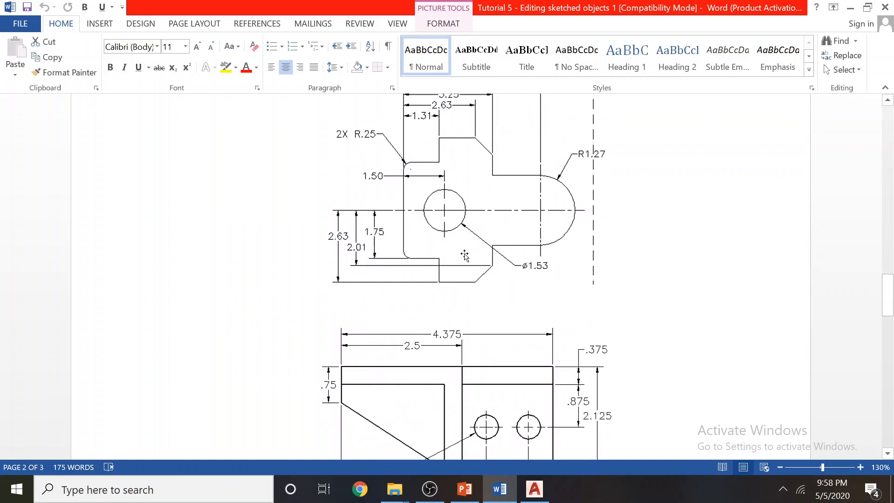
scroll(461, 254, down, 15)
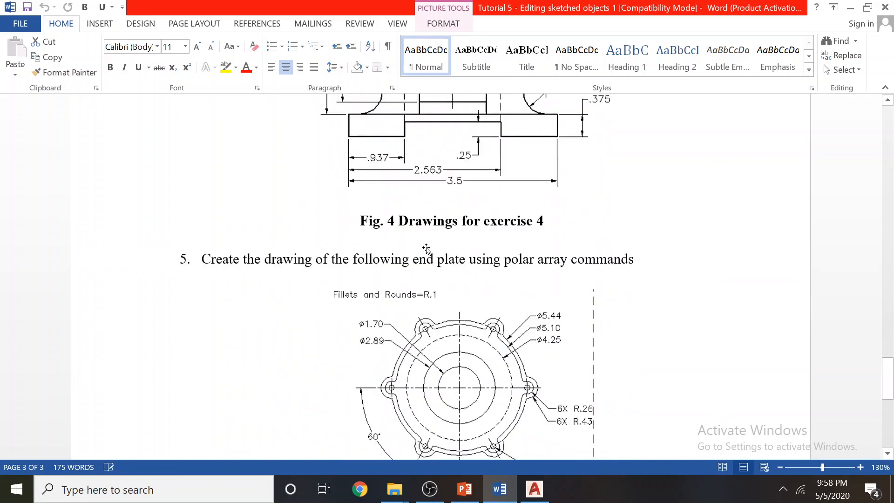
scroll(427, 250, down, 3)
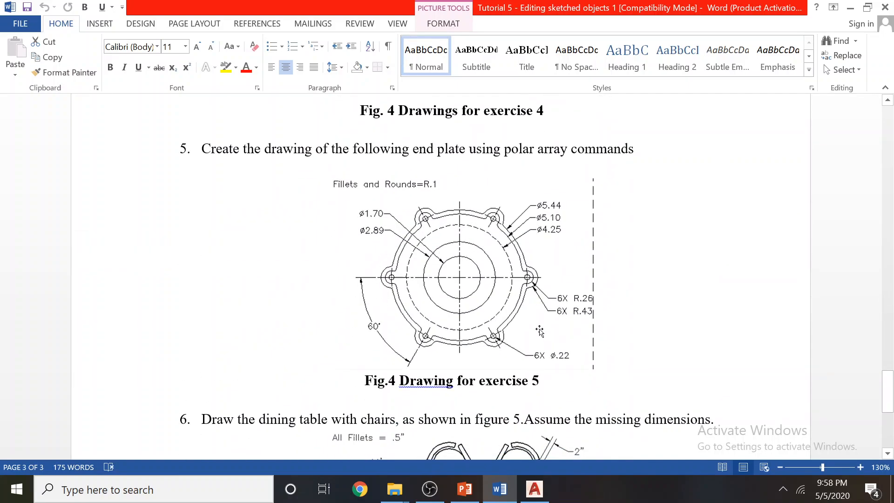
scroll(465, 292, down, 5)
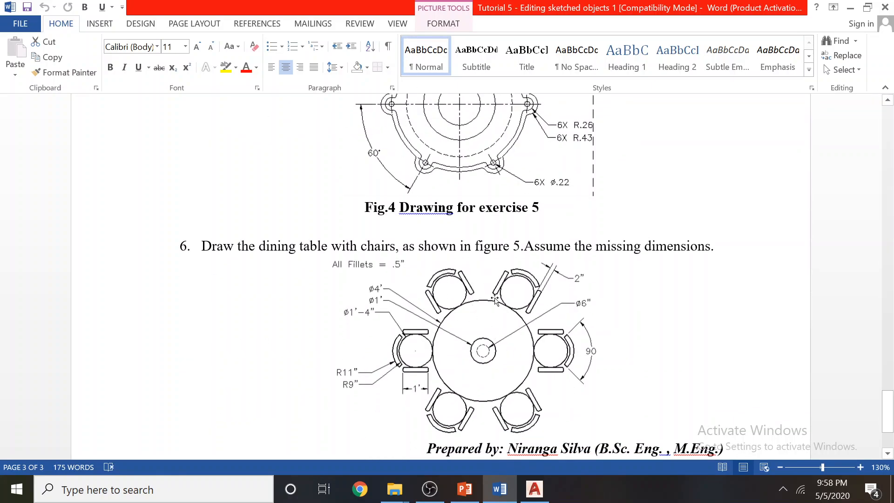
scroll(495, 300, up, 20)
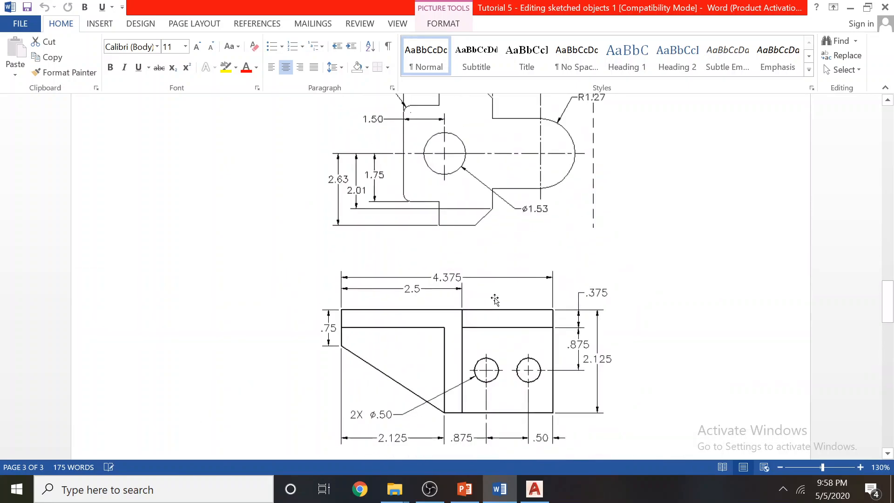
scroll(495, 301, up, 10)
Switch to the Lecture 5 PowerPoint presentation and browse from the Extending slide to the Arraying Sketched Objects slide
click(465, 489)
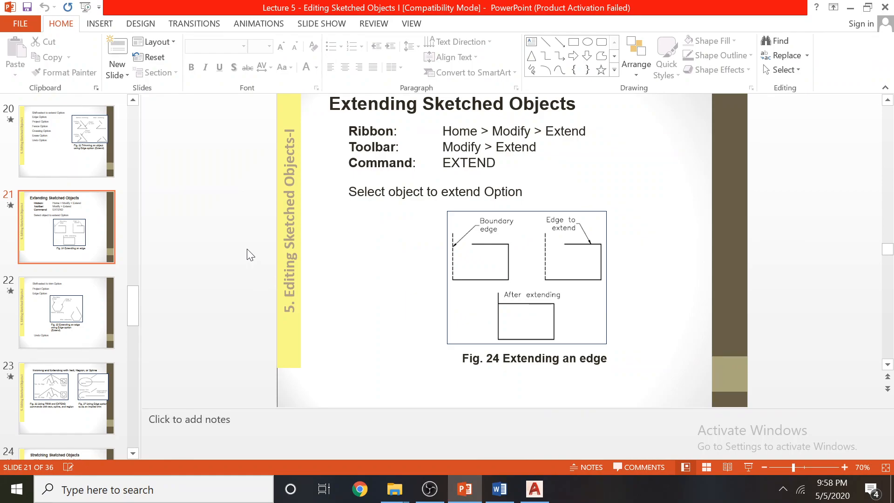
scroll(250, 255, down, 4)
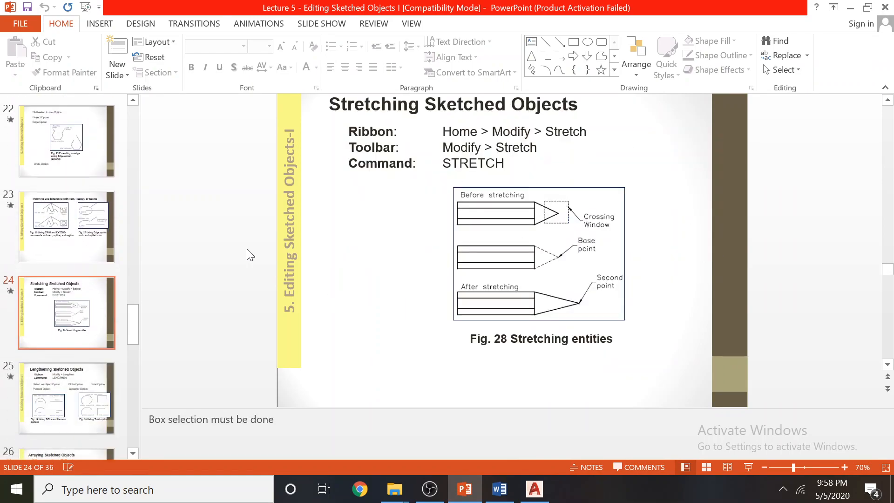
scroll(251, 256, down, 1)
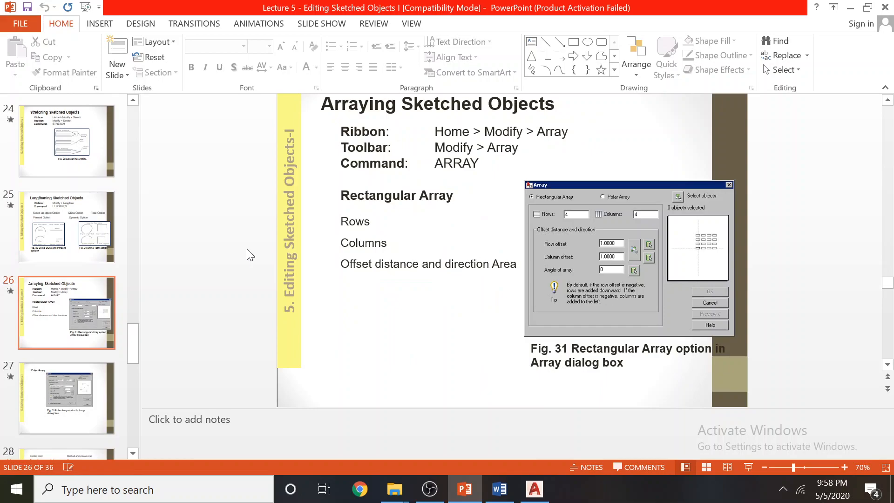